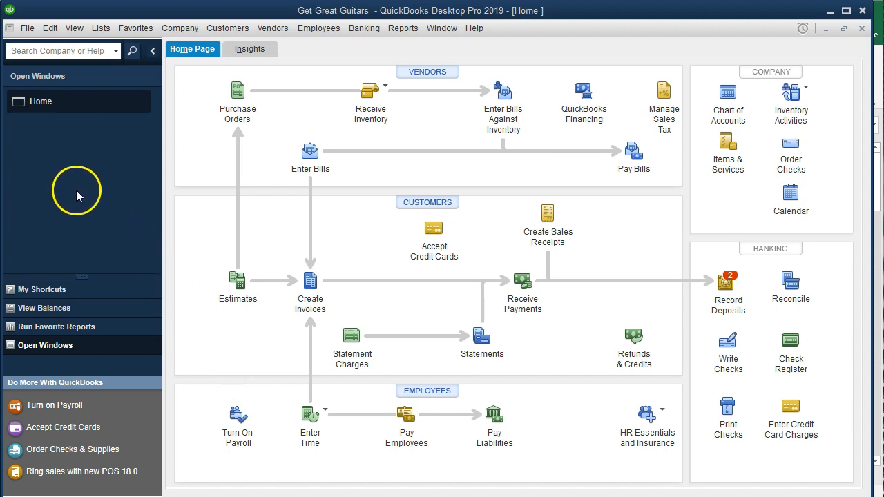
pyautogui.click(74, 28)
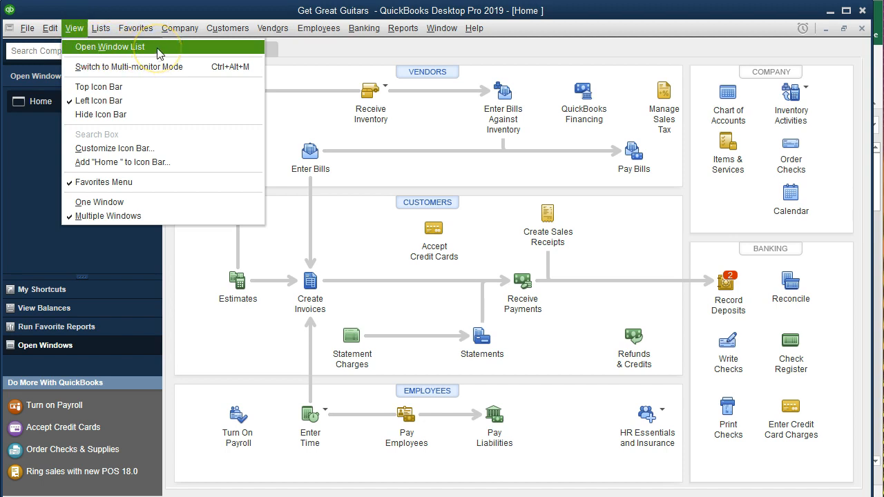
pyautogui.click(18, 152)
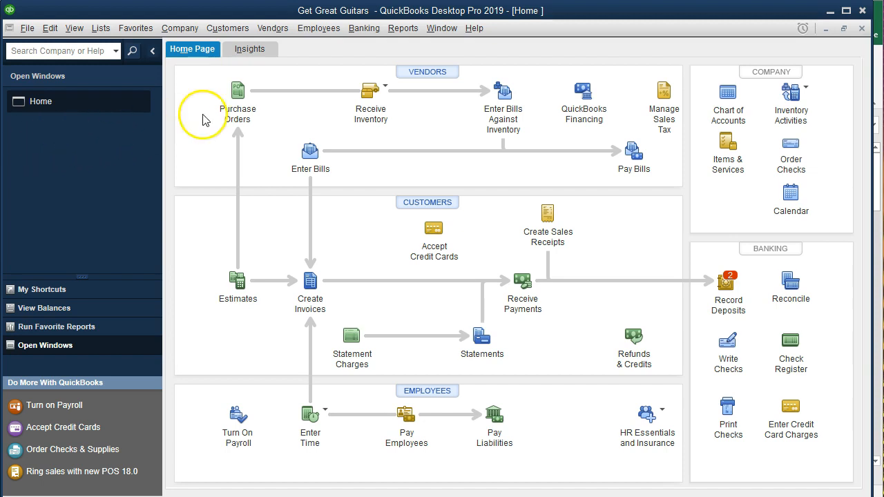
# Open the Balance Sheet Standard report from the company and financial reports
pyautogui.click(398, 34)
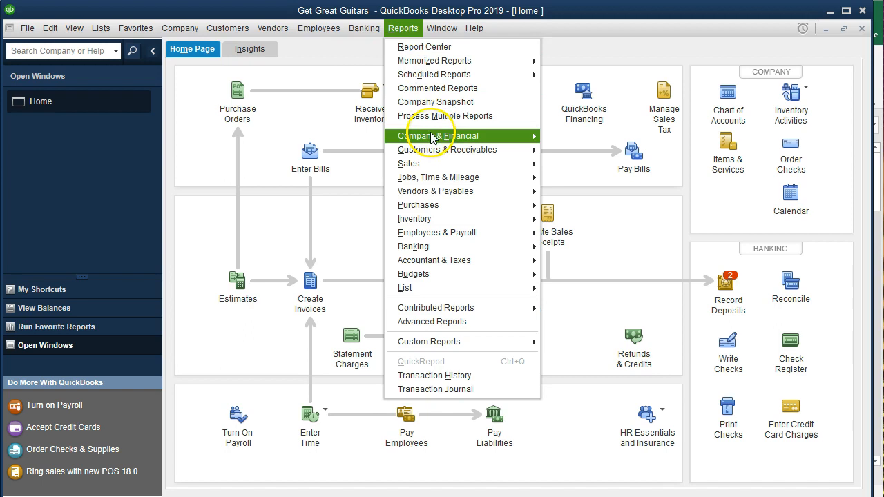
pyautogui.moveTo(444, 139)
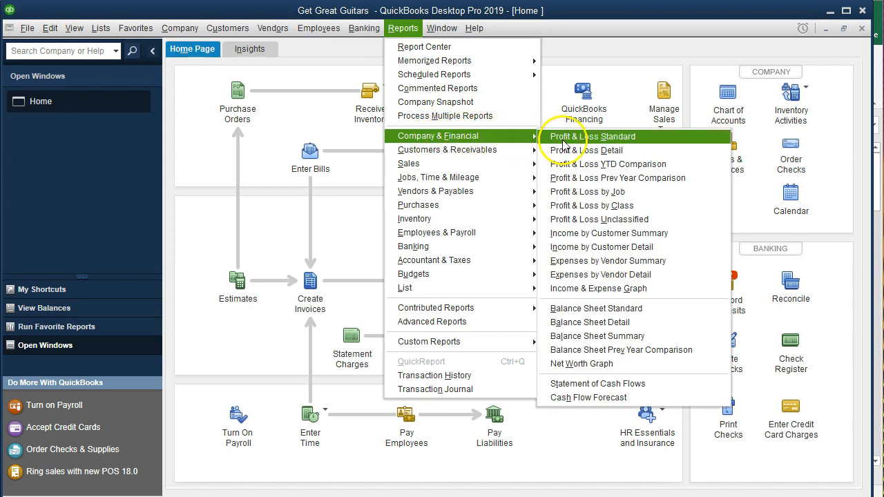
pyautogui.click(660, 311)
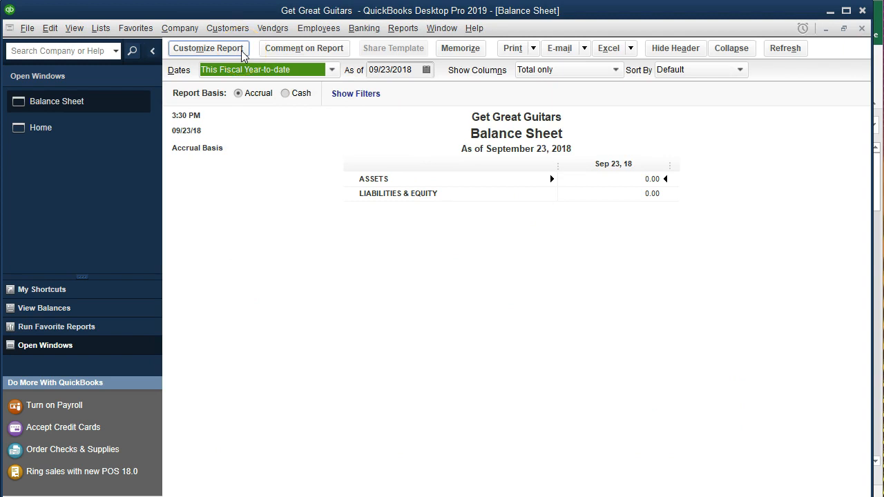
# Customize the Balance Sheet report to cover the date range 01/01/2019 to 12/31/2019
pyautogui.click(243, 54)
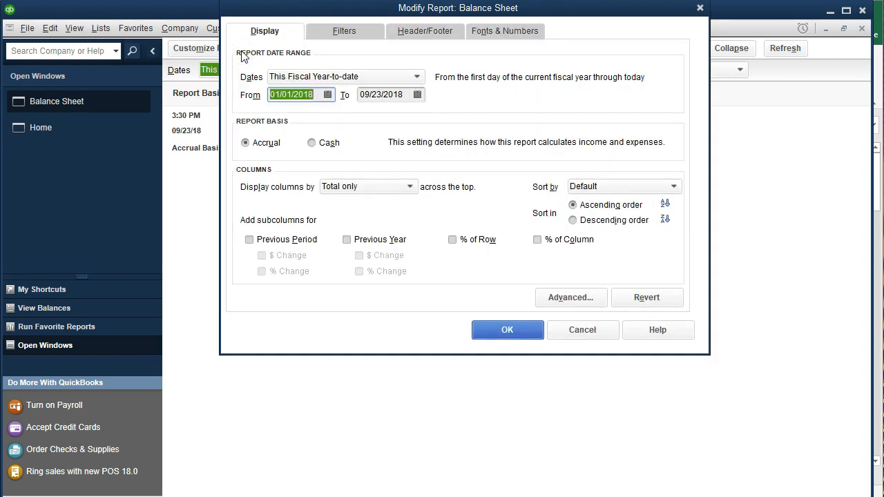
pyautogui.write('010119')
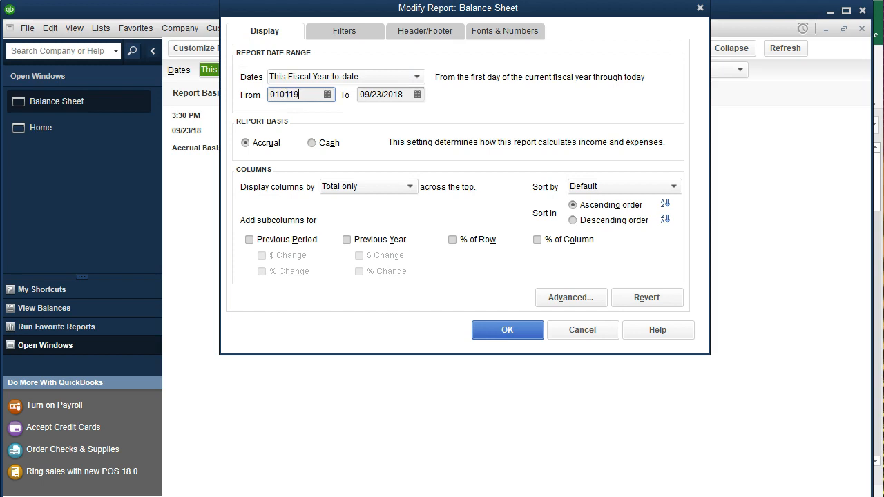
pyautogui.press('Tab')
pyautogui.write('12/31/2019')
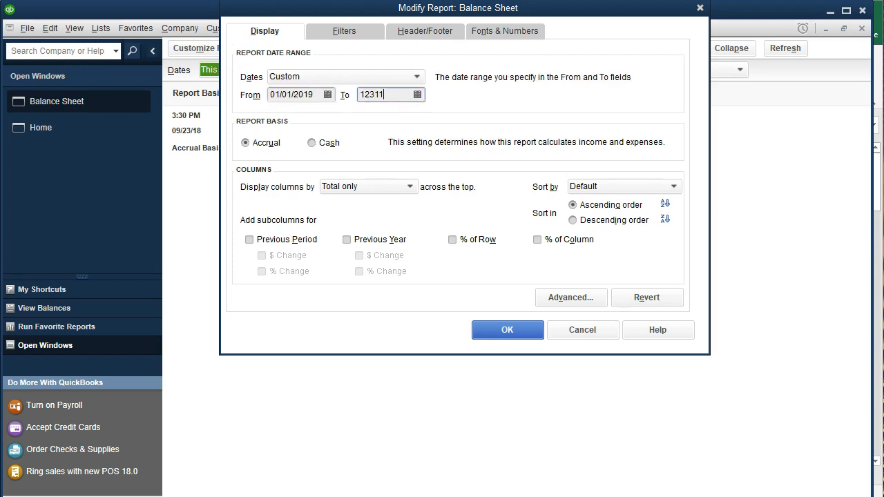
pyautogui.press('Tab')
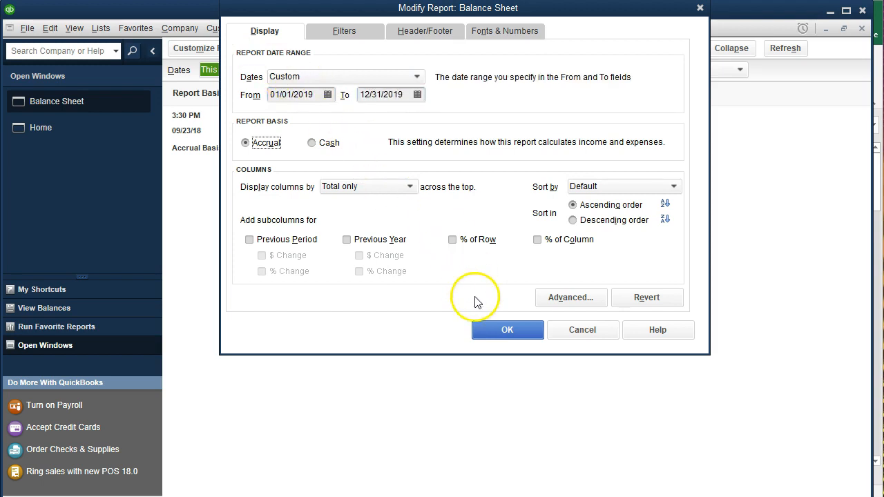
pyautogui.click(491, 332)
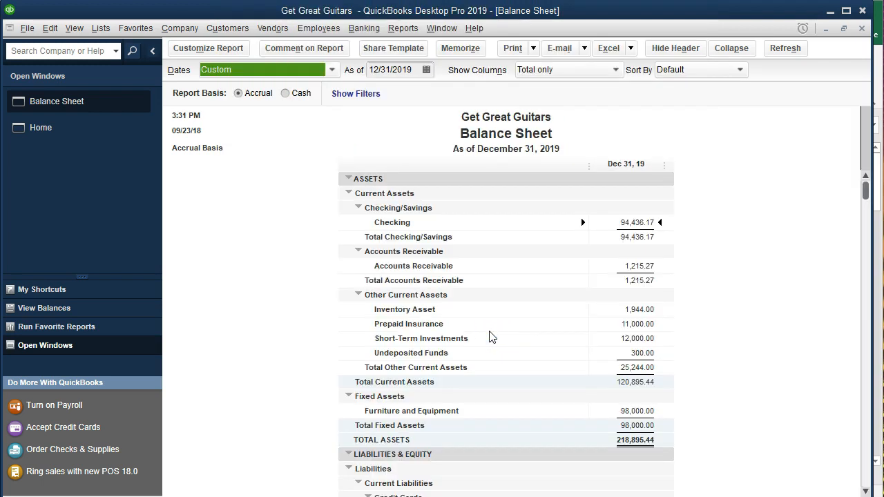
# Open the transaction detail behind the Loan Payable balance under Long Term Liabilities on the Balance Sheet
pyautogui.scroll(-4, 492, 336)
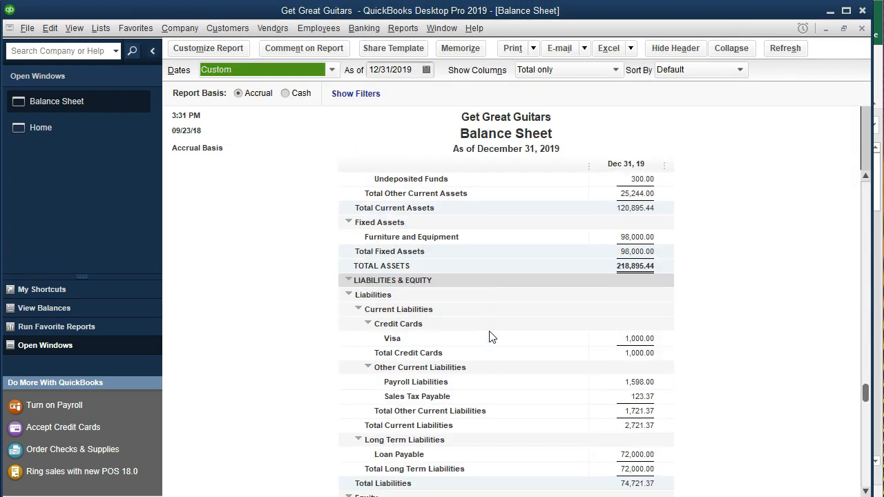
pyautogui.scroll(-2, 490, 336)
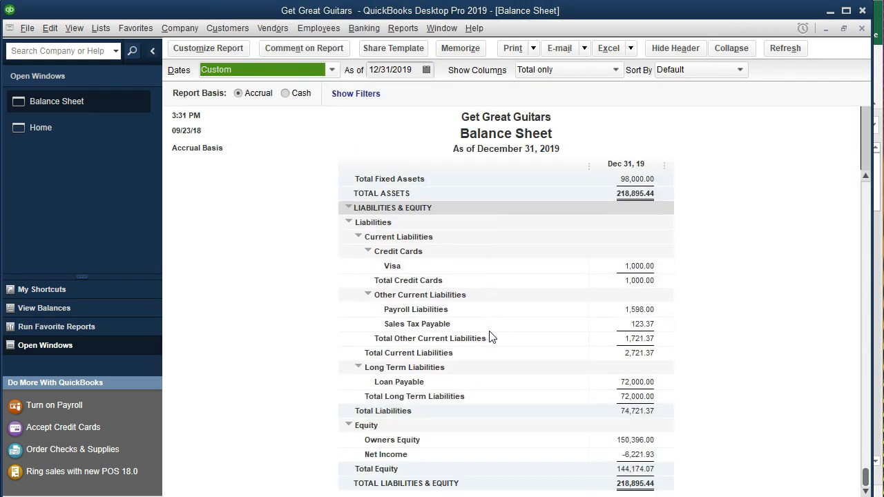
pyautogui.click(621, 386)
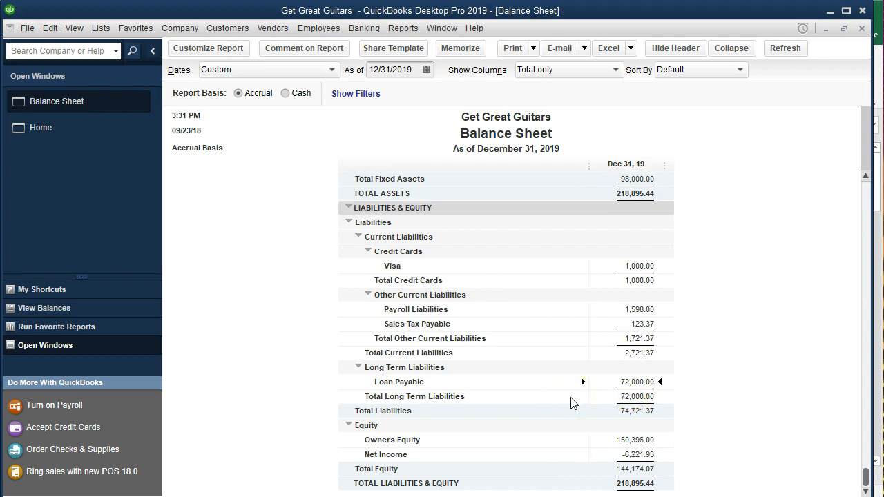
pyautogui.doubleClick(607, 382)
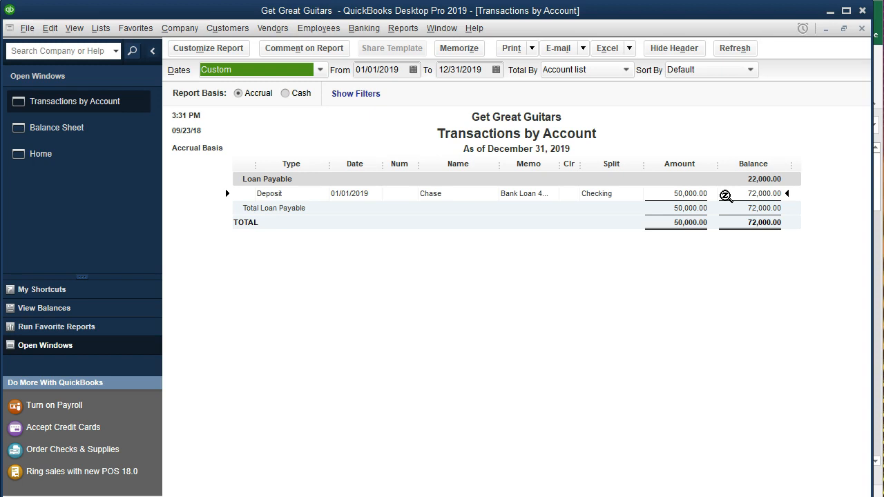
pyautogui.moveTo(869, 236); pyautogui.dragTo(883, 234)
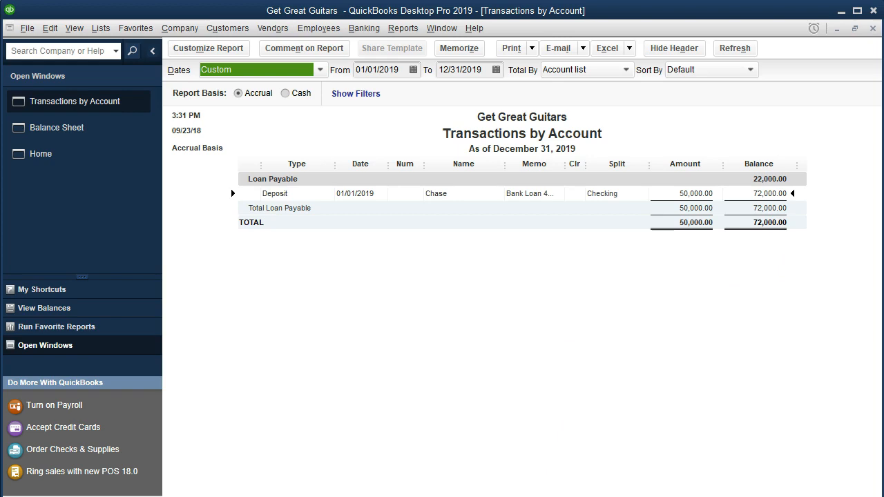
# Switch to the Loan Payments.xlsx workbook in Excel and check the loan amount and number of monthly payments in B1:B2
pyautogui.hotkey('alt', 'Tab')
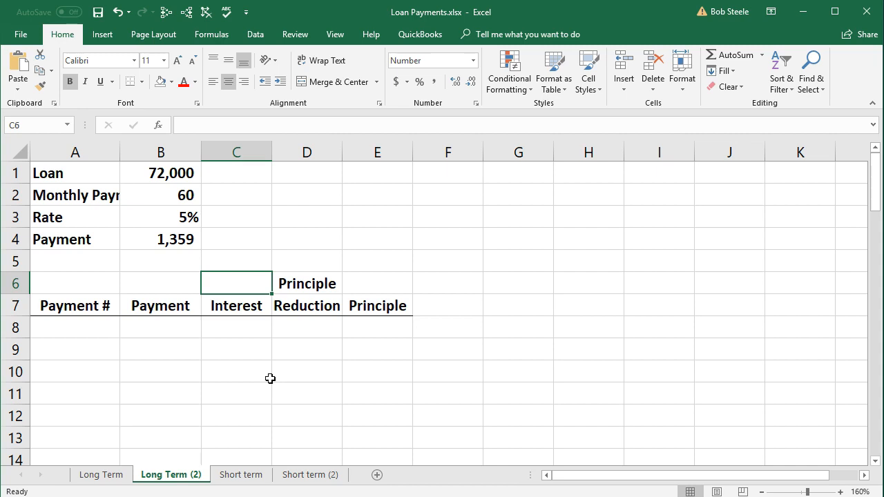
pyautogui.click(157, 174)
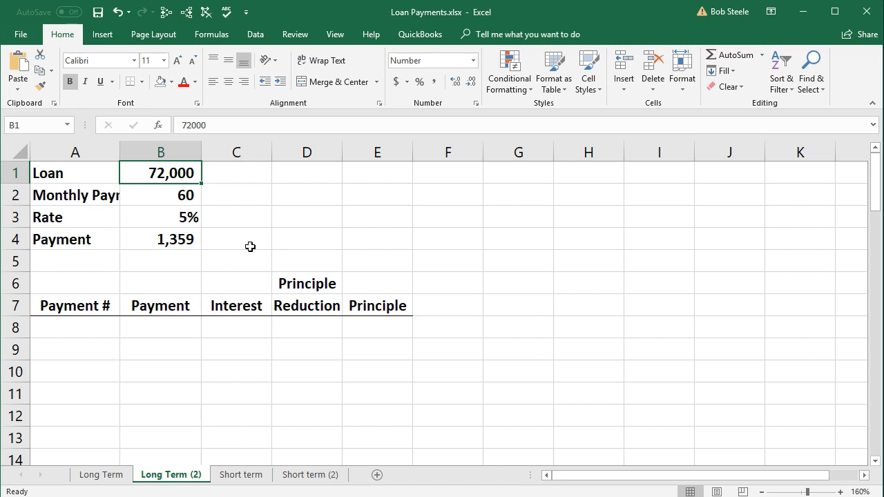
pyautogui.press('Down')
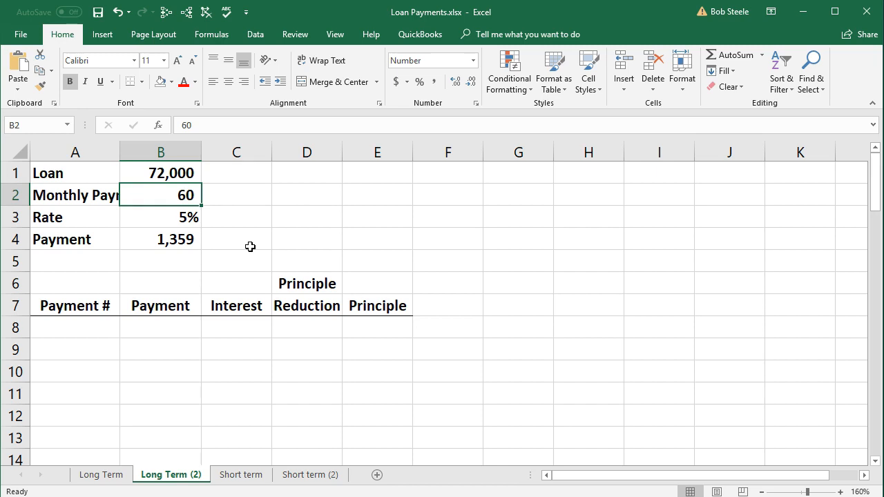
pyautogui.press('Right')
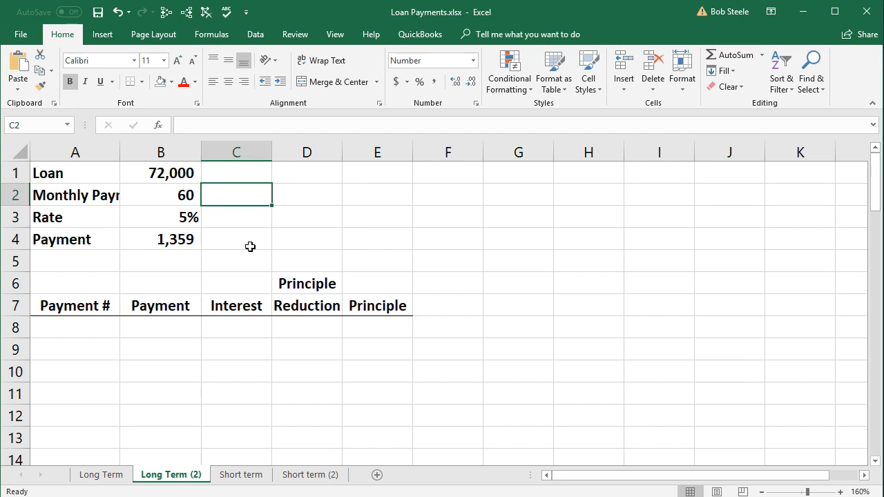
# Multiply 5 by 12 in Calculator to check the number of monthly payments, and close Calculator
pyautogui.hotkey('alt', 'Tab')
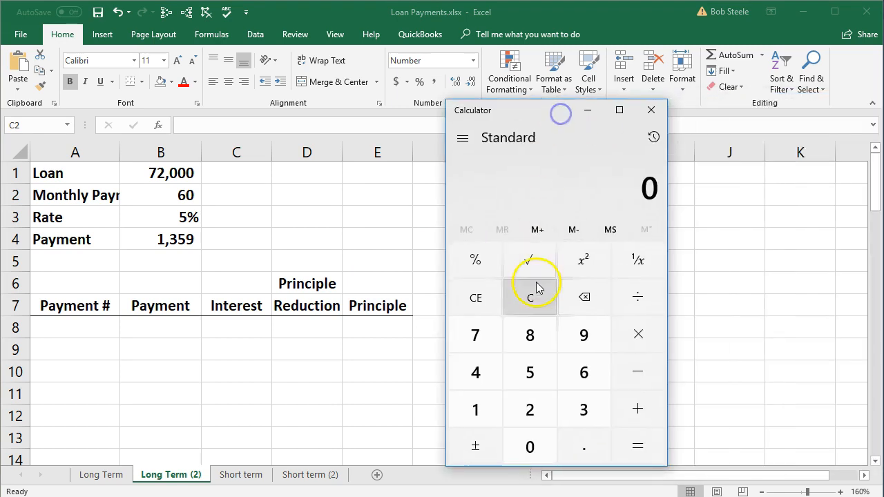
pyautogui.press('5')
pyautogui.press('*')
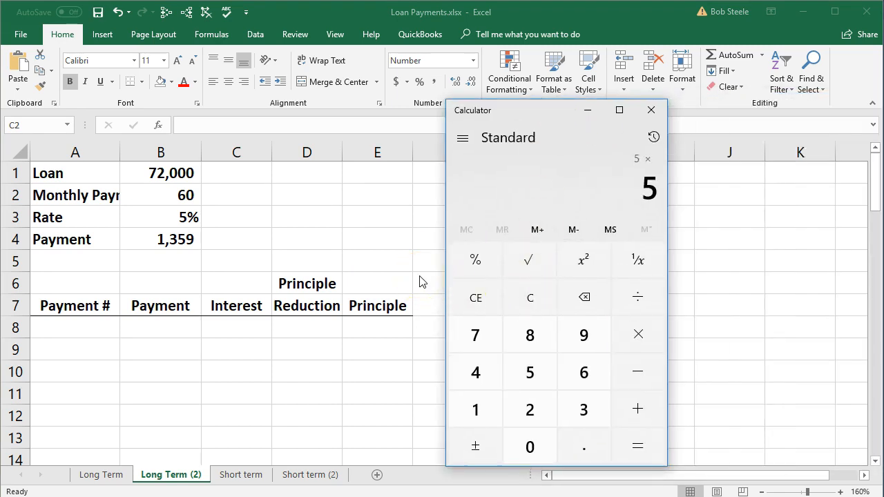
pyautogui.write('12')
pyautogui.press('Return')
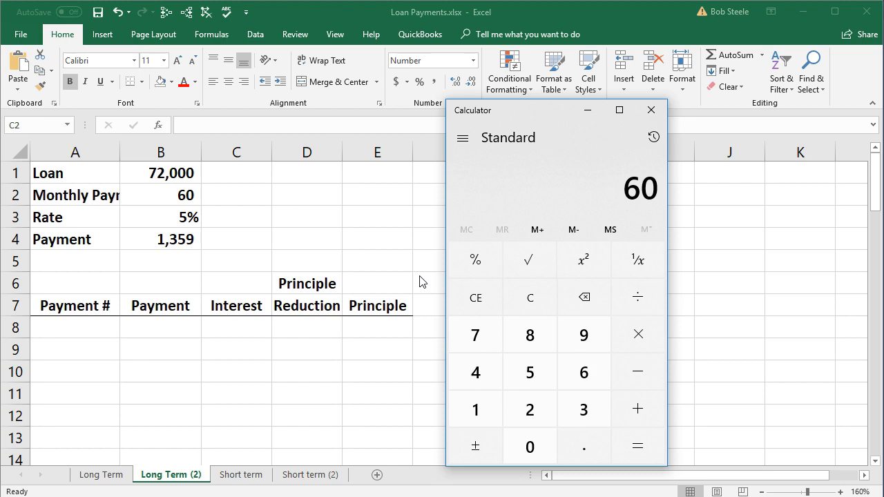
pyautogui.click(651, 110)
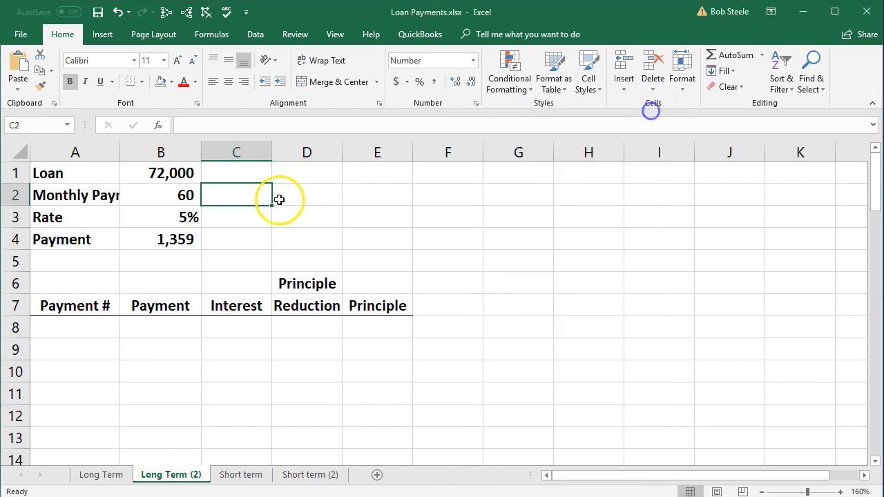
# Examine the interest rate in B3 and the payment formula in B4 of the Long Term (2) sheet
pyautogui.click(164, 224)
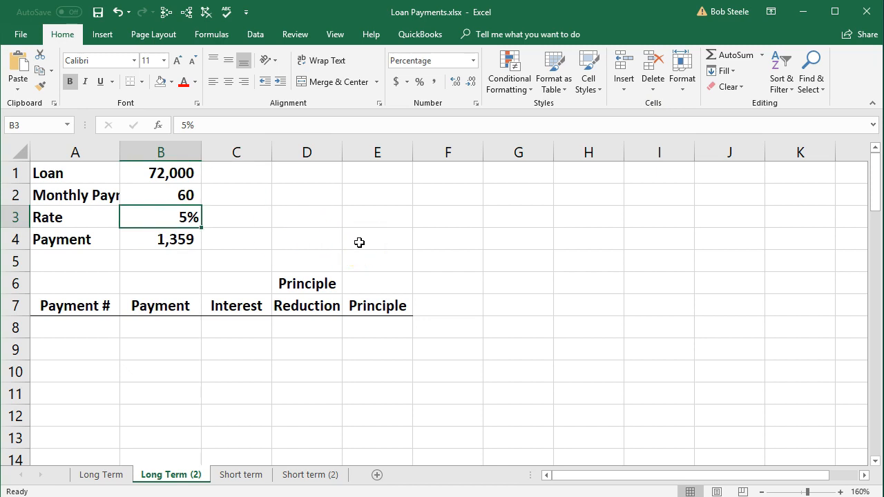
pyautogui.press('Down')
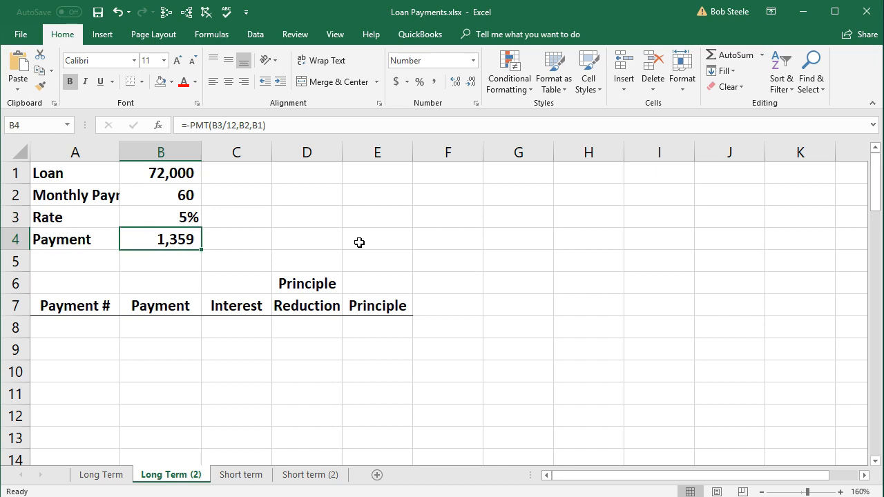
pyautogui.press('Up')
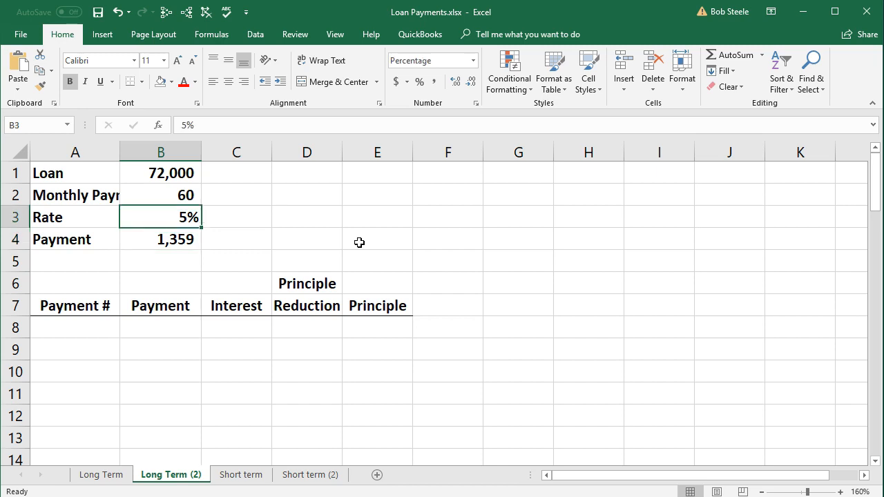
pyautogui.press('Down')
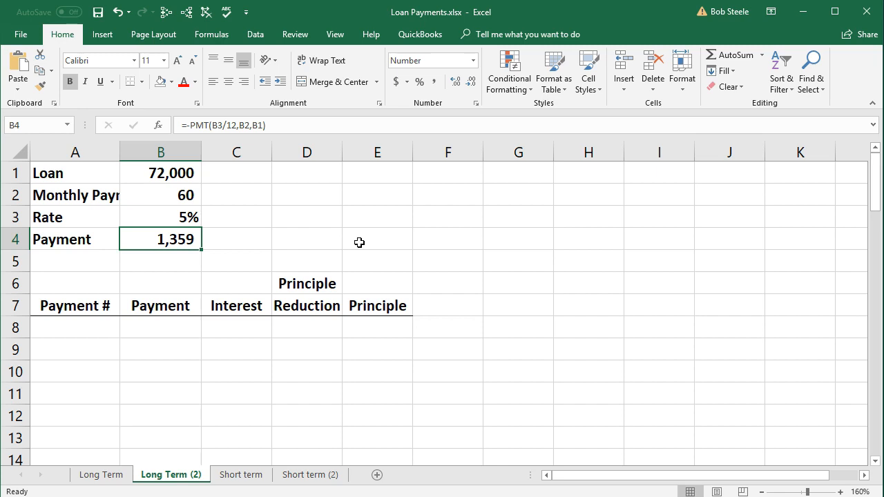
pyautogui.press('Up')
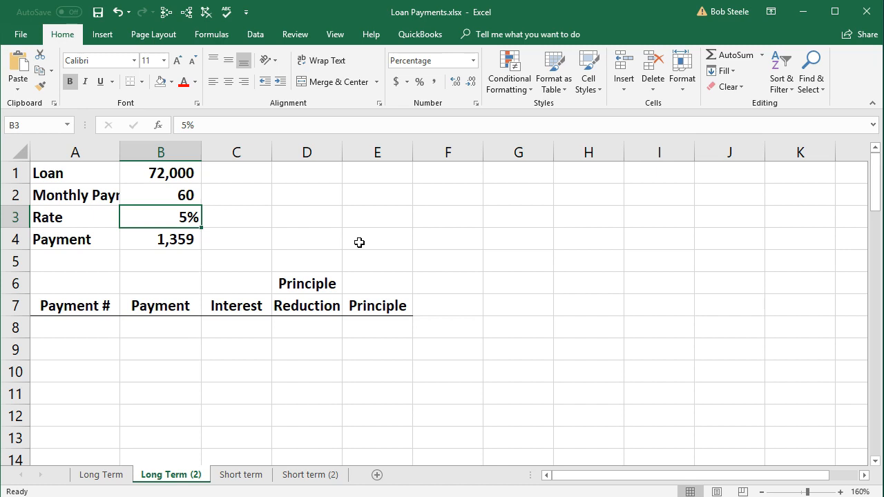
pyautogui.press('Down')
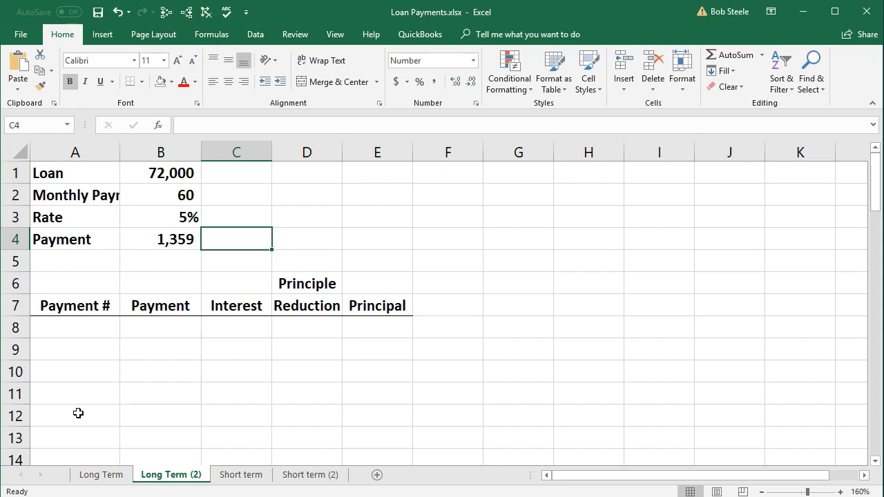
pyautogui.click(132, 243)
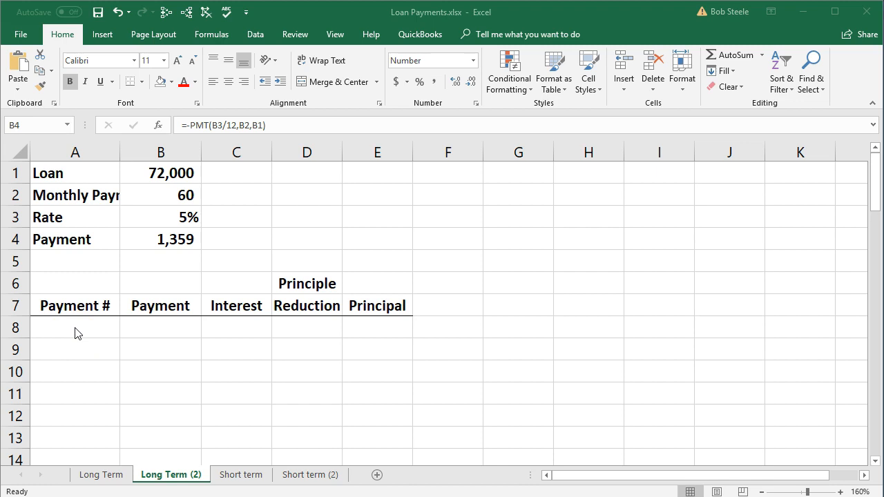
# Enter the payment numbers 0, 1, 2 and 3 in A8:A11 beneath the Payment # heading
pyautogui.click(78, 332)
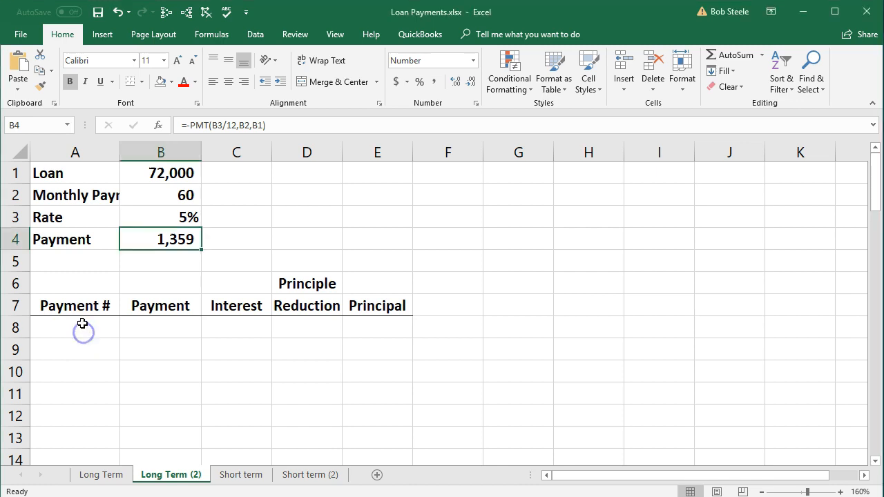
pyautogui.click(80, 329)
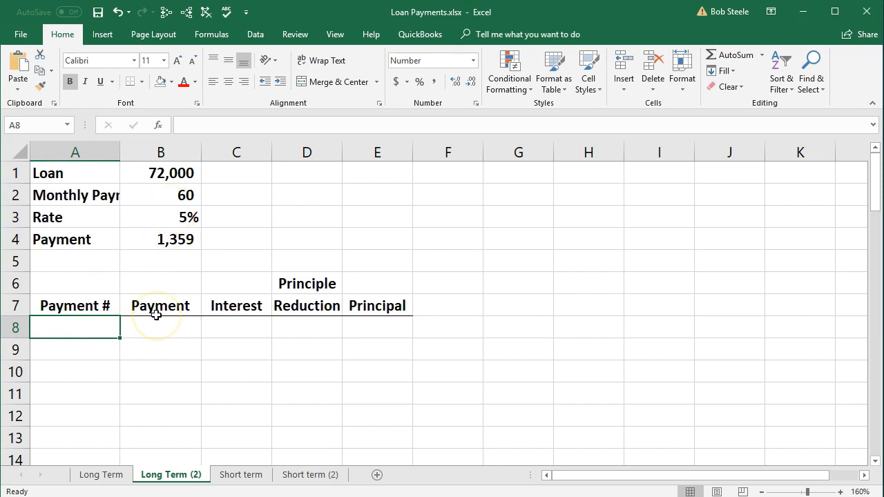
pyautogui.write('0')
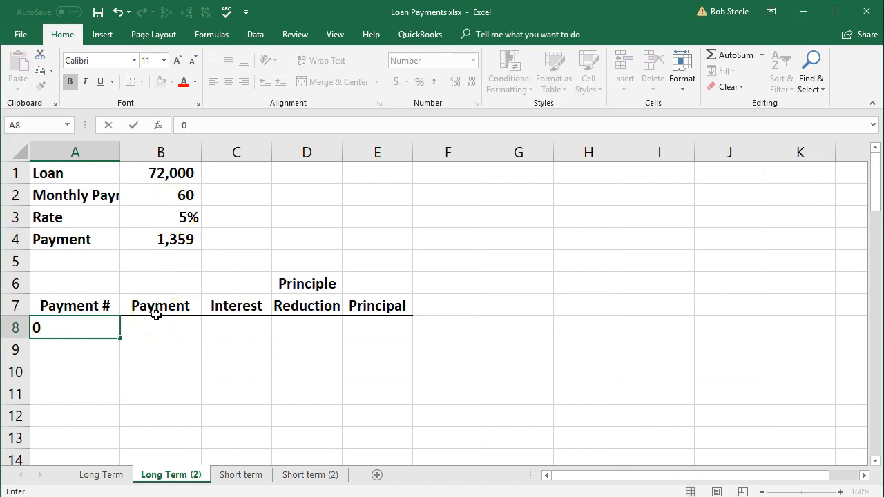
pyautogui.press('Return')
pyautogui.write('1')
pyautogui.press('Return')
pyautogui.write('2')
pyautogui.press('Return')
pyautogui.write('3')
pyautogui.press('Return')
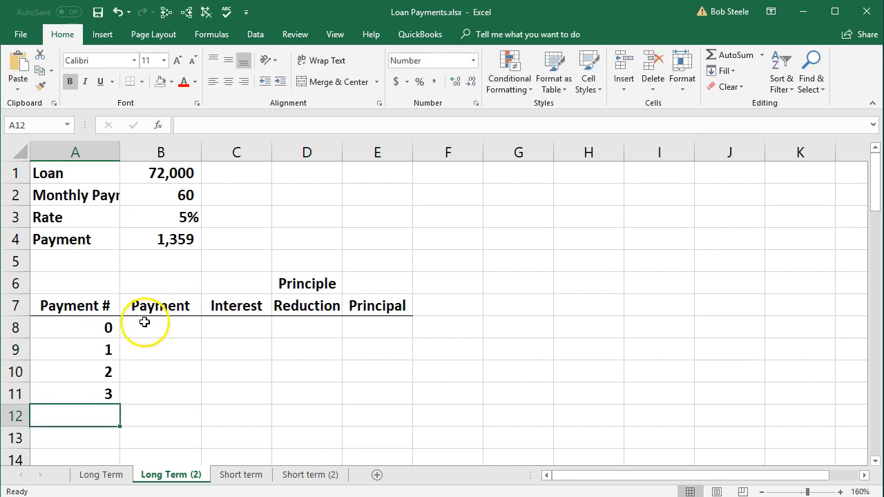
# Extend the payment number series from A8:A11 down to payment 60 in A68
pyautogui.moveTo(106, 330); pyautogui.dragTo(112, 399)
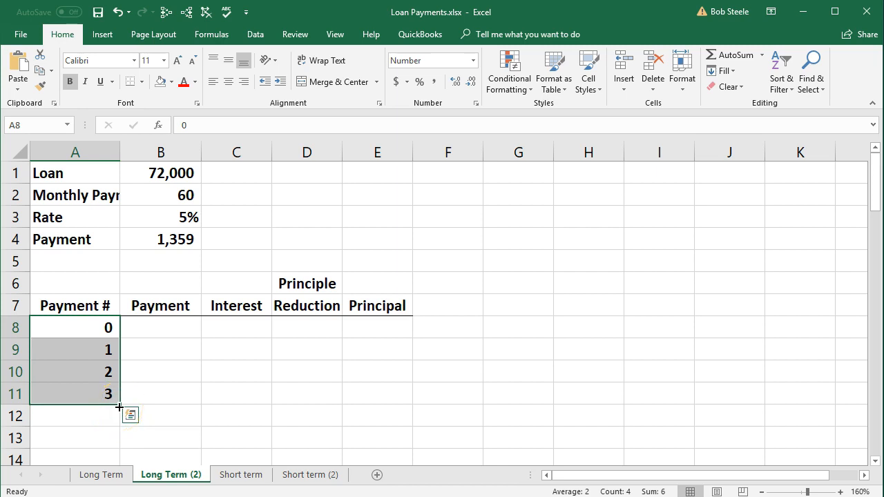
pyautogui.moveTo(119, 407); pyautogui.dragTo(117, 454)
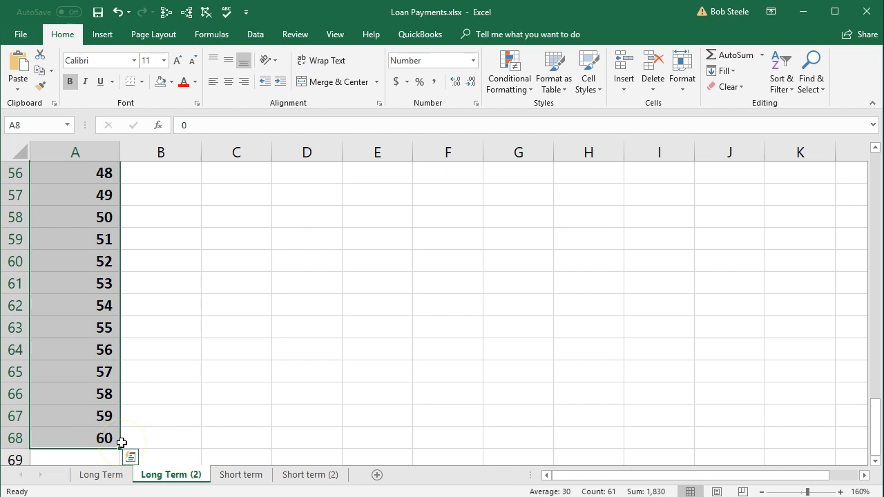
pyautogui.scroll(17, 122, 442)
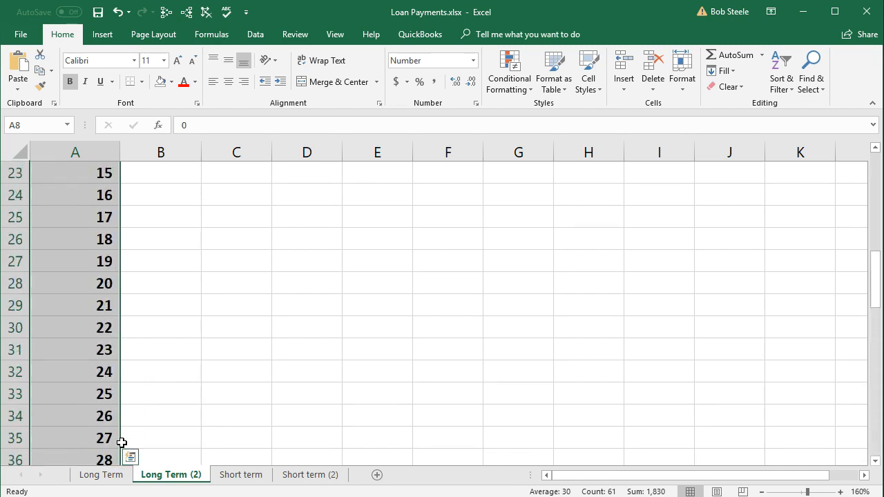
pyautogui.scroll(2, 121, 443)
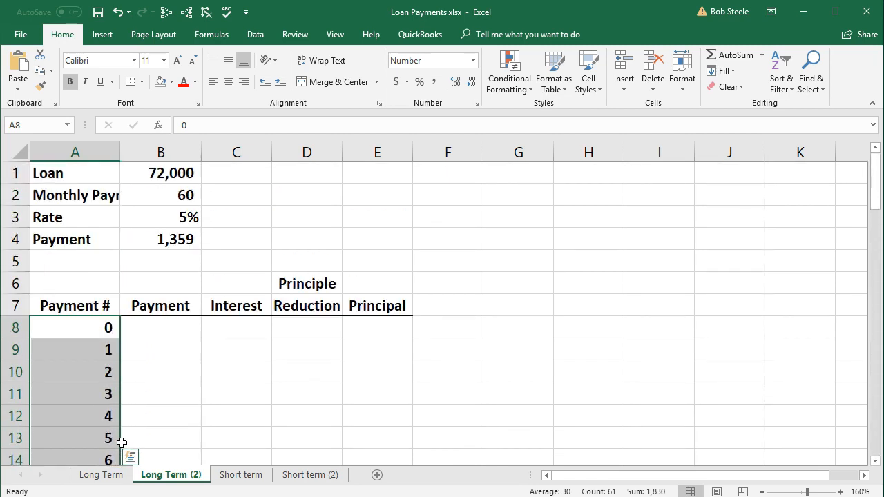
# Enter the opening principal for payment 0 in E8 by linking it to the loan amount with =B1
pyautogui.click(367, 326)
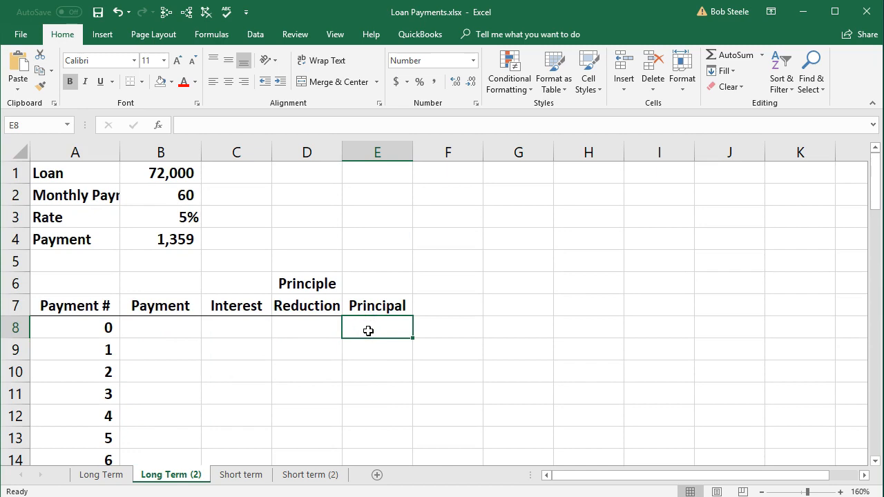
pyautogui.write('=')
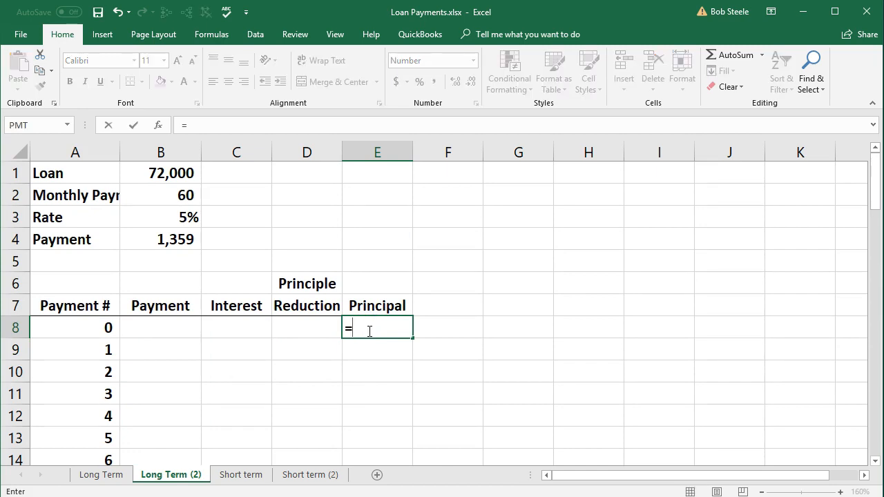
pyautogui.click(180, 174)
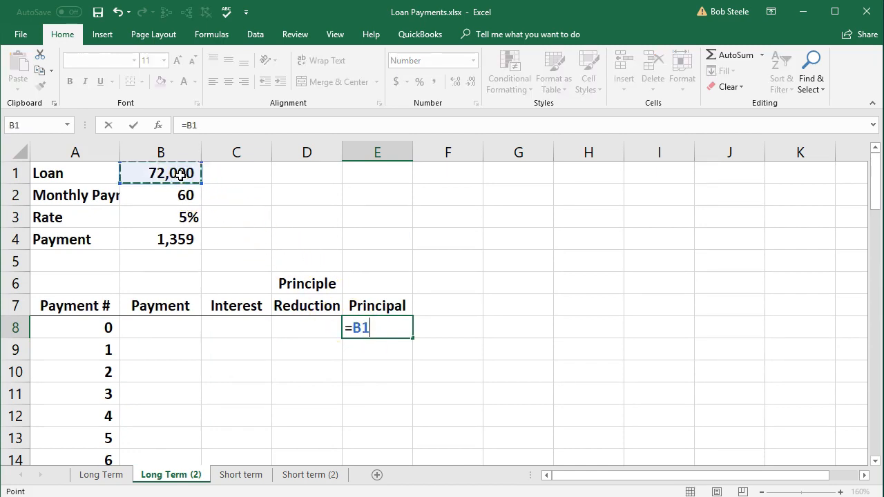
pyautogui.press('Return')
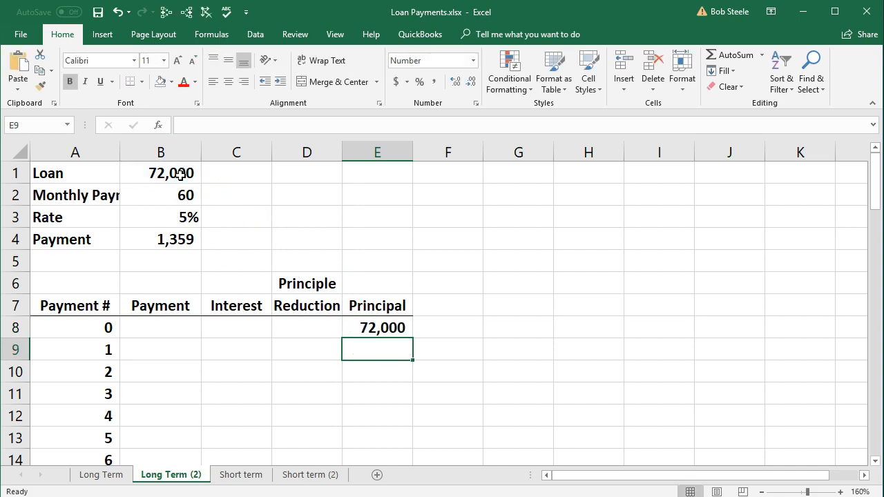
# Enter the payment amount for payment 1 in B9 by linking it to the calculated payment with =B4
pyautogui.click(176, 343)
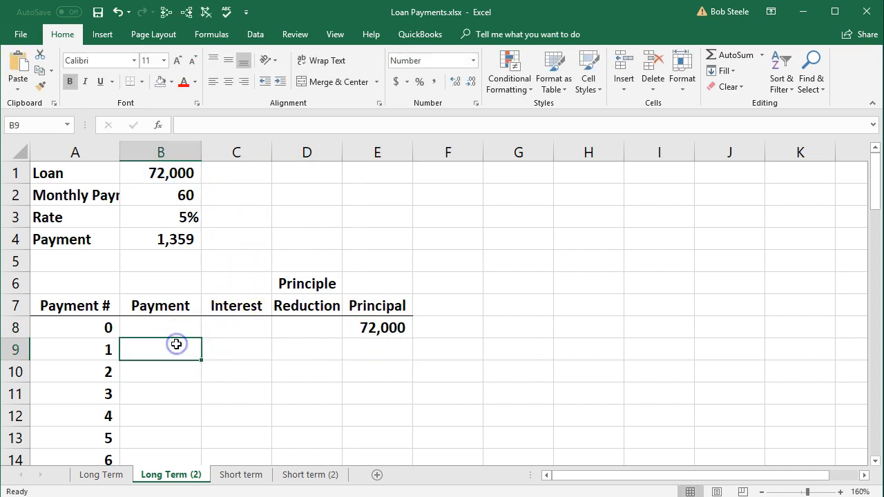
pyautogui.write('=')
pyautogui.press('Up')
pyautogui.press('Up')
pyautogui.press('Up')
pyautogui.press('Up')
pyautogui.press('Up')
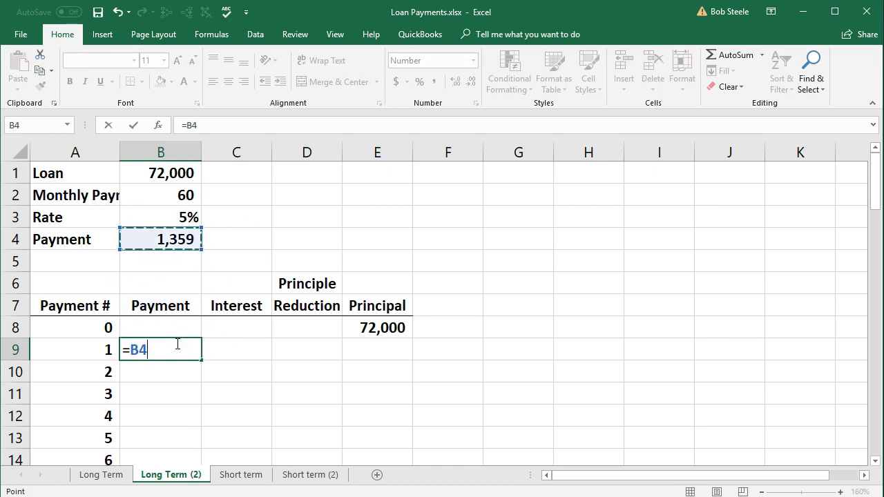
pyautogui.press('Tab')
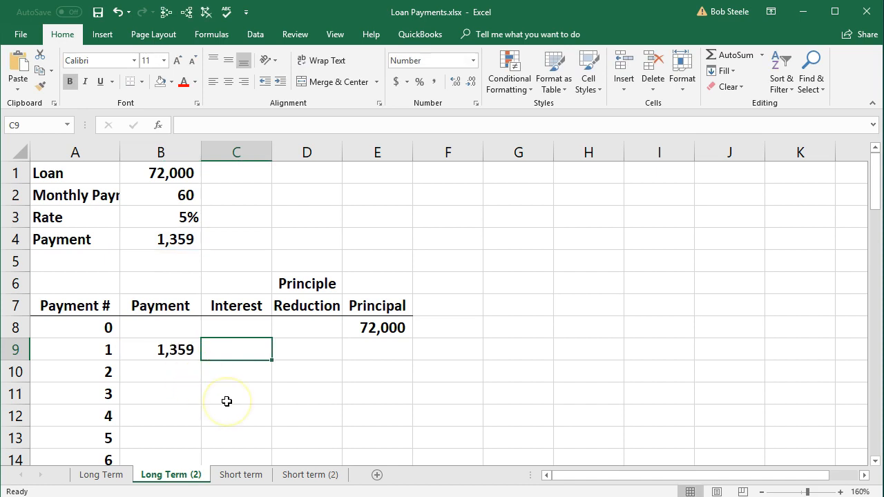
# Open Calculator and work out the first month's interest as 72000 × 0.05, divided by 12
pyautogui.press('XF86Calculator')
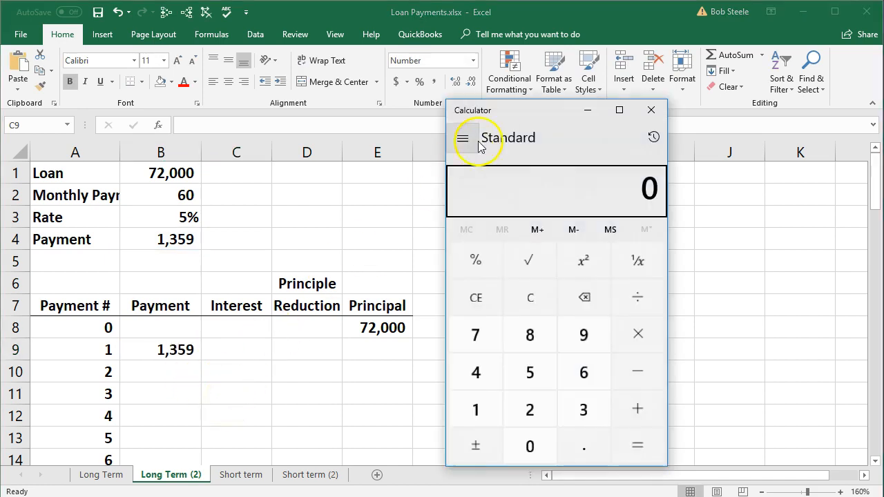
pyautogui.write('720000')
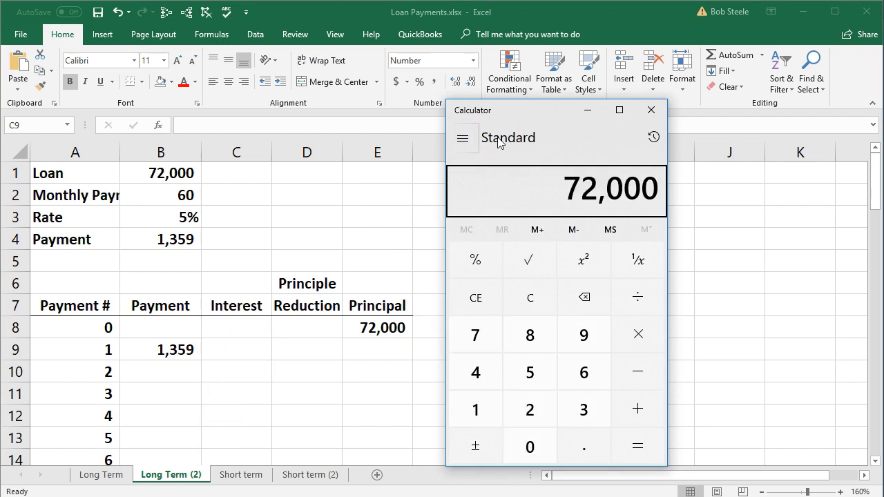
pyautogui.press('*')
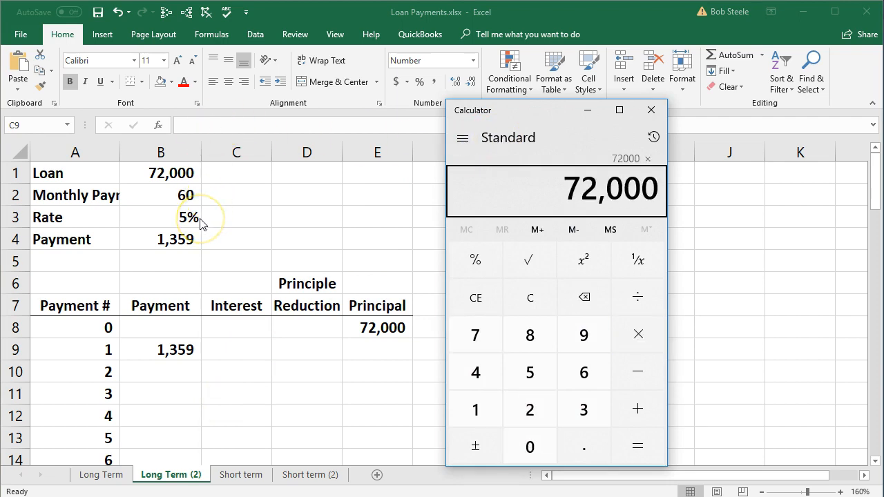
pyautogui.write('.05')
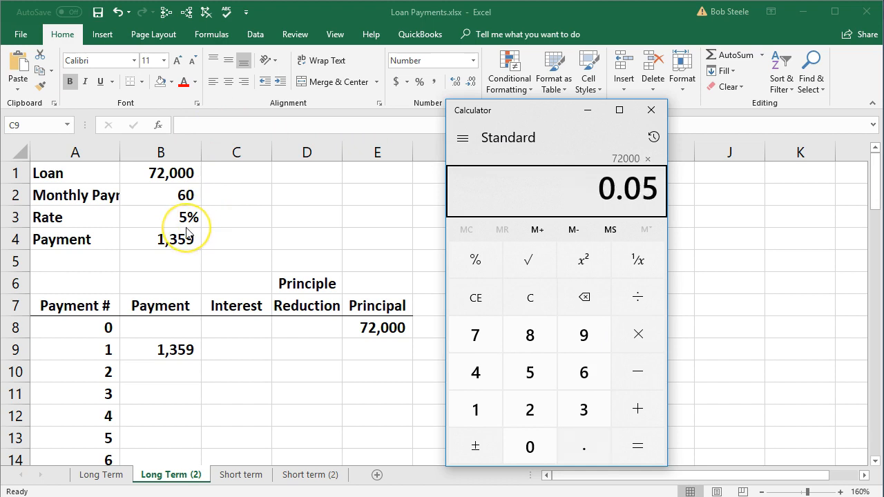
pyautogui.press('Return')
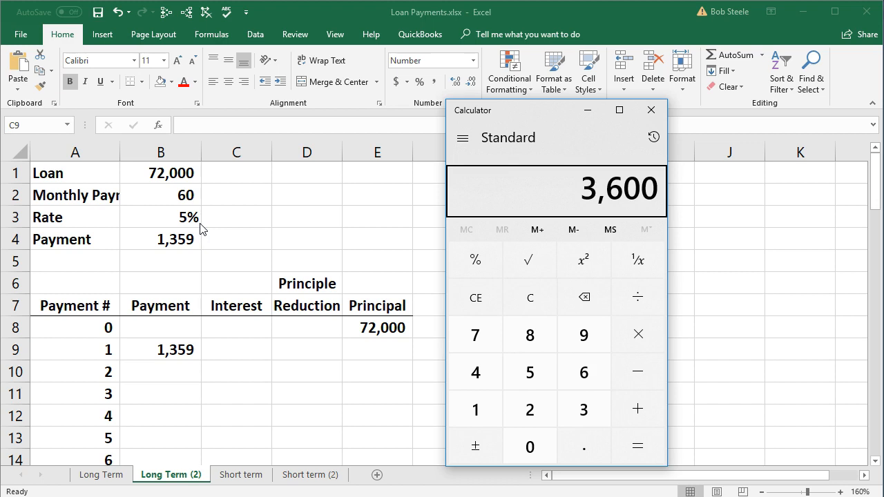
pyautogui.press('/')
pyautogui.write('12')
pyautogui.press('Return')
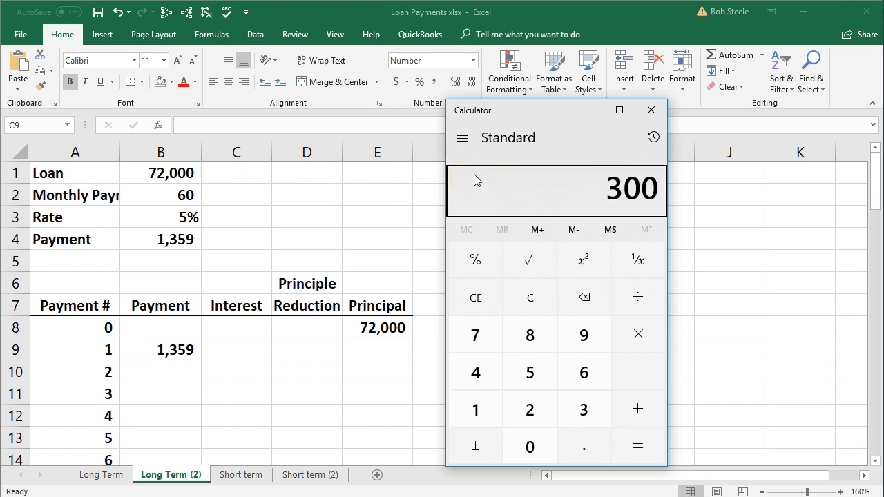
# Clear Calculator and recheck the monthly interest by dividing 0.05 by 12 and multiplying the result by 72000
pyautogui.click(526, 299)
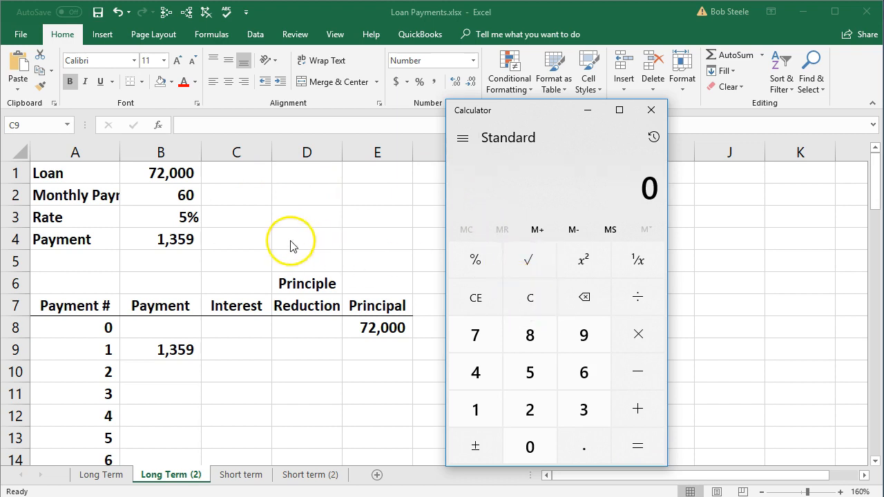
pyautogui.write('.05')
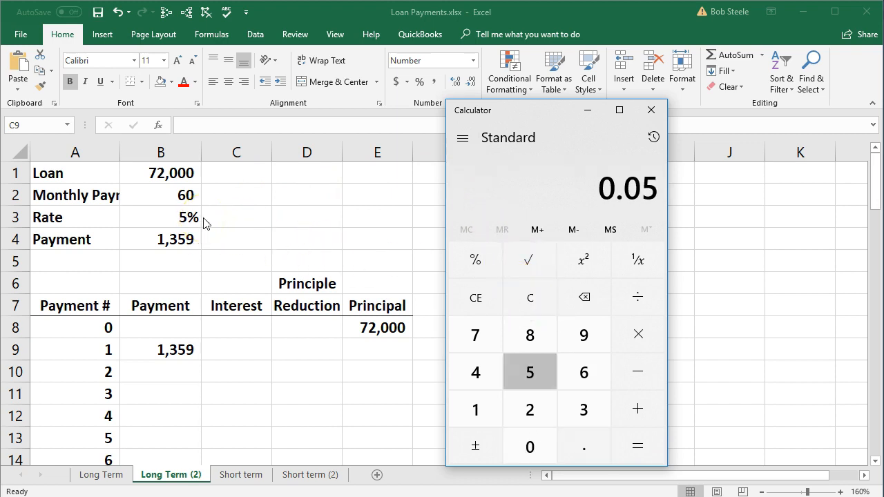
pyautogui.press('/')
pyautogui.write('12')
pyautogui.press('Return')
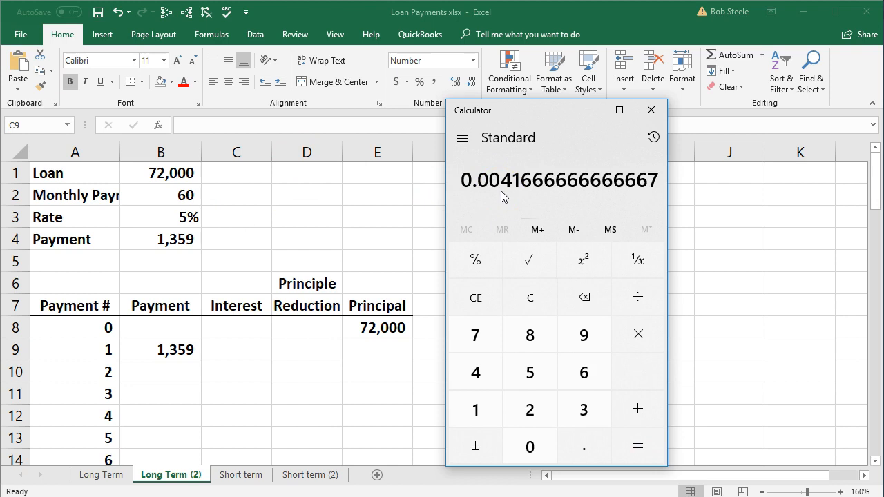
pyautogui.press('*')
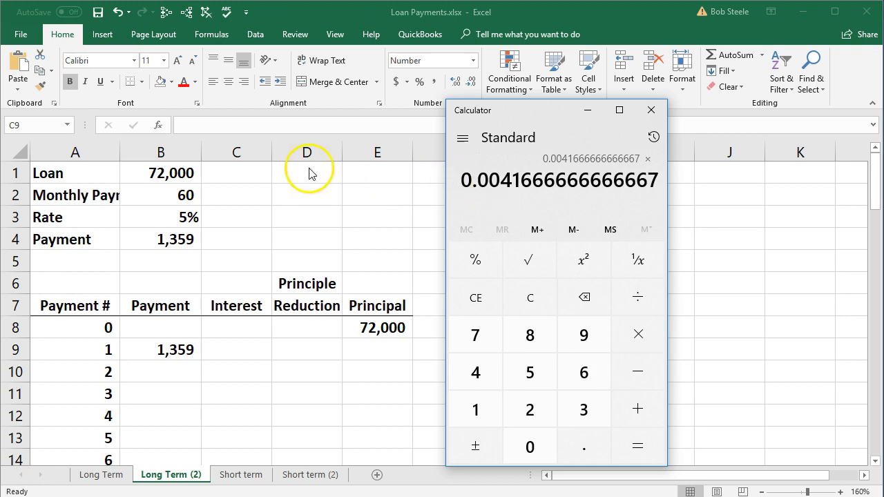
pyautogui.write('72000')
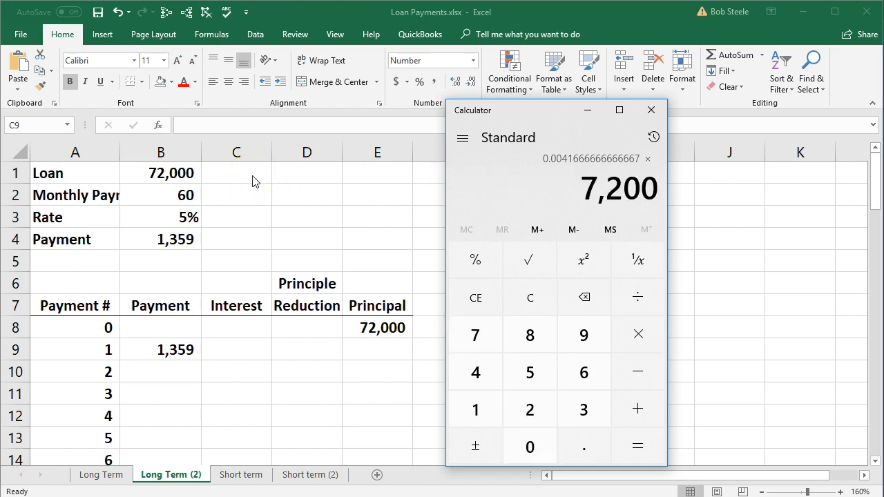
pyautogui.press('Return')
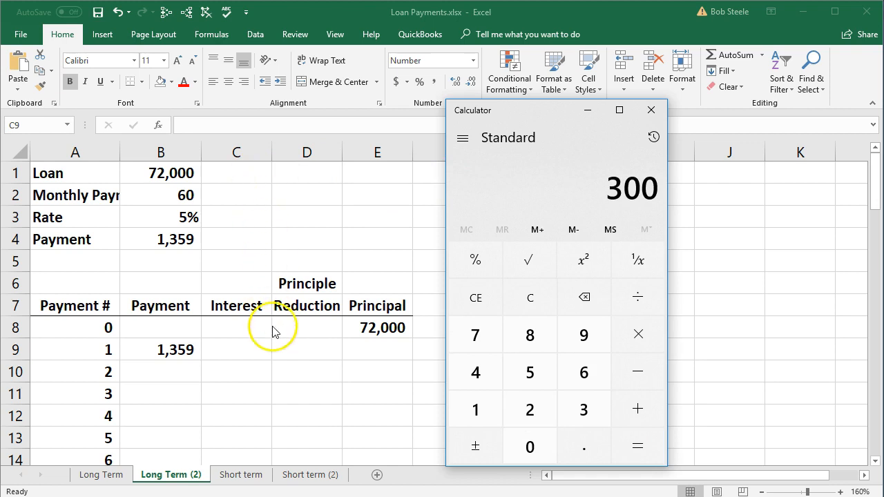
# Return to the Excel sheet and calculate the interest for payment 1 in C9 with =E8*B3/12
pyautogui.click(249, 349)
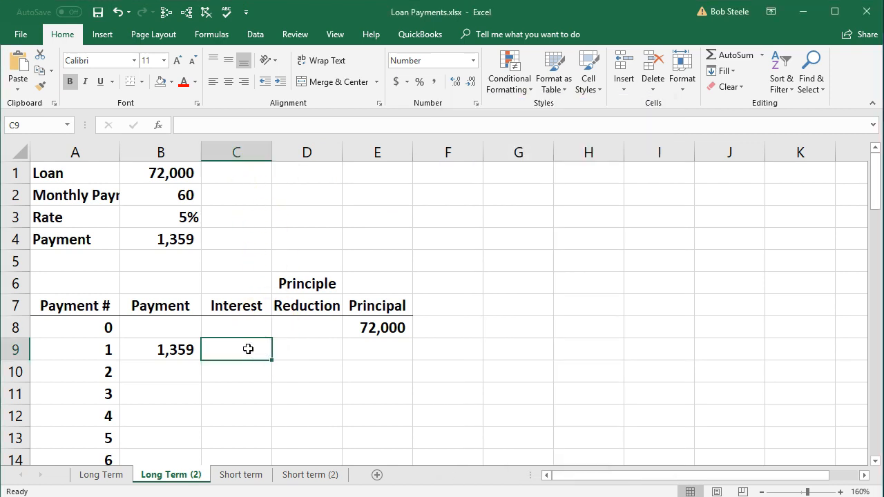
pyautogui.write('=')
pyautogui.click(371, 323)
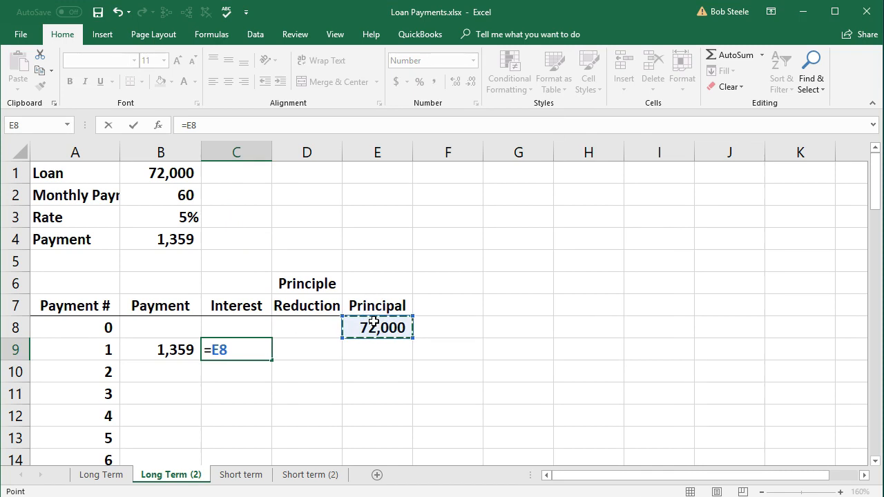
pyautogui.write('*')
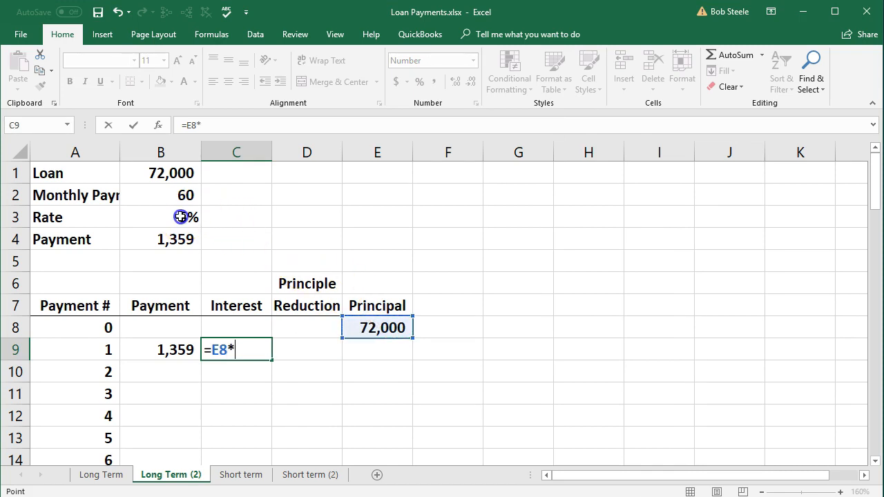
pyautogui.click(180, 217)
pyautogui.write('/12')
pyautogui.press('Return')
pyautogui.press('Left')
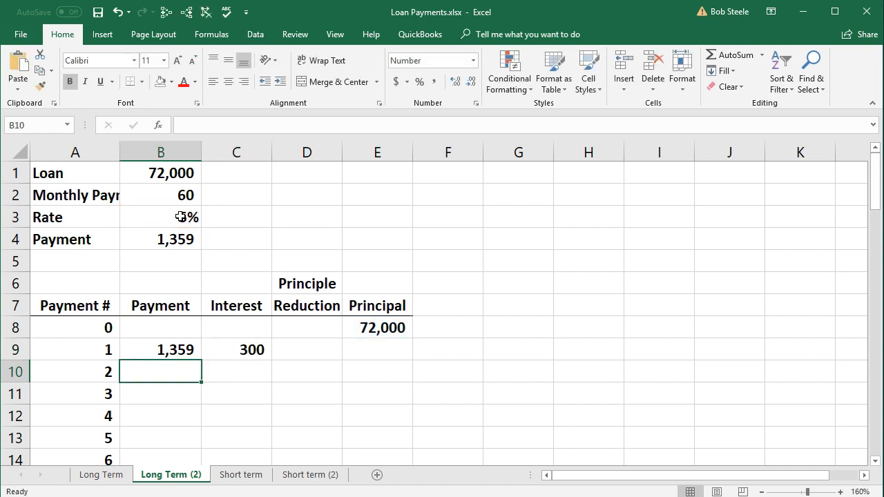
# Calculate the principal reduction for payment 1 in D9 by subtracting the interest from the payment with =B9-C9
pyautogui.click(181, 347)
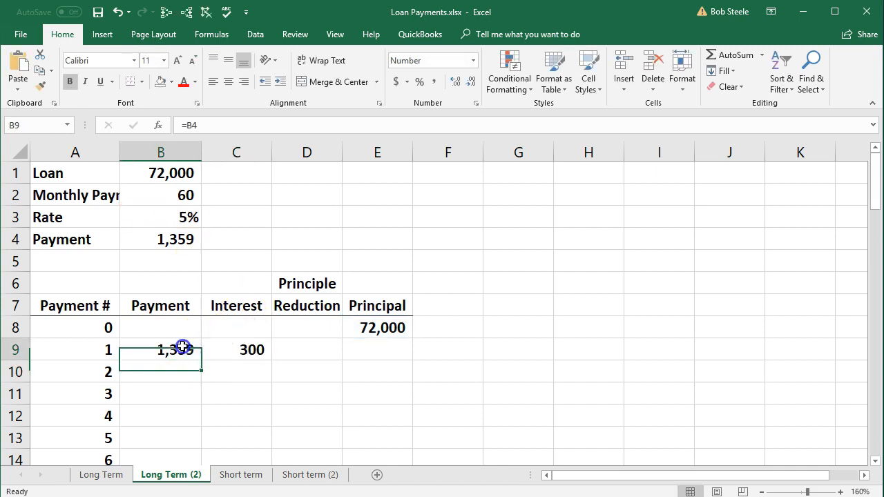
pyautogui.click(227, 349)
pyautogui.click(287, 354)
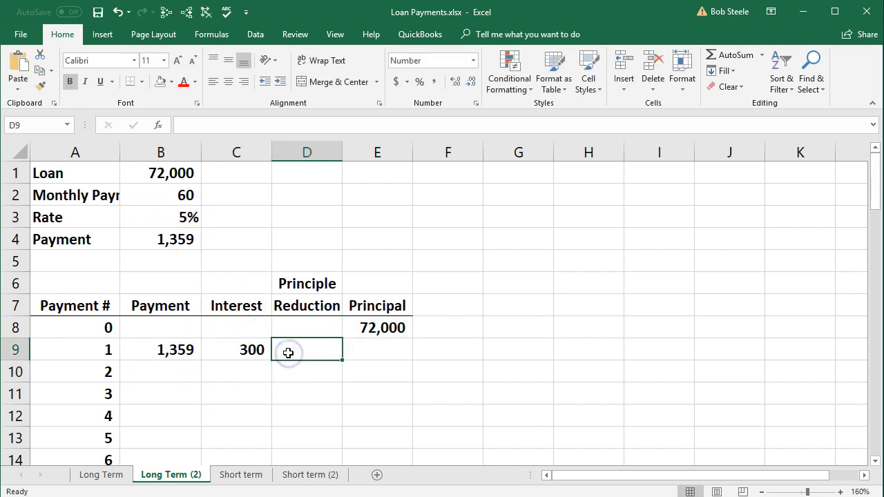
pyautogui.click(177, 349)
pyautogui.click(213, 344)
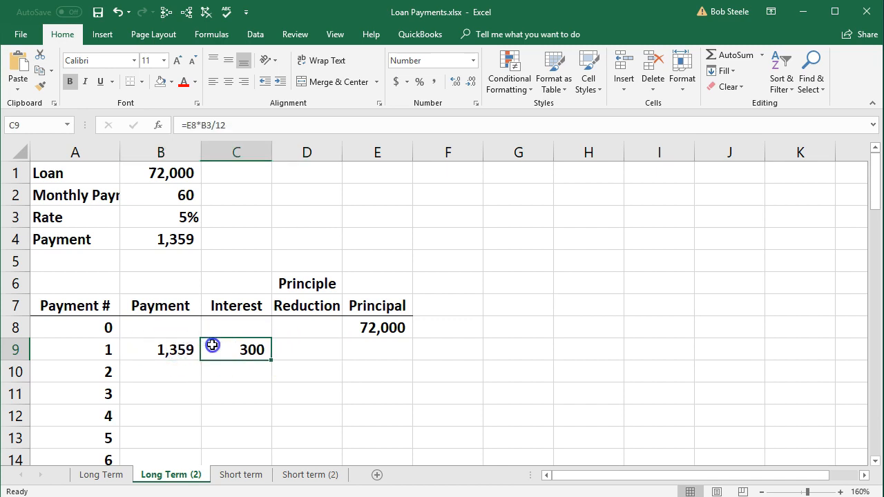
pyautogui.click(283, 354)
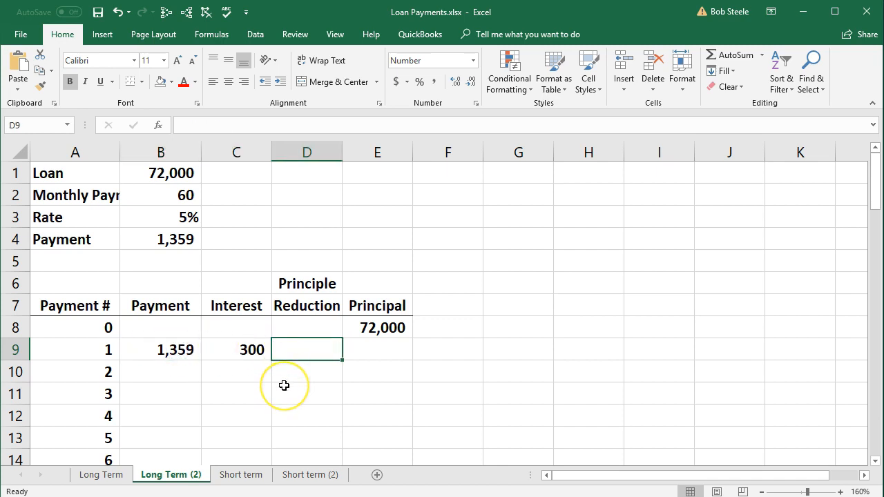
pyautogui.write('=')
pyautogui.click(173, 352)
pyautogui.write('-')
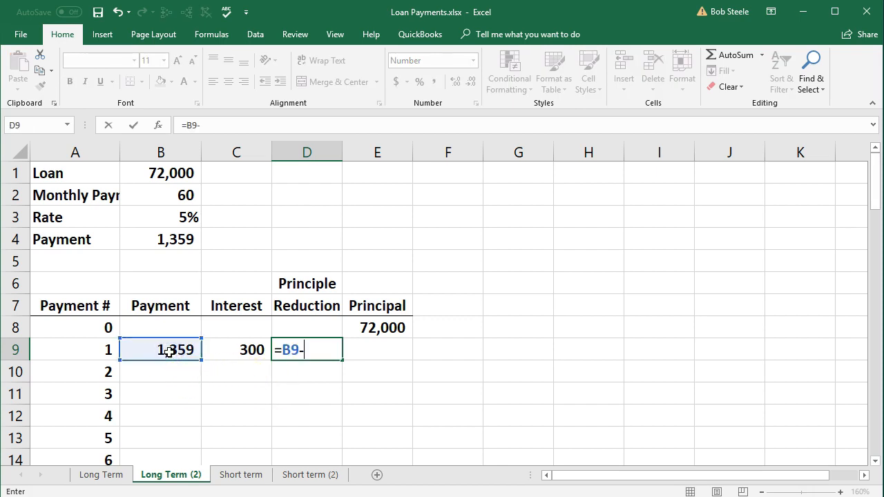
pyautogui.click(221, 349)
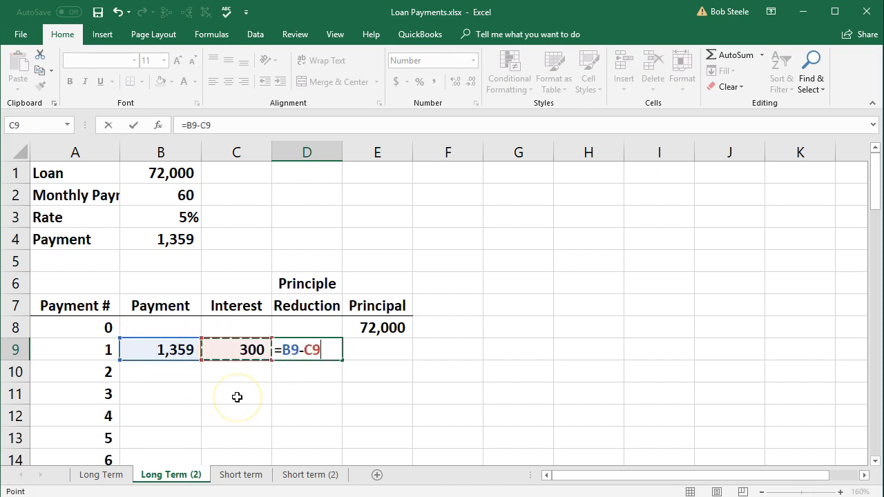
pyautogui.press('Return')
pyautogui.click(300, 355)
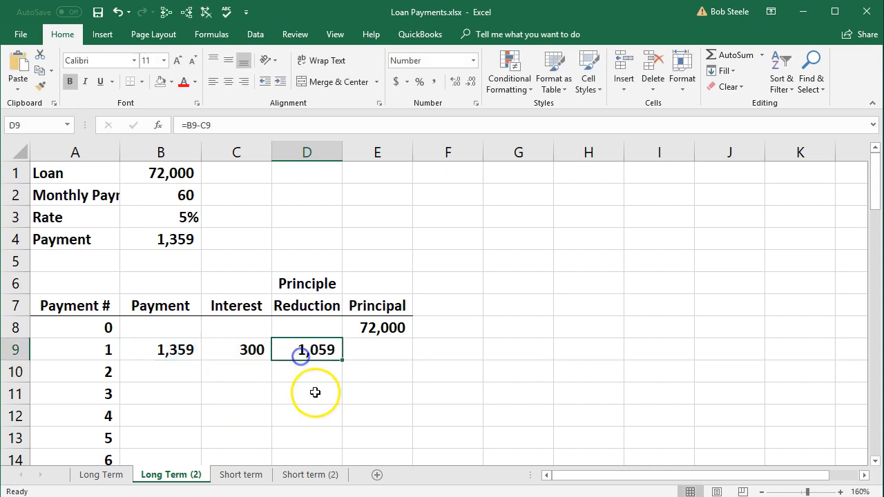
pyautogui.click(376, 351)
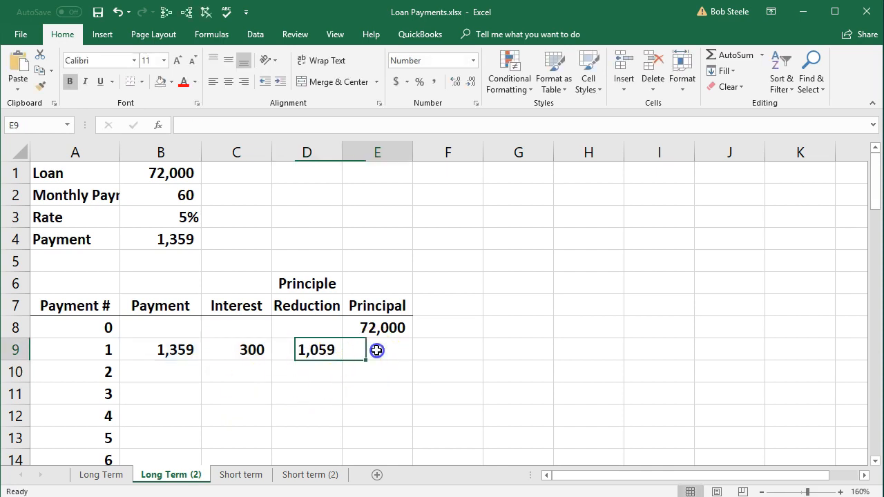
# Calculate the remaining principal after payment 1 in E9 by subtracting the principal reduction from the prior balance with =E8-D9
pyautogui.write('=')
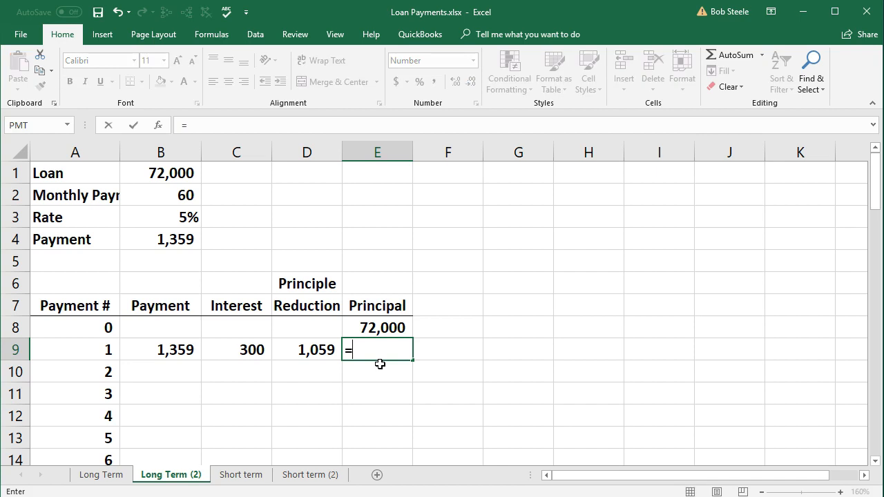
pyautogui.click(387, 327)
pyautogui.write('-')
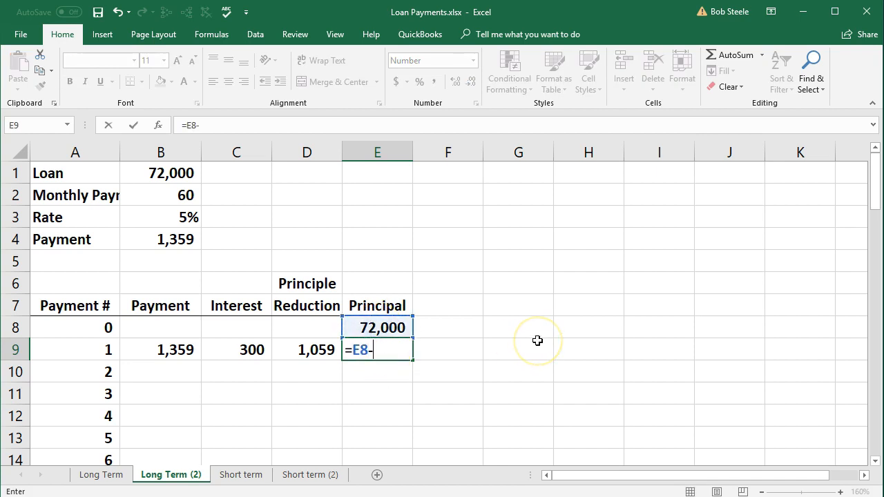
pyautogui.click(307, 348)
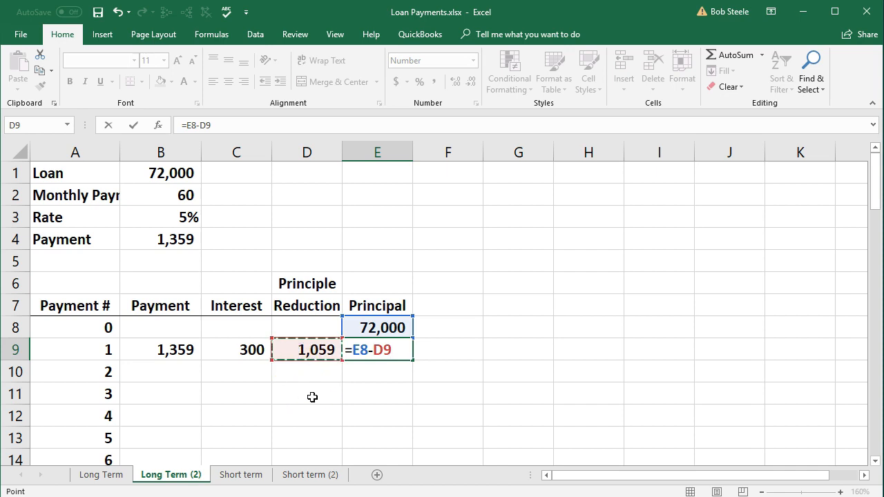
pyautogui.press('Return')
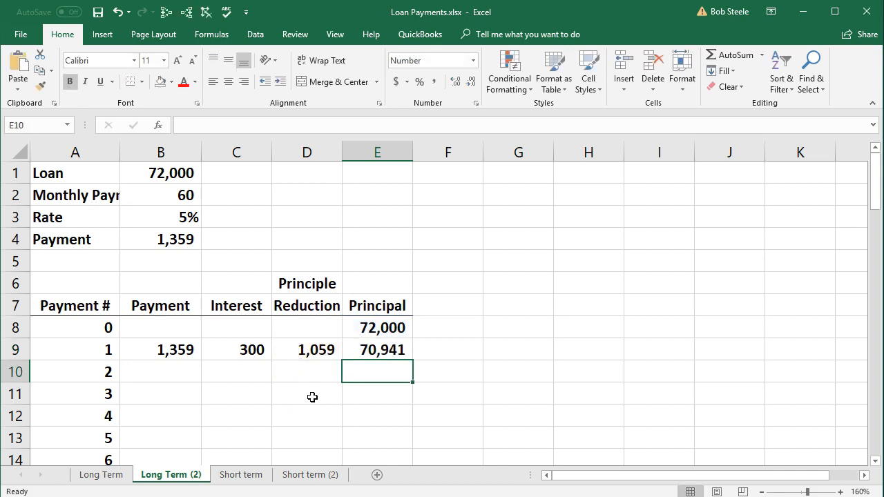
# Carry the payment amount down to payment 2 by entering =B9 in B10
pyautogui.click(174, 352)
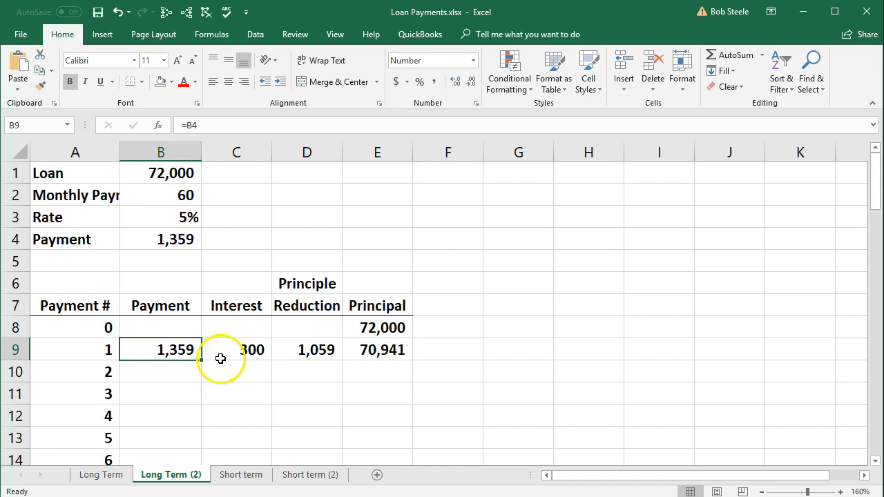
pyautogui.click(221, 351)
pyautogui.moveTo(222, 351); pyautogui.dragTo(278, 350)
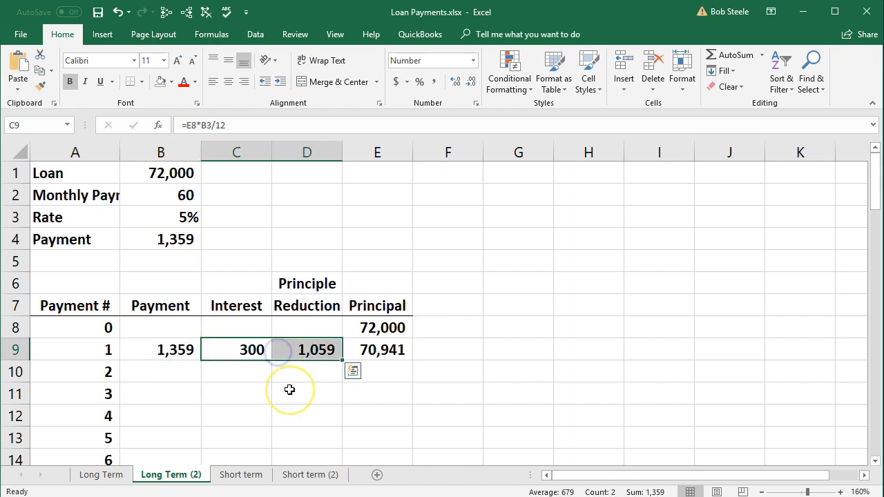
pyautogui.click(181, 376)
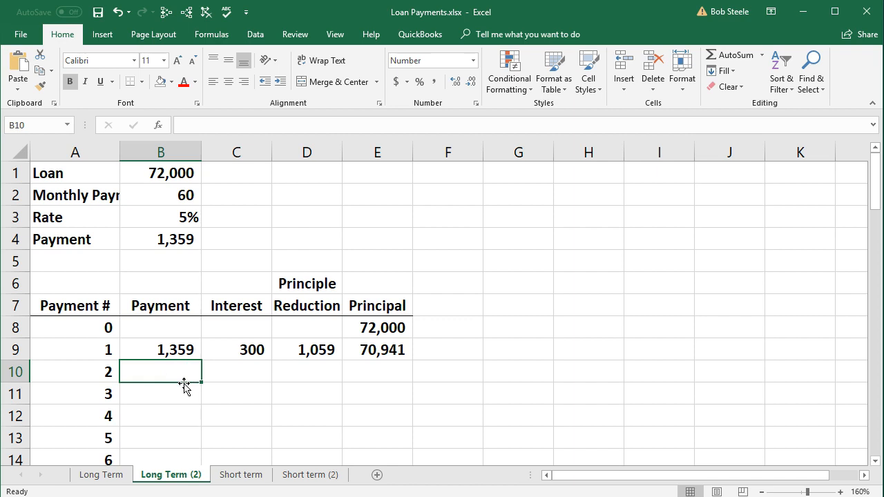
pyautogui.write('=')
pyautogui.press('Up')
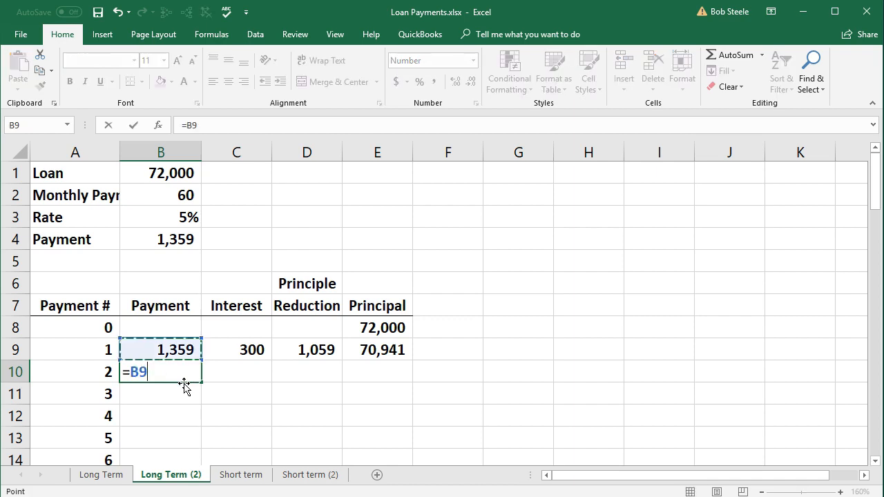
pyautogui.press('Return')
# Calculate the interest for payment 2 in C10 from the previous principal and the rate with =E9*B3/12
pyautogui.click(211, 373)
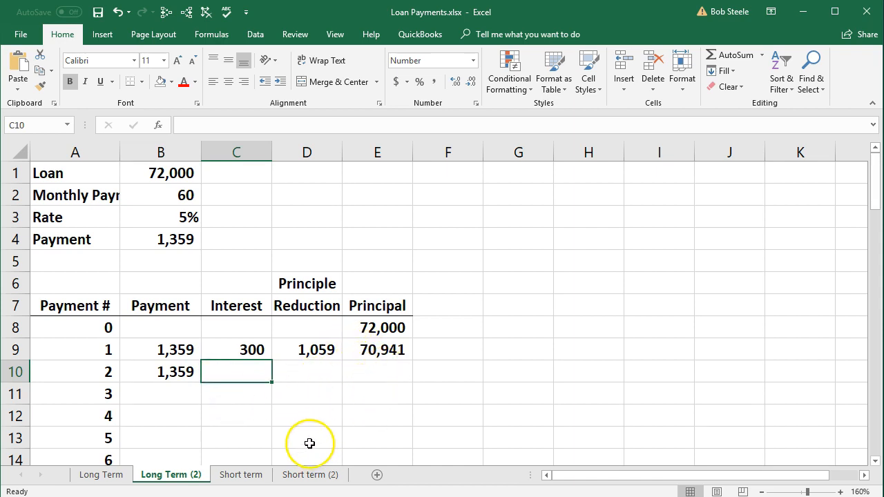
pyautogui.write('=')
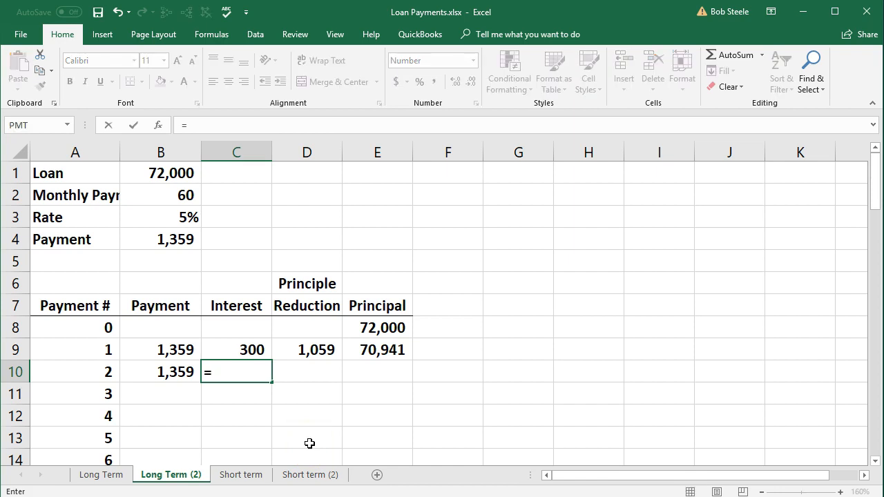
pyautogui.click(370, 349)
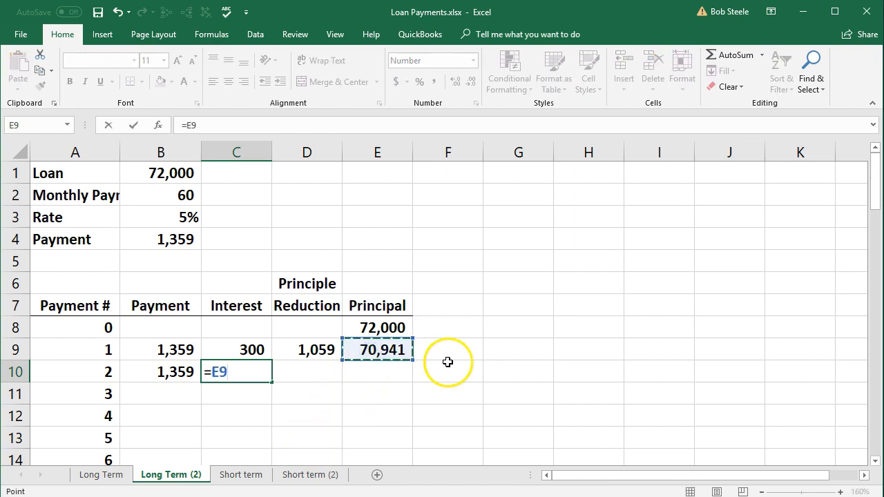
pyautogui.write('*')
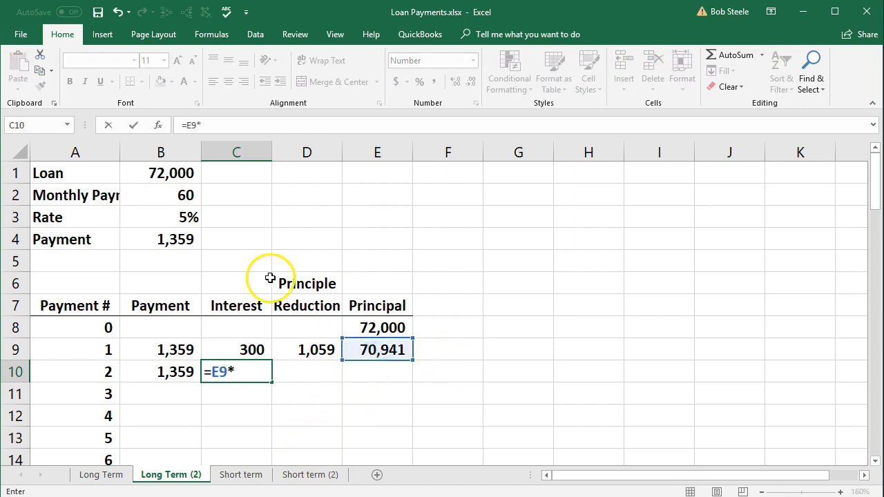
pyautogui.click(180, 219)
pyautogui.write('/12')
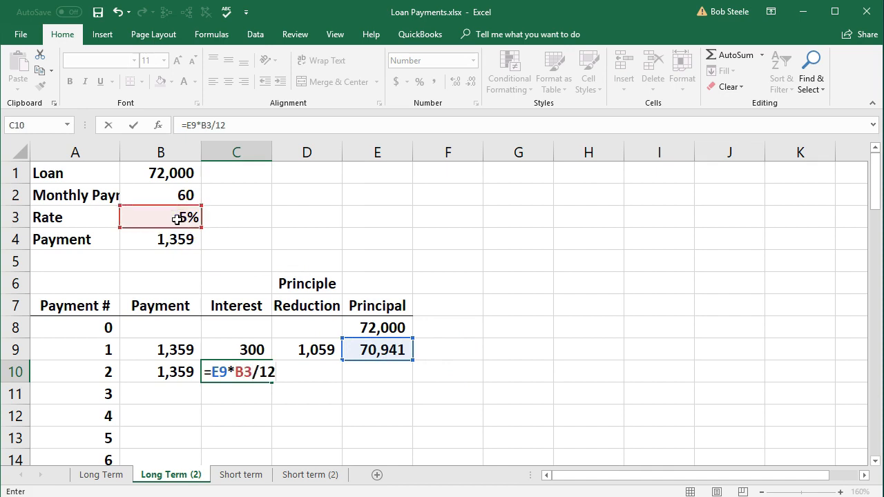
pyautogui.press('Tab')
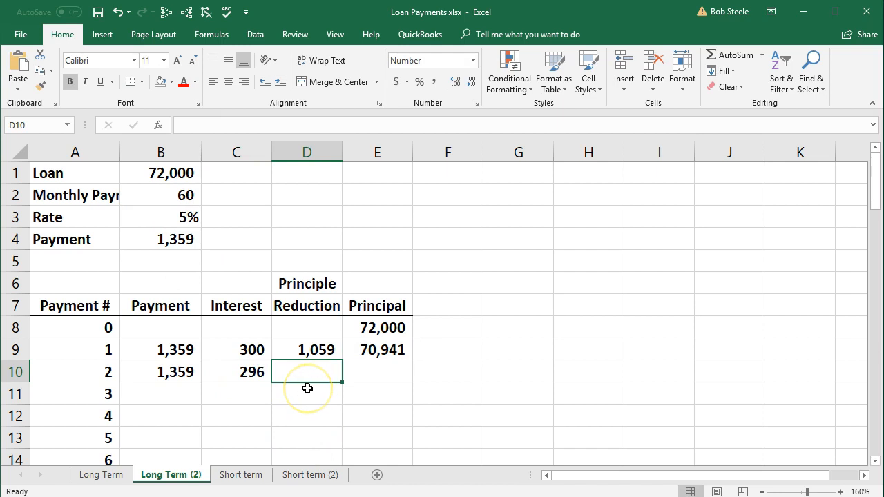
# Calculate the principal reduction for payment 2 in D10 by subtracting the interest from the payment with =B10-C10
pyautogui.write('=')
pyautogui.click(178, 373)
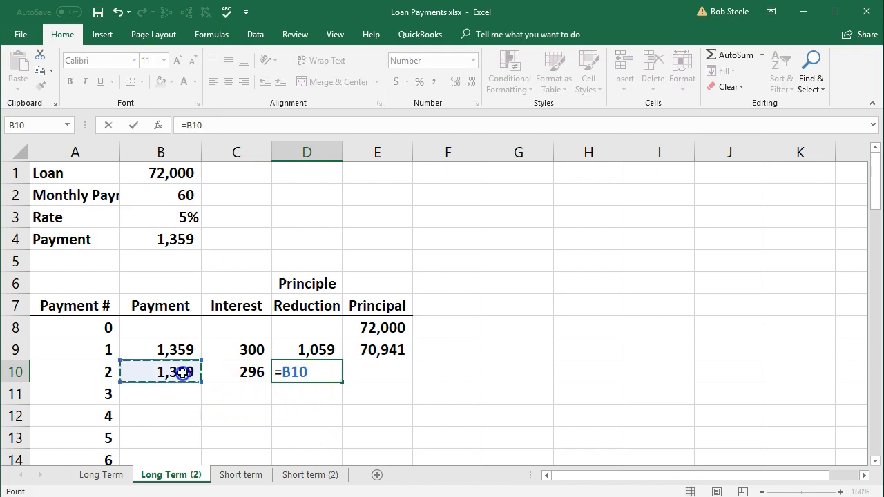
pyautogui.write('-')
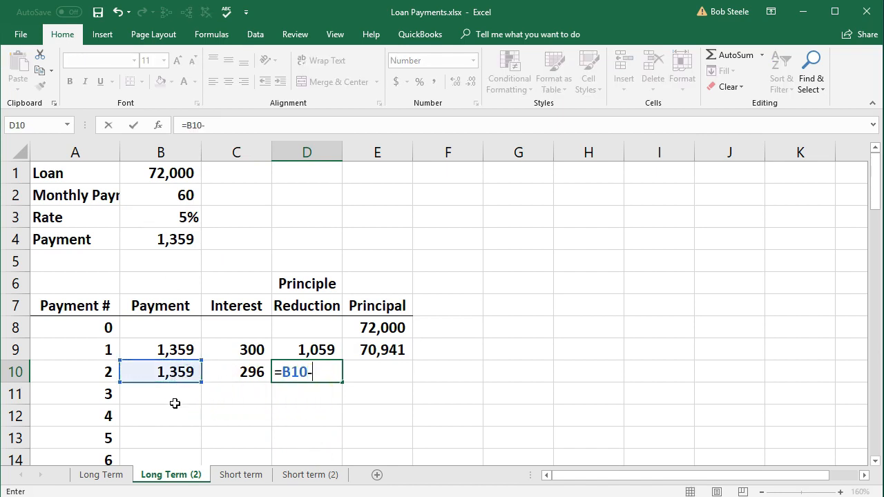
pyautogui.click(228, 373)
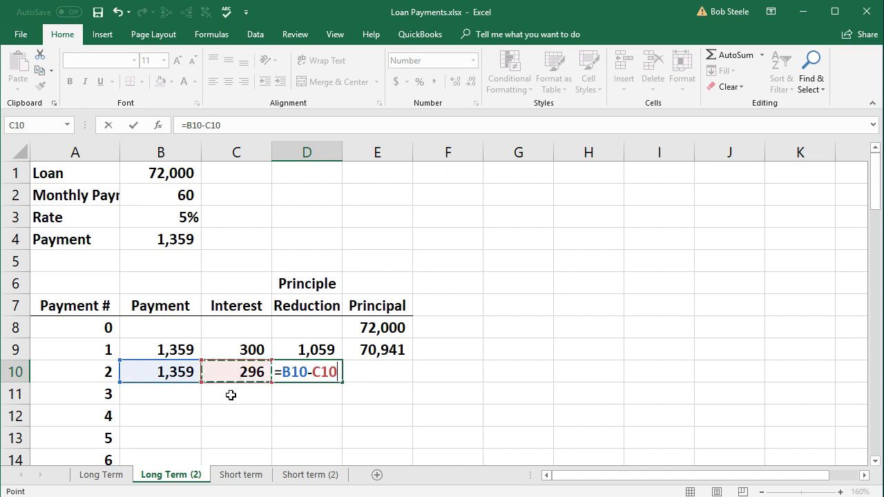
pyautogui.press('Tab')
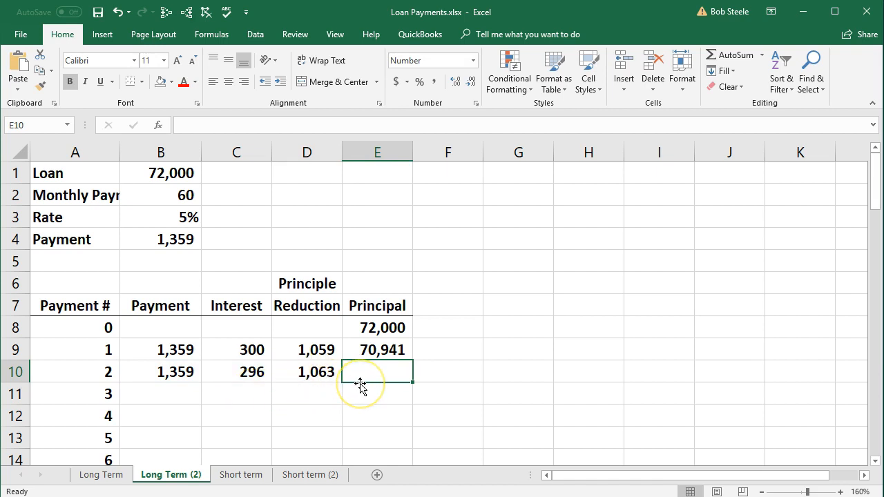
# Calculate the remaining principal after payment 2 in E10 with =E9-D10
pyautogui.write('=')
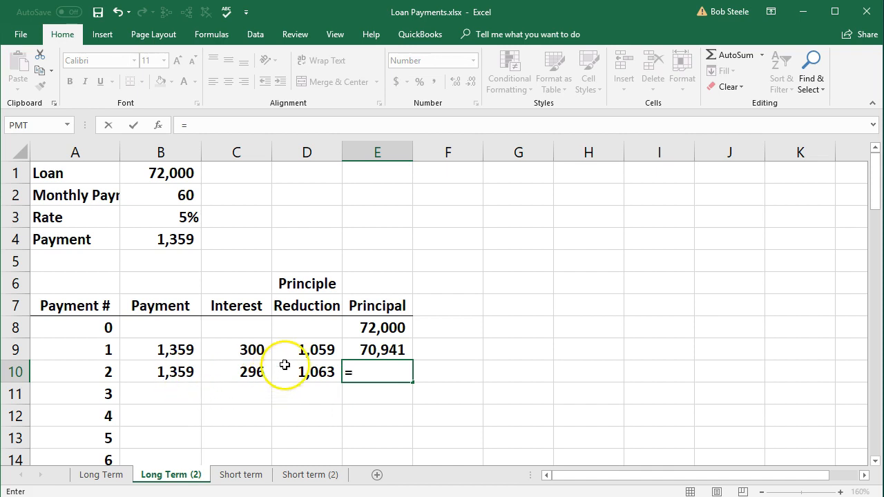
pyautogui.click(376, 349)
pyautogui.write('-')
pyautogui.click(319, 371)
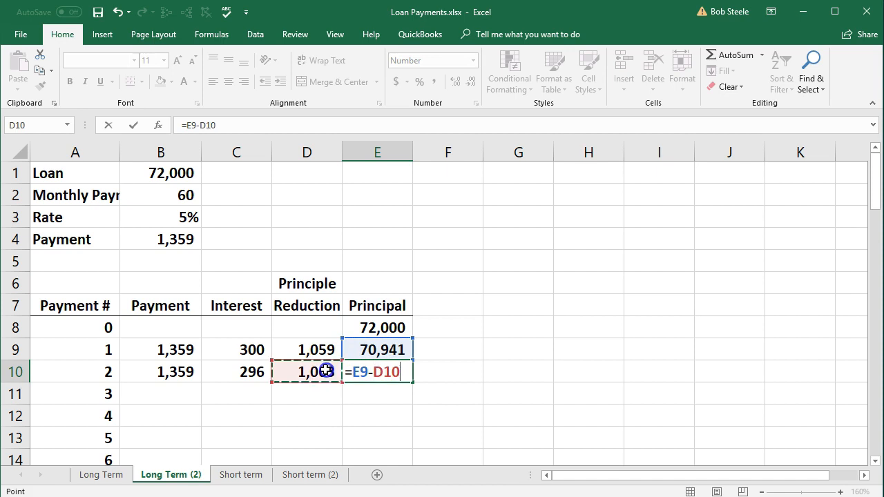
pyautogui.press('Return')
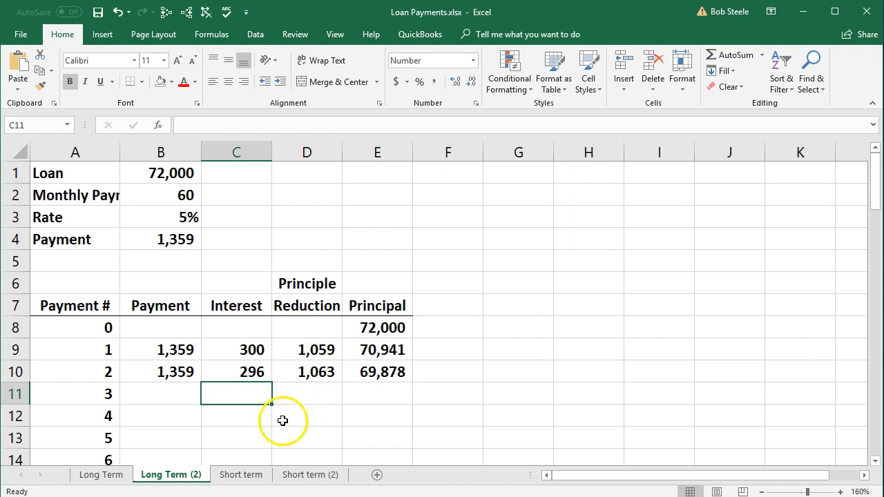
# Carry the payment amount down to payment 3 by entering =B10 in B11
pyautogui.click(171, 396)
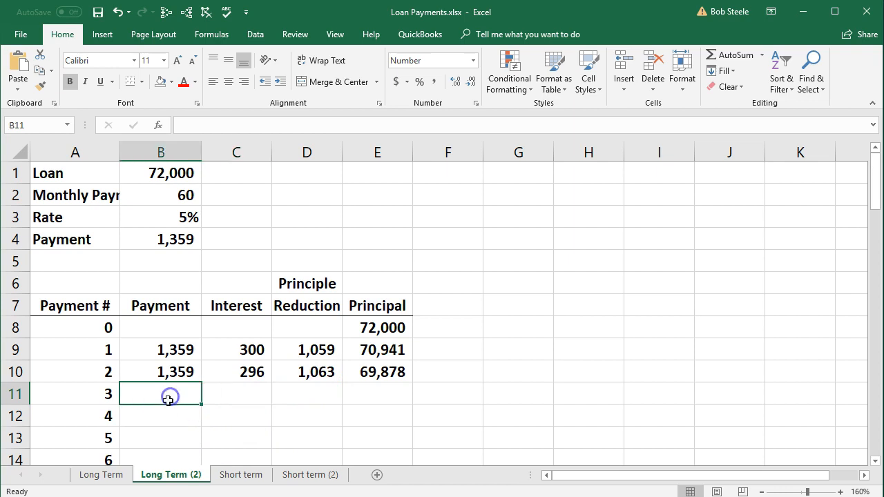
pyautogui.write('=')
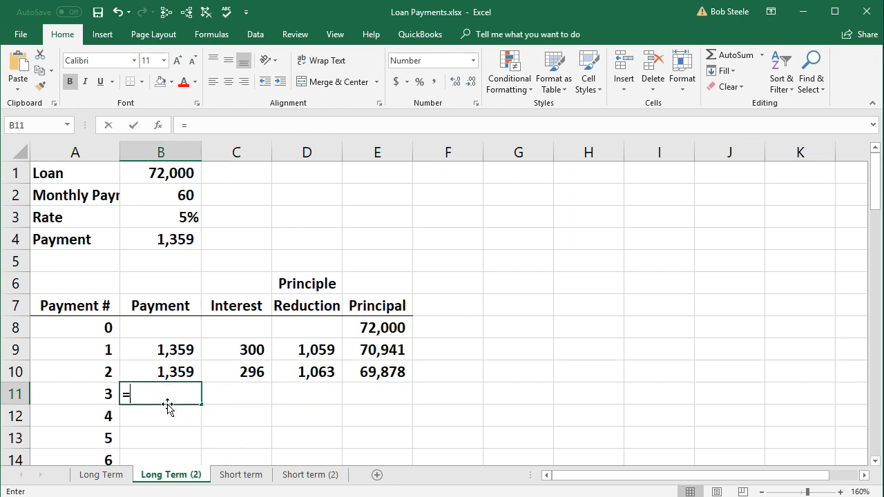
pyautogui.press('Up')
pyautogui.press('Tab')
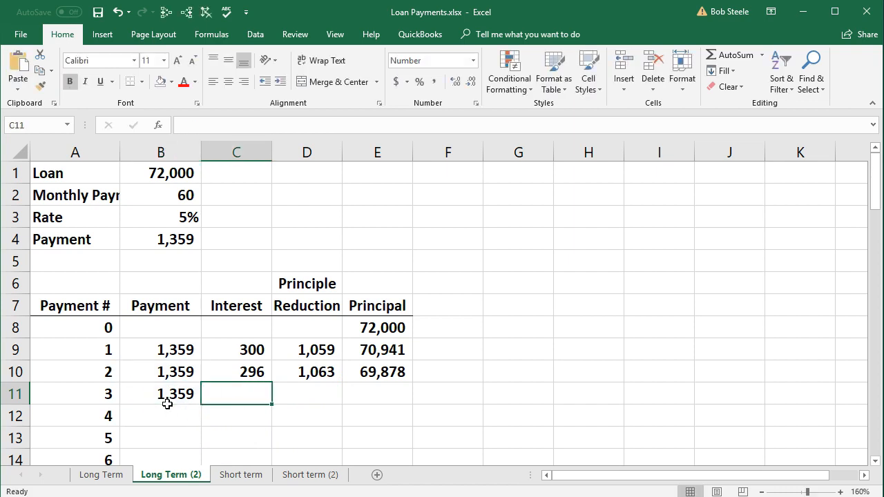
# Calculate the interest for payment 3 in C11 from the previous principal and the rate with =E10*B3/12
pyautogui.write('=')
pyautogui.click(376, 370)
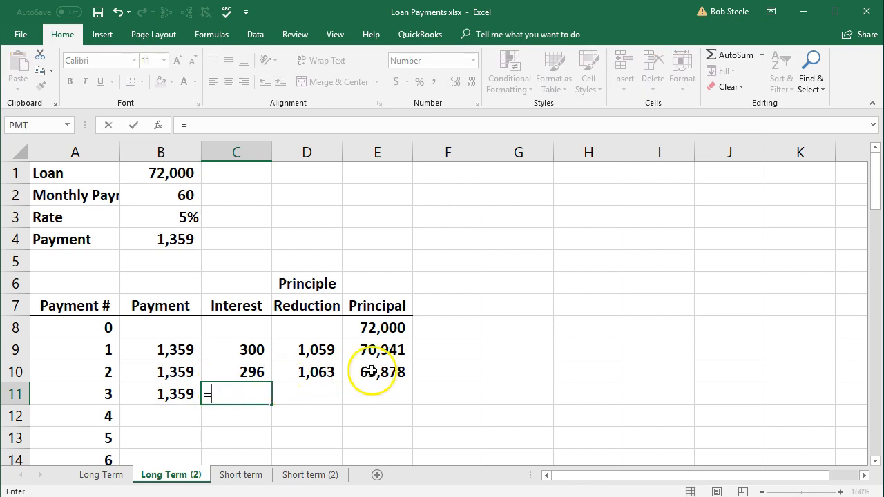
pyautogui.write('*')
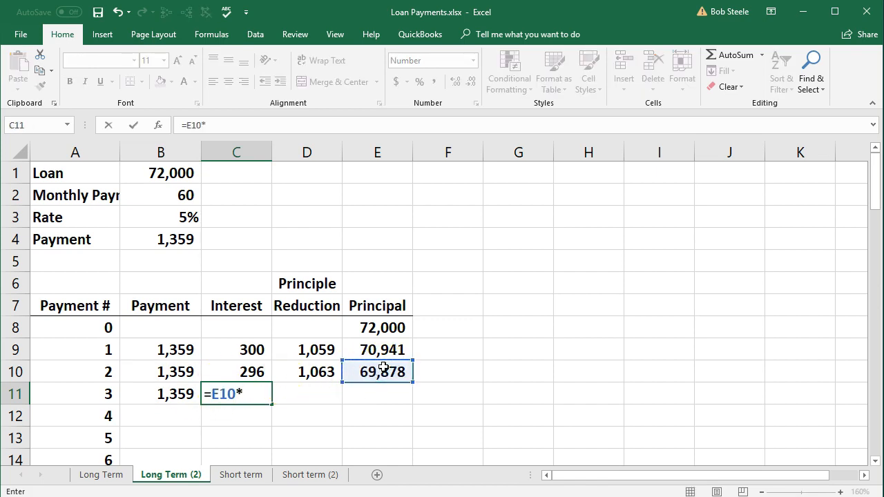
pyautogui.click(183, 220)
pyautogui.write('/12')
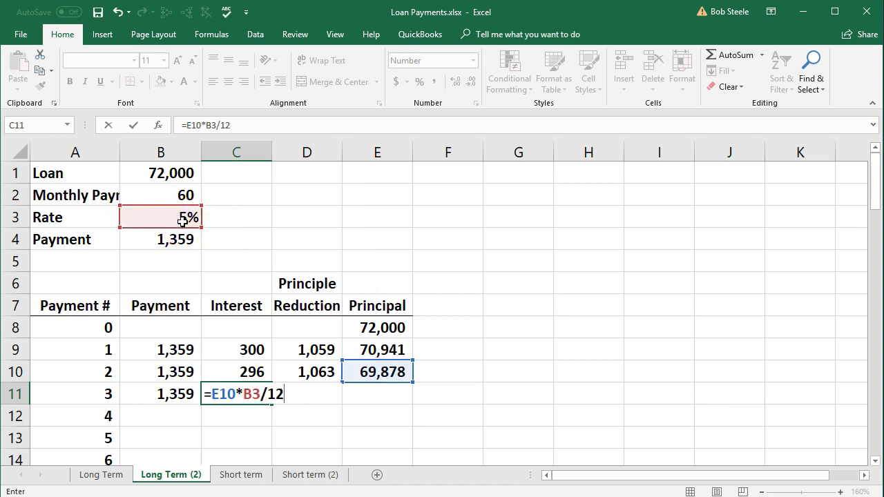
pyautogui.press('Return')
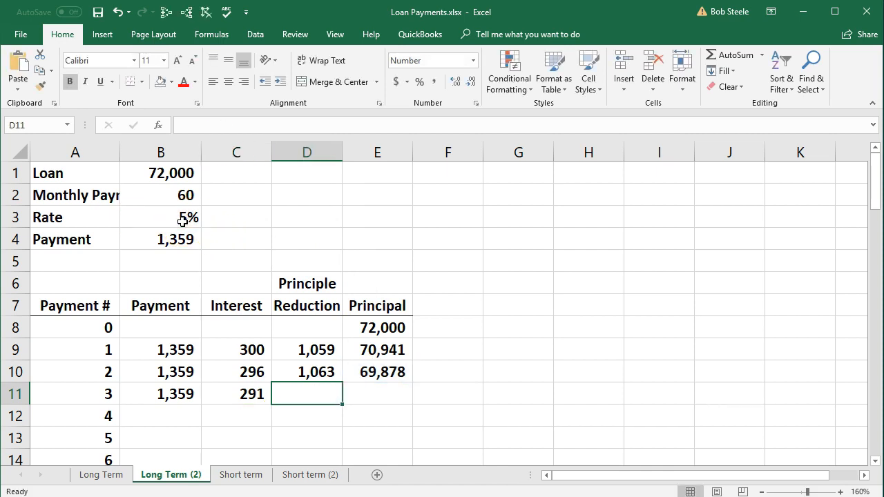
# Calculate the principal reduction for payment 3 in D11 by subtracting the interest from the payment with =B11-C11
pyautogui.write('=')
pyautogui.press('Left')
pyautogui.press('Left')
pyautogui.write('-')
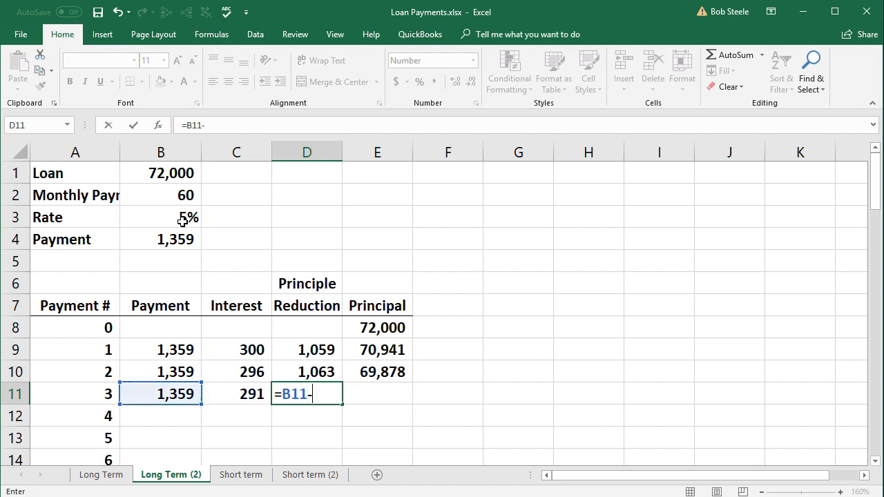
pyautogui.press('Left')
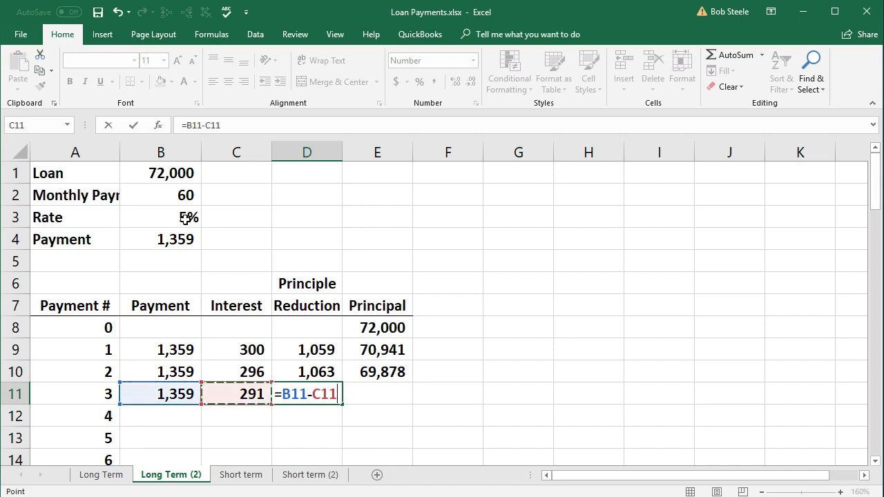
pyautogui.press('Return')
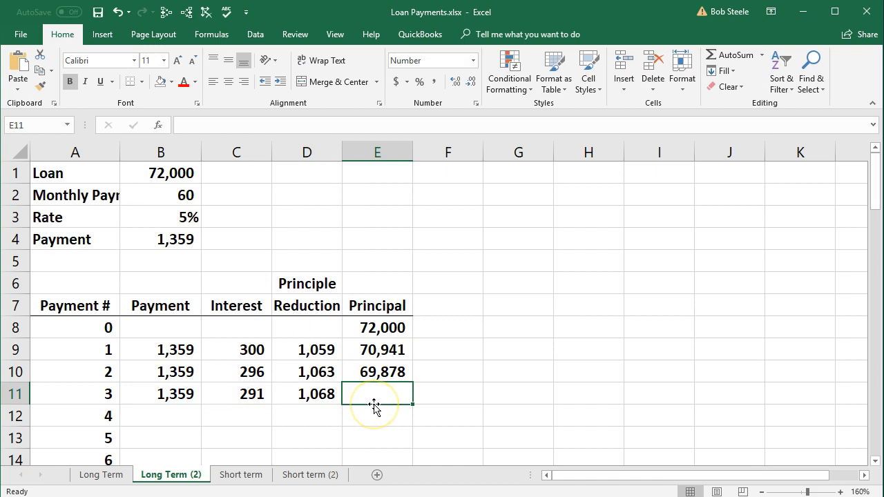
# Calculate the remaining principal after payment 3 in E11 with =E10-D11
pyautogui.write('=')
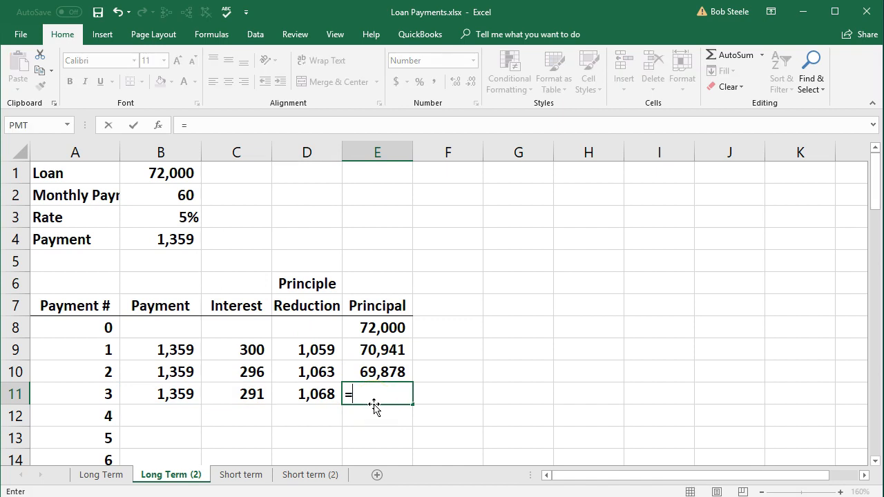
pyautogui.click(380, 364)
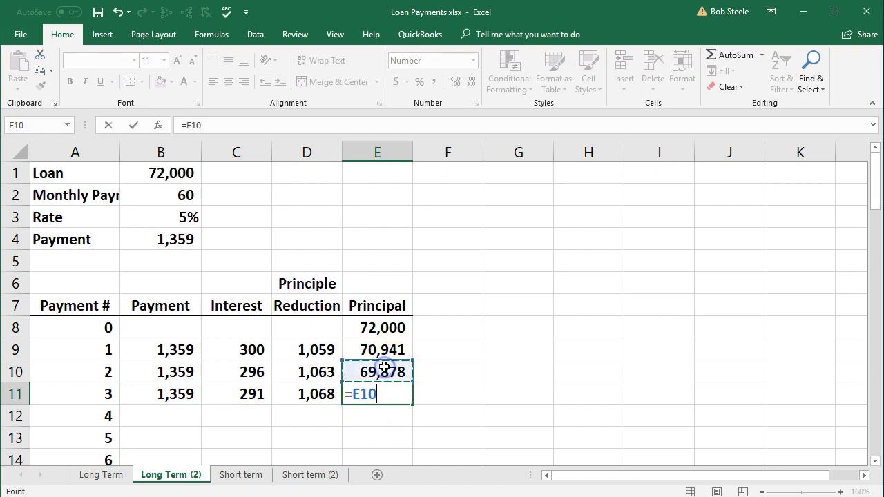
pyautogui.write('-')
pyautogui.click(322, 395)
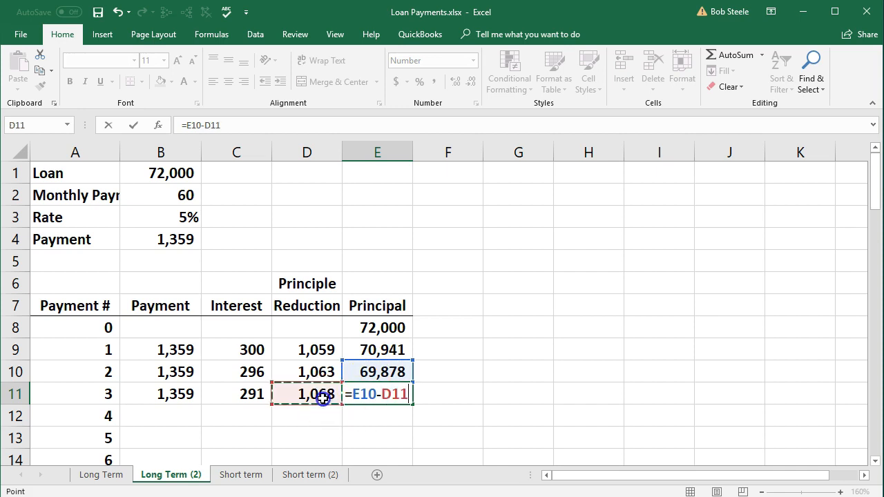
pyautogui.press('Return')
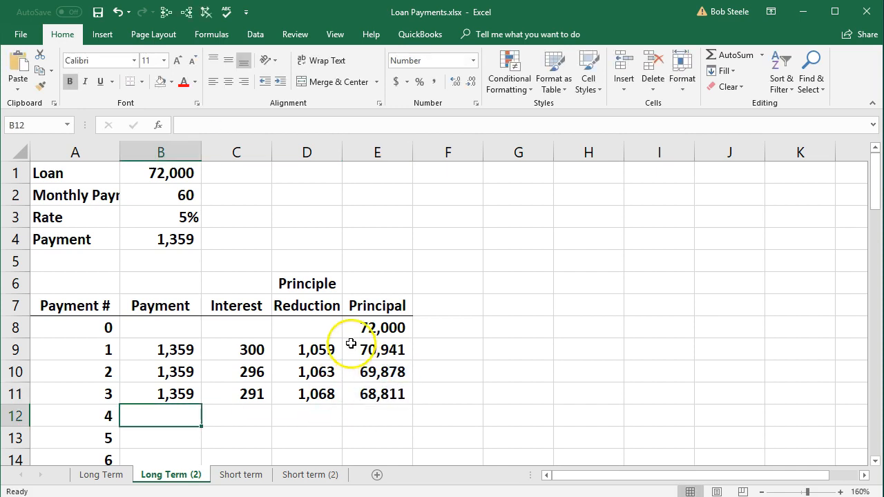
# Correct the spelling of the heading in D6 to Principal
pyautogui.click(326, 285)
pyautogui.press('F2')
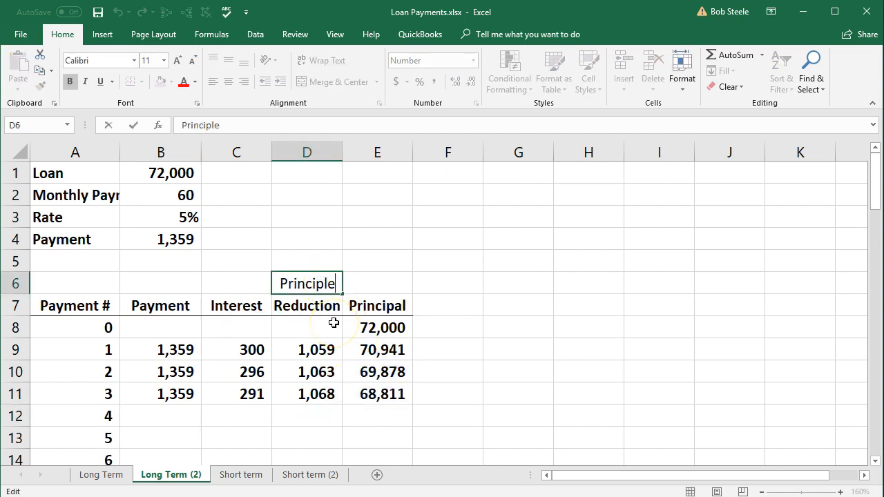
pyautogui.press('BackSpace')
pyautogui.press('BackSpace')
pyautogui.write('a;')
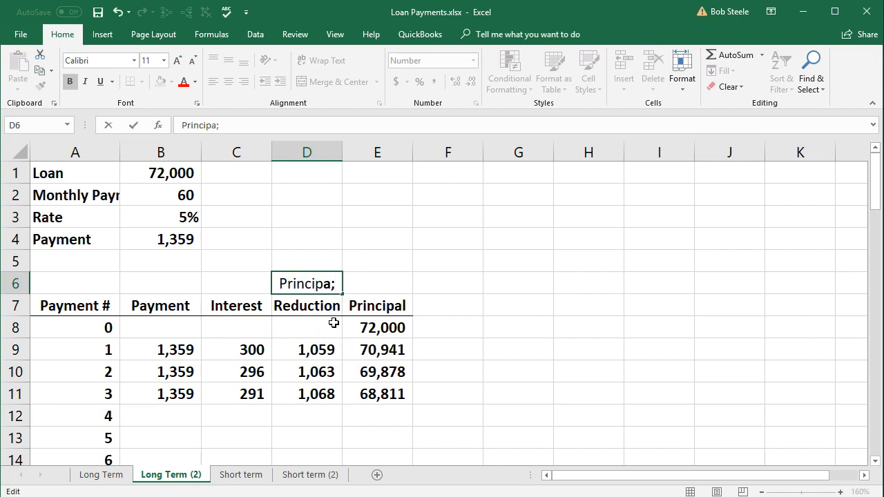
pyautogui.press('BackSpace')
pyautogui.write('l')
pyautogui.press('Return')
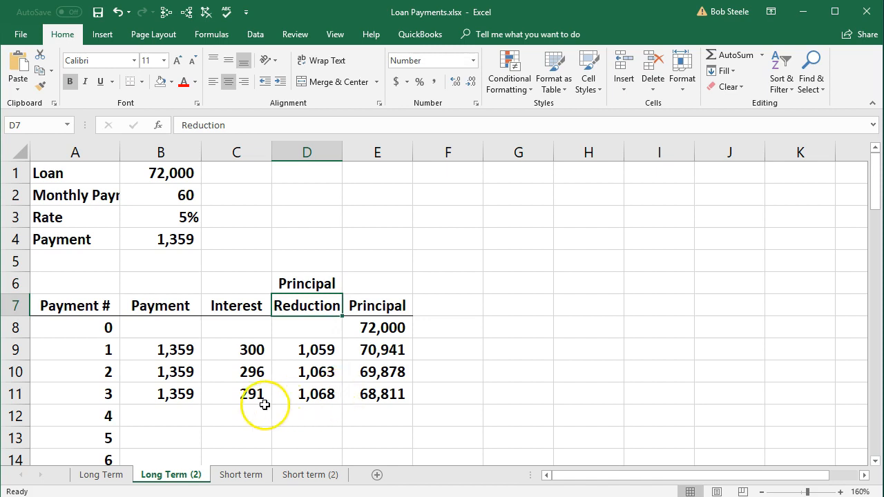
# Try to fill the payment 3 formulas in B11:E11 down one row for payment 4
pyautogui.click(187, 397)
pyautogui.moveTo(186, 397); pyautogui.dragTo(361, 395)
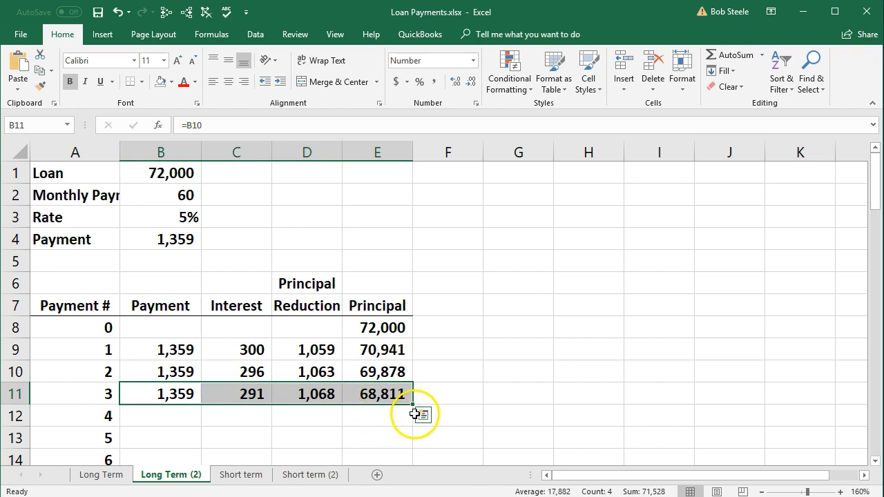
pyautogui.moveTo(413, 406); pyautogui.dragTo(413, 417)
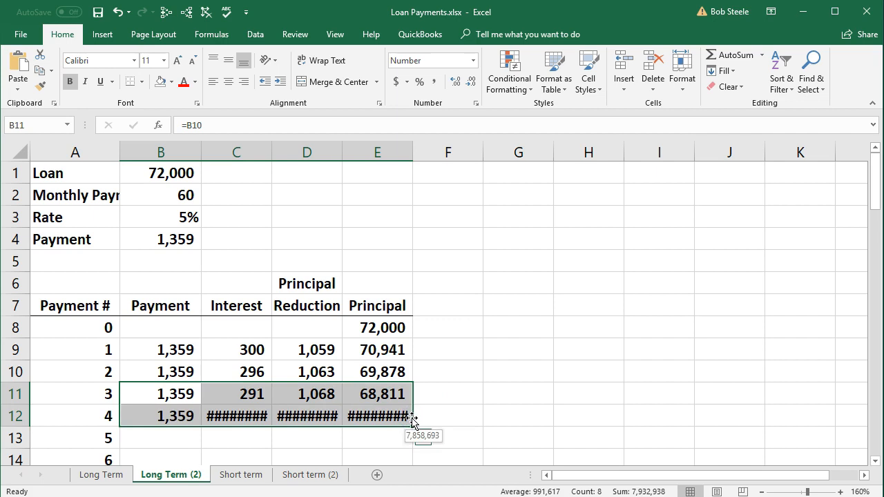
# Compare the cell references in the interest formulas of C12 and C11
pyautogui.click(241, 415)
pyautogui.doubleClick(242, 416)
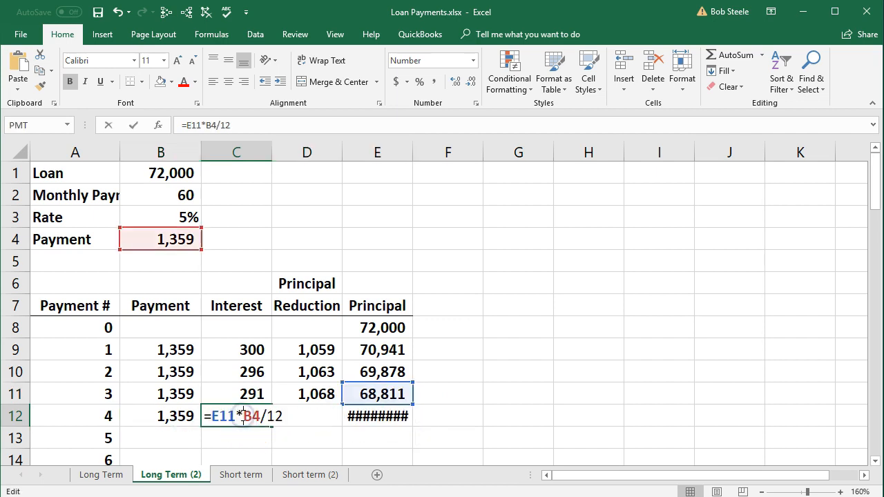
pyautogui.press('Return')
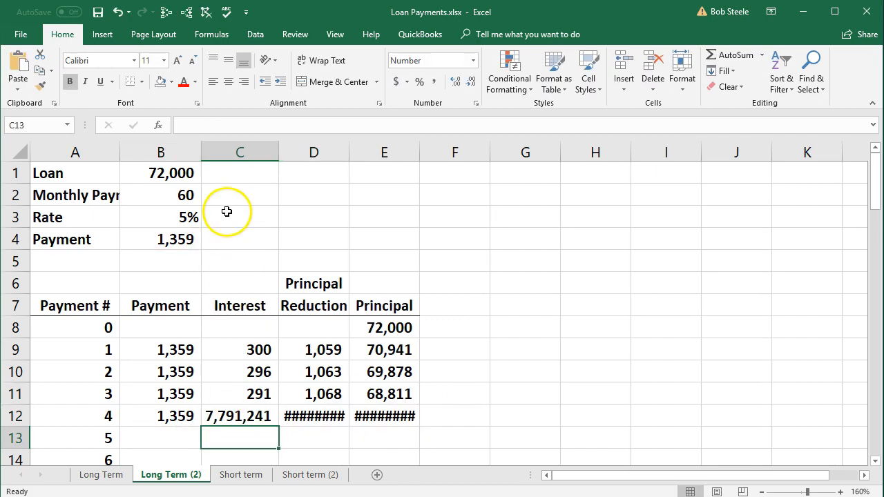
pyautogui.doubleClick(247, 416)
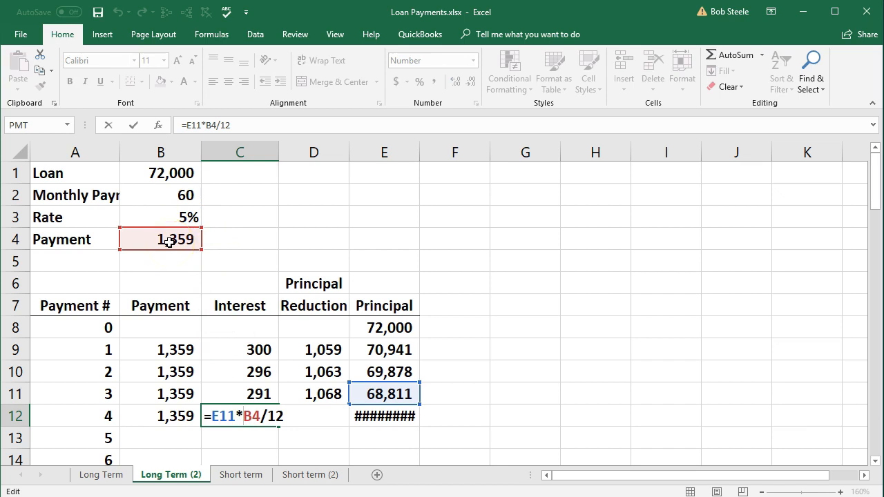
pyautogui.press('Return')
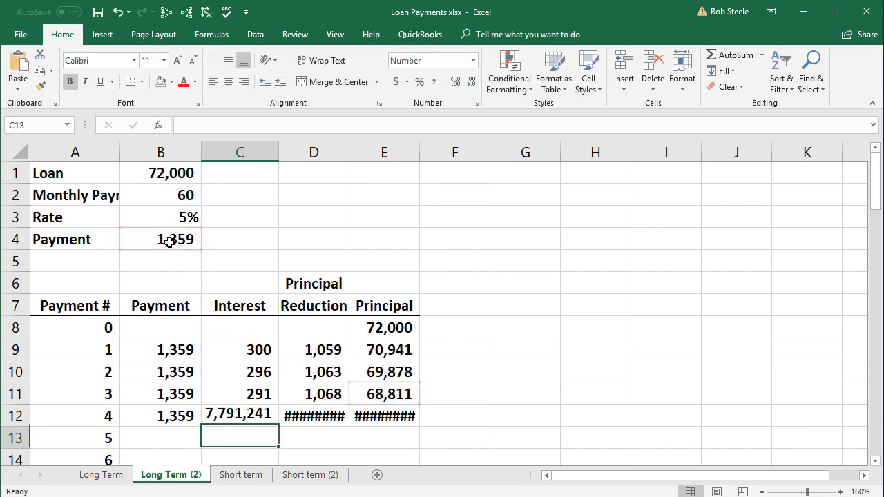
pyautogui.doubleClick(237, 395)
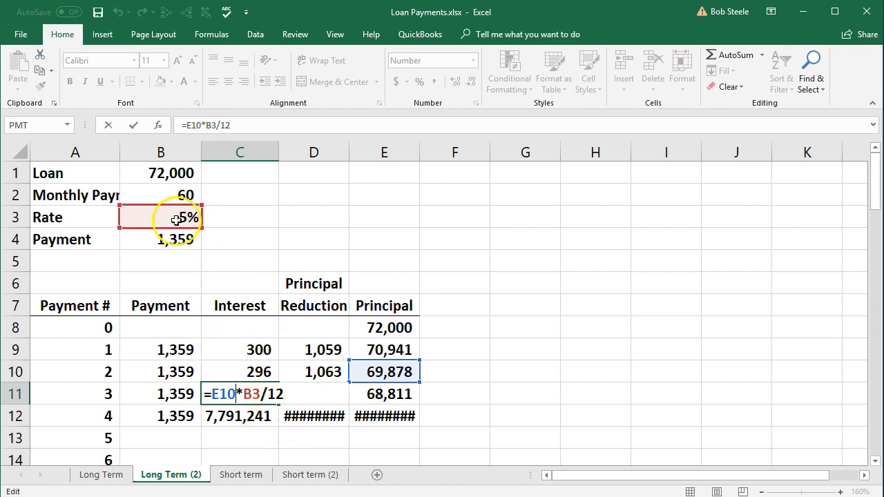
pyautogui.press('Return')
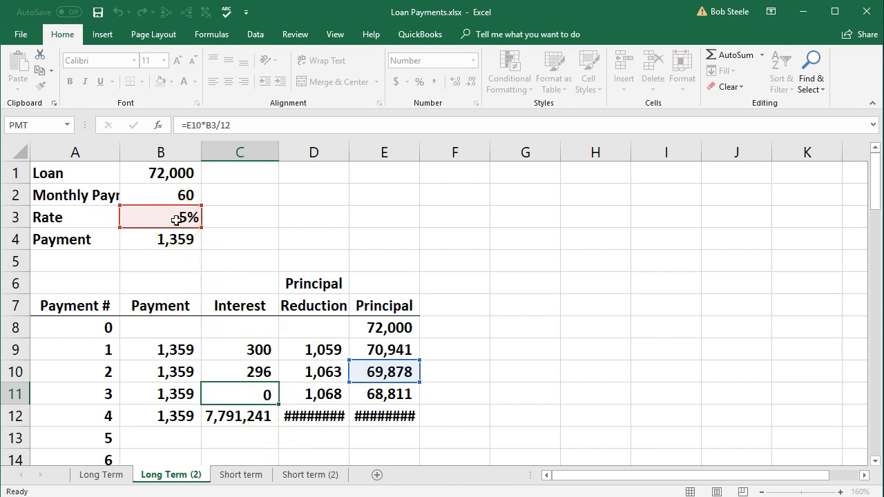
# Clear the copied payment 4 formulas from B12:E12
pyautogui.moveTo(181, 417); pyautogui.dragTo(364, 414)
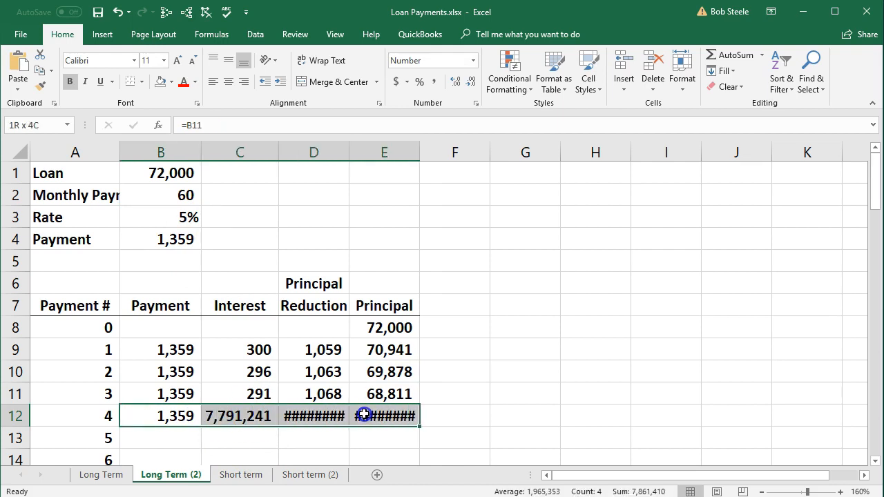
pyautogui.press('Delete')
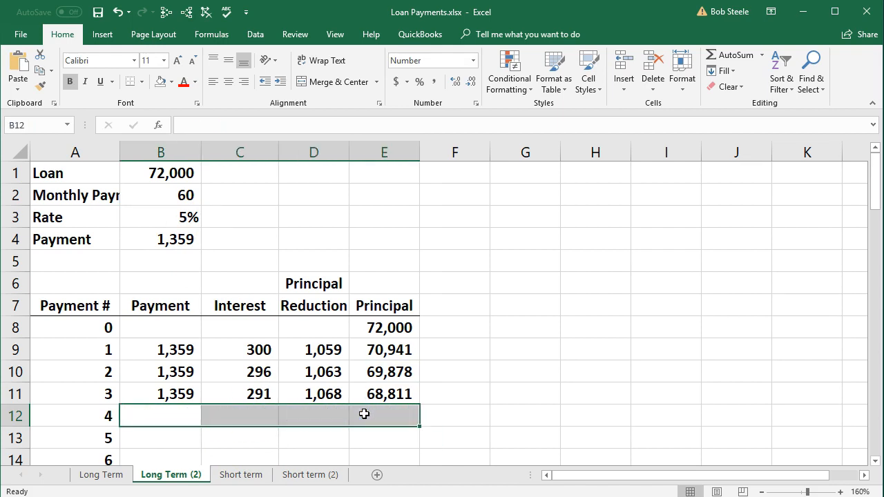
# Make the rate reference absolute in the payment 3 interest formula, so C11 reads =E10*$B$3/12
pyautogui.doubleClick(253, 391)
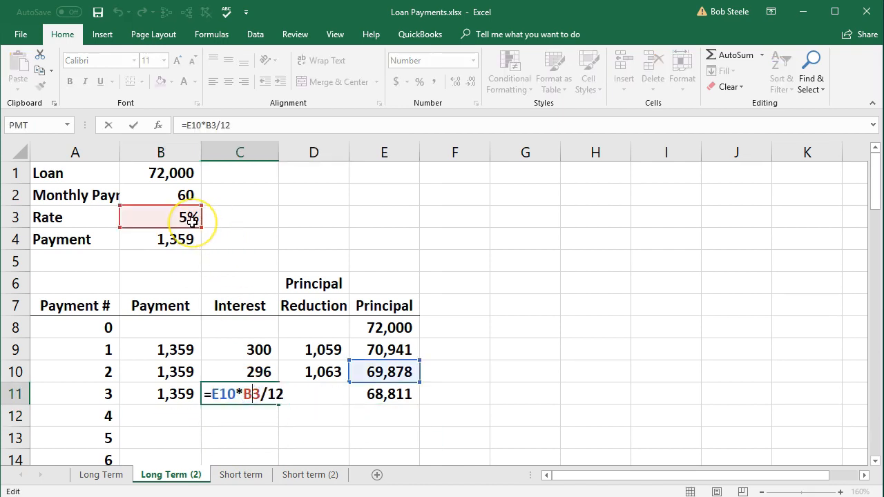
pyautogui.click(249, 399)
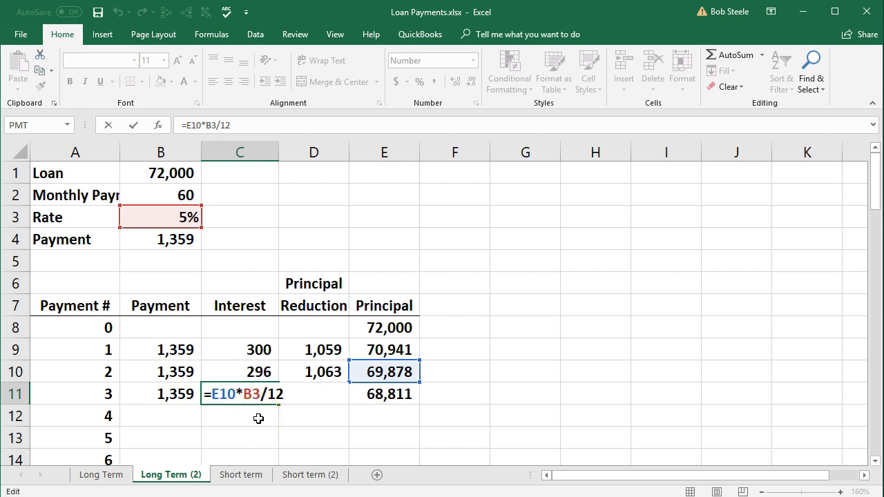
pyautogui.press('F4')
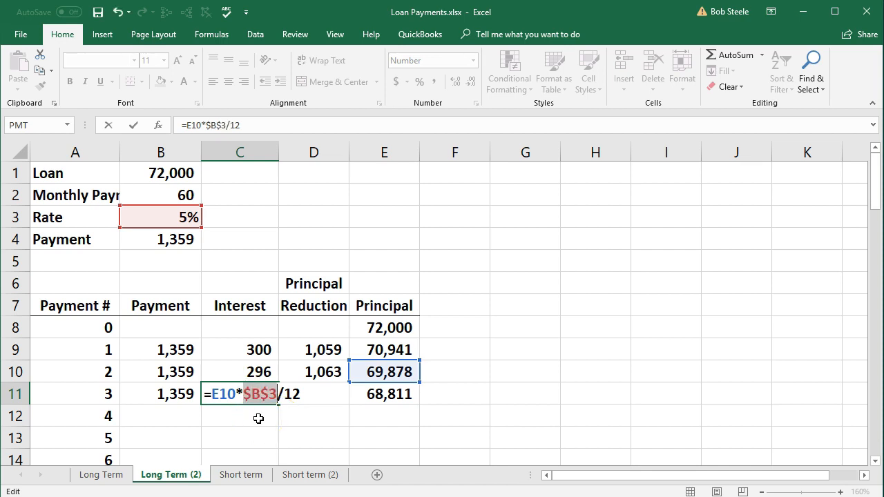
pyautogui.press('Left')
pyautogui.press('Left')
pyautogui.press('Left')
pyautogui.click(270, 394)
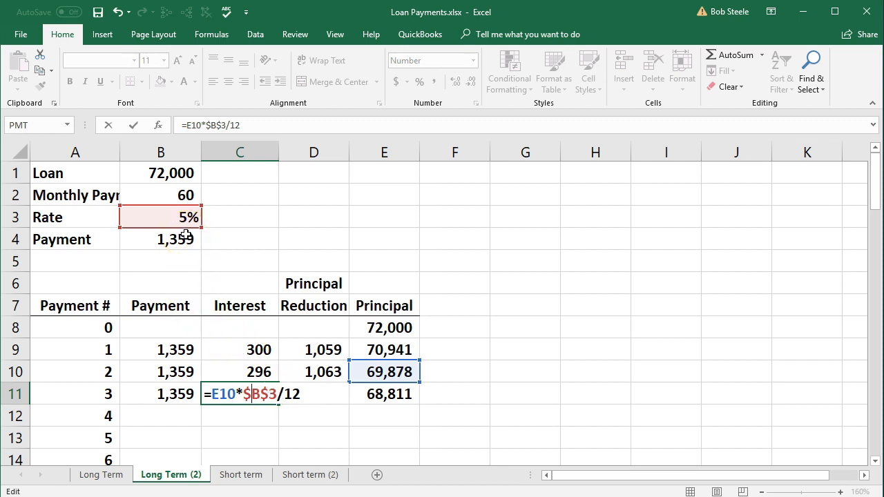
pyautogui.press('Return')
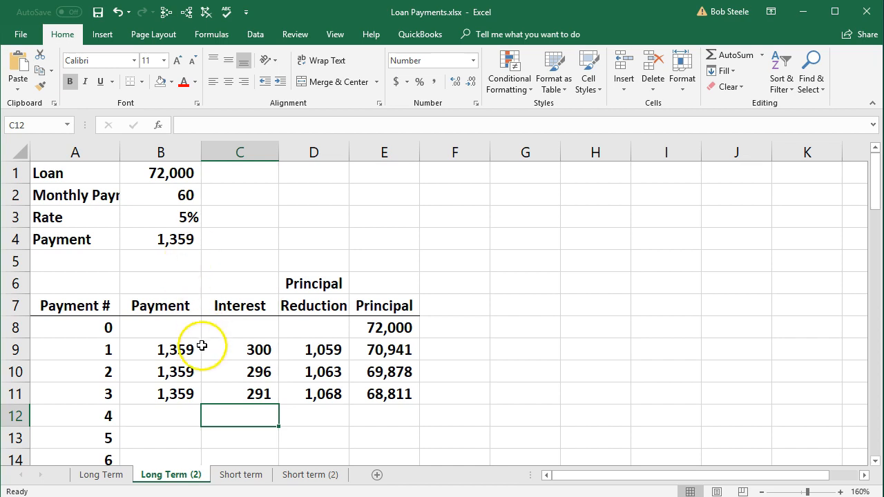
# Fill the formulas in B11:E11 down to row 12 for payment 4 and check the copied formulas in C12, D12 and E12
pyautogui.moveTo(177, 393); pyautogui.dragTo(417, 417)
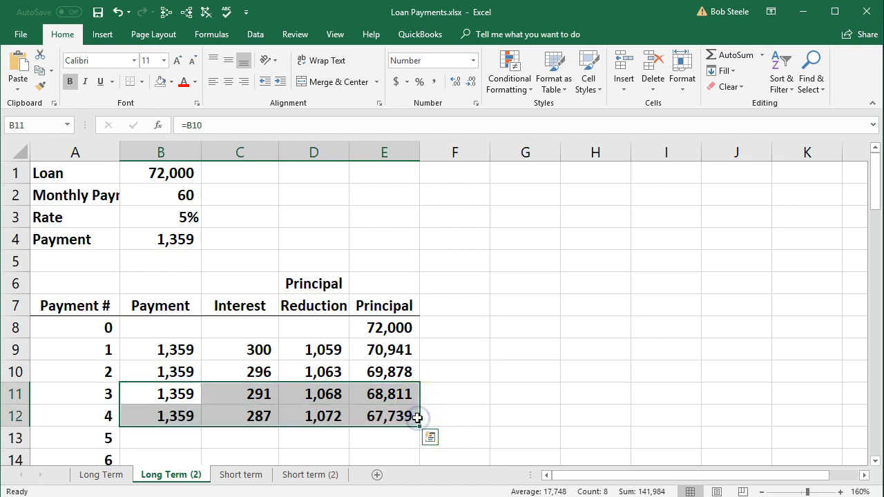
pyautogui.click(252, 414)
pyautogui.doubleClick(254, 414)
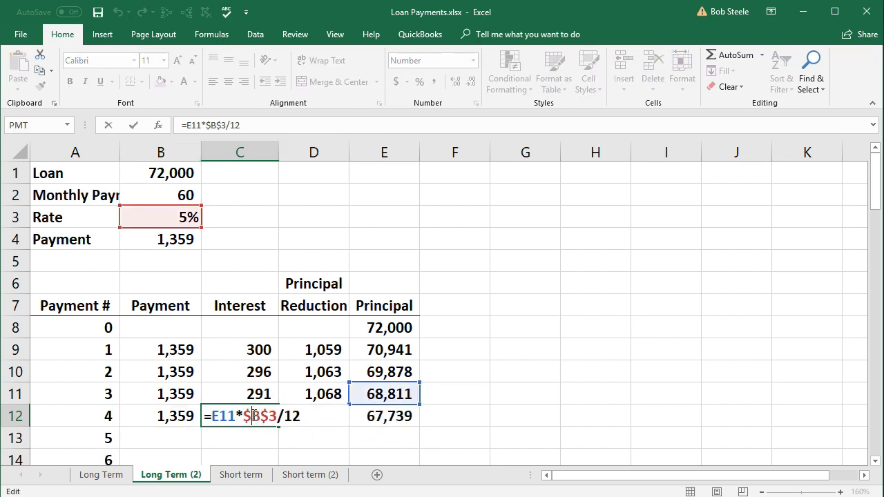
pyautogui.press('Return')
pyautogui.click(295, 415)
pyautogui.doubleClick(302, 416)
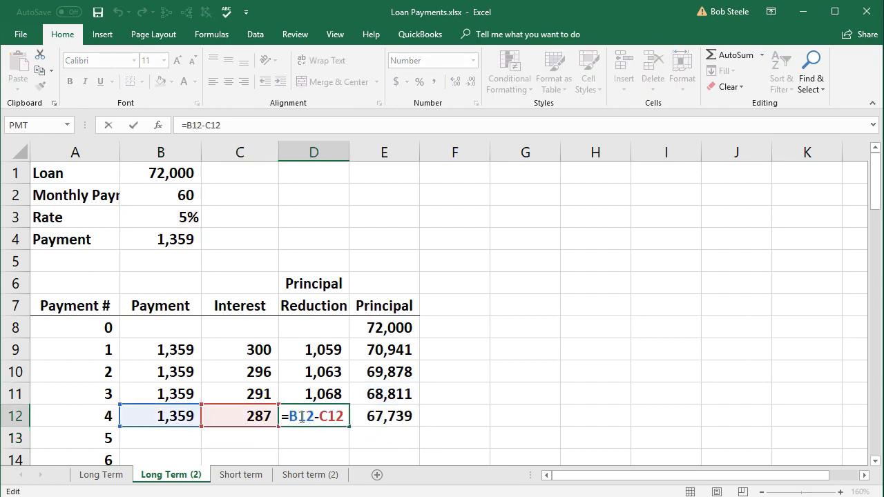
pyautogui.press('Return')
pyautogui.doubleClick(379, 416)
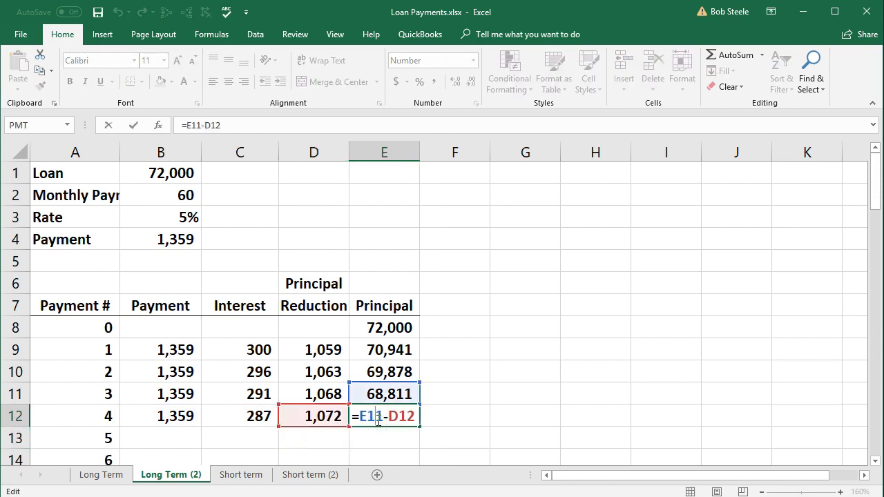
pyautogui.press('Return')
# Fill the payment 4 formulas in B12:E12 down through payment 60 in row 68
pyautogui.scroll(-1, 458, 402)
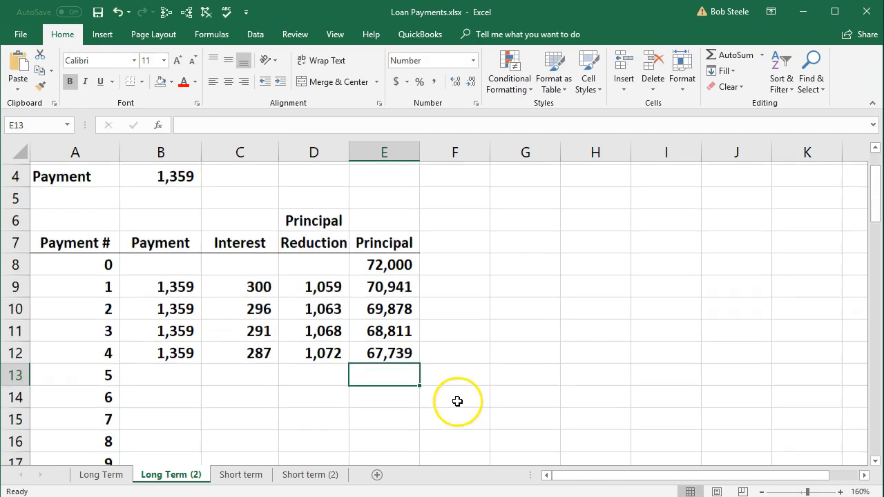
pyautogui.moveTo(185, 351); pyautogui.dragTo(375, 354)
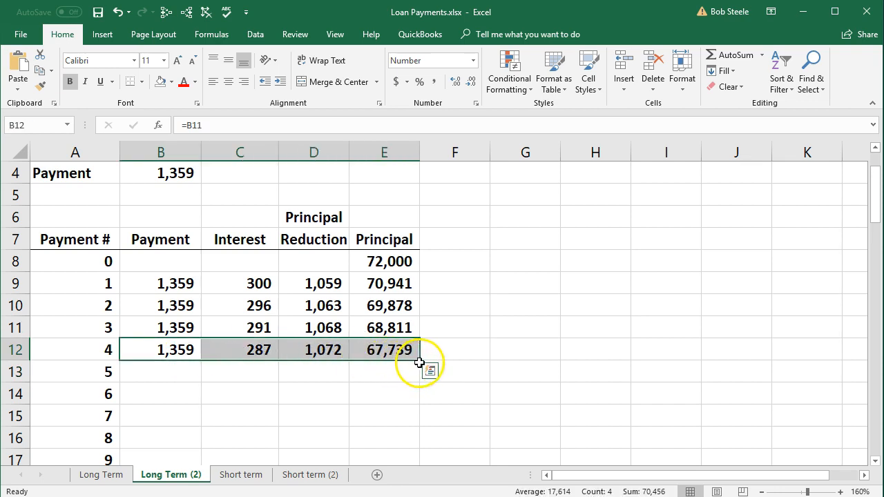
pyautogui.moveTo(419, 366); pyautogui.dragTo(401, 410)
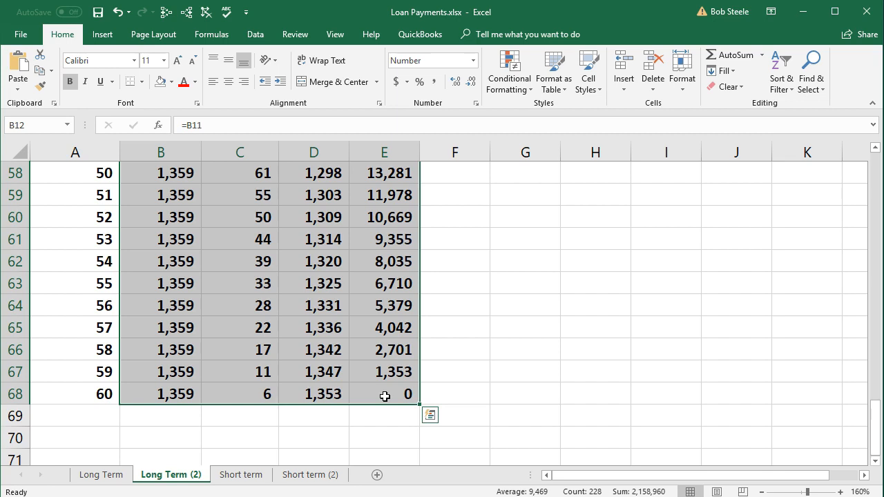
# Review the final principal in E68 and the payment, interest and principal reduction cells of the first payments
pyautogui.click(385, 396)
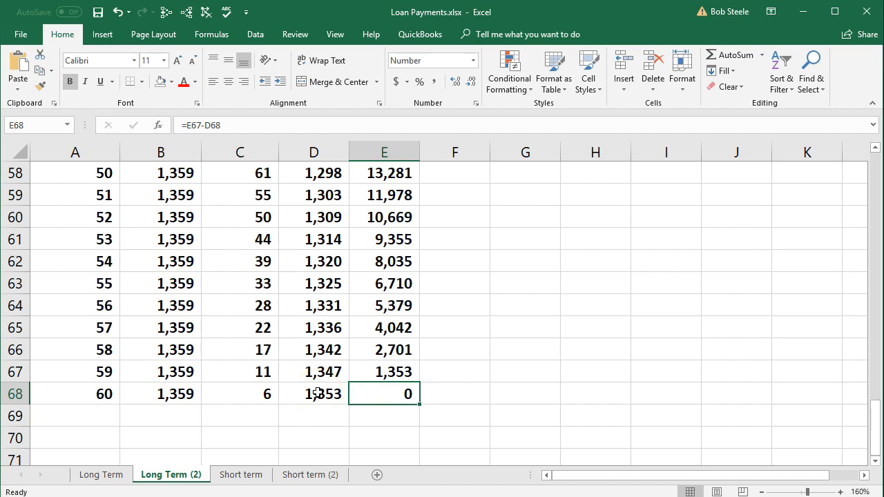
pyautogui.scroll(10, 316, 394)
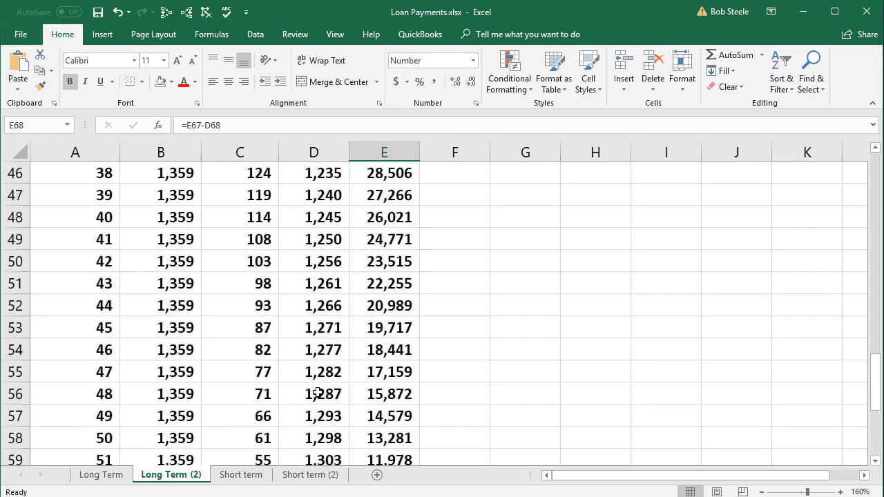
pyautogui.scroll(8, 317, 393)
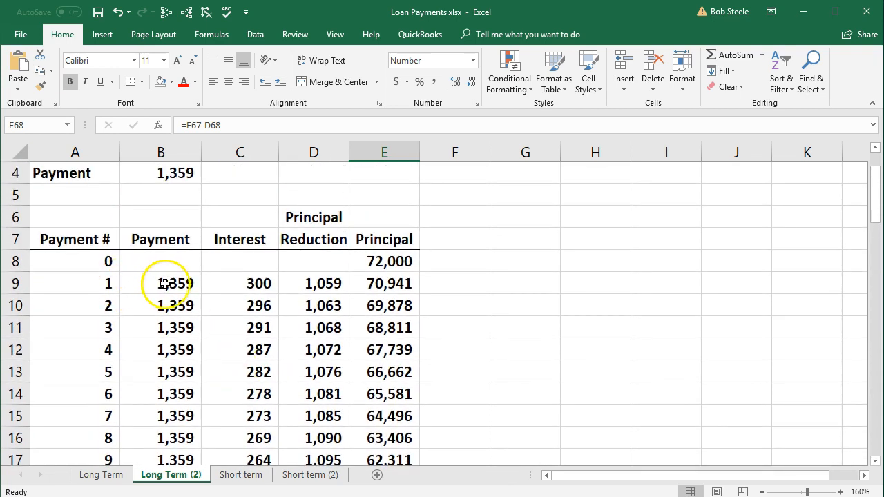
pyautogui.click(163, 281)
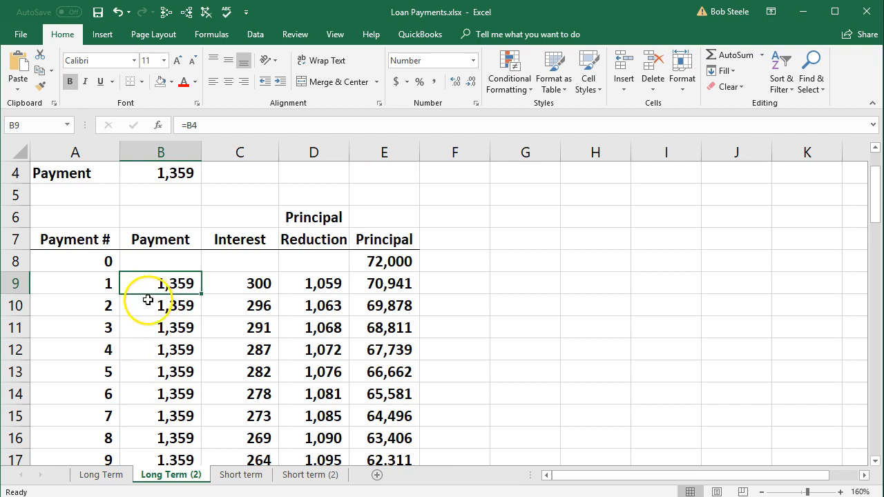
pyautogui.click(148, 305)
pyautogui.click(151, 328)
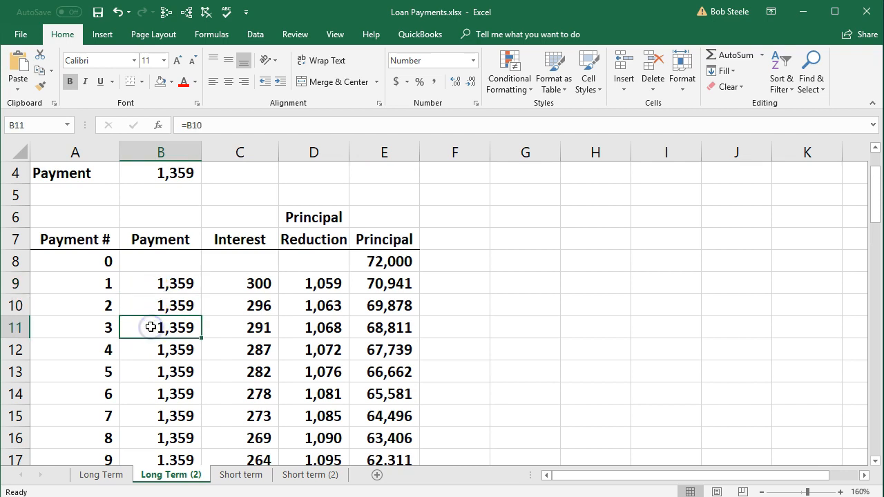
pyautogui.click(228, 283)
pyautogui.click(220, 303)
pyautogui.click(288, 281)
pyautogui.click(292, 303)
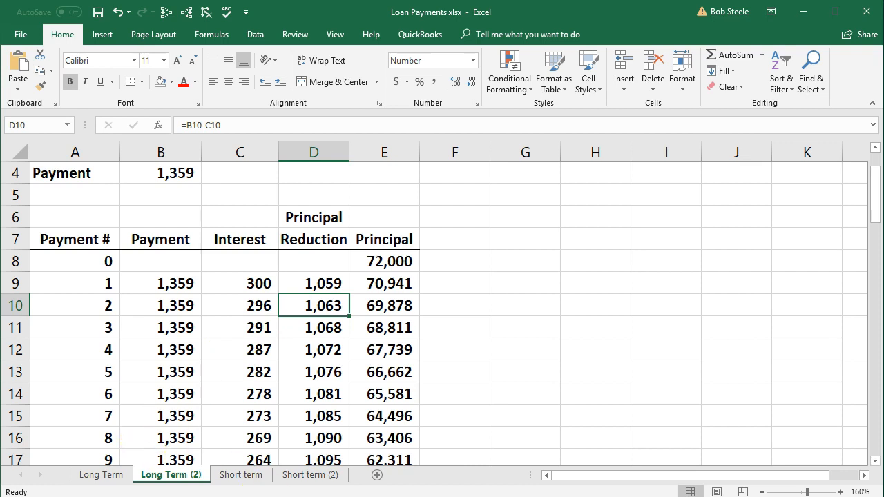
# Switch to QuickBooks and close the Transactions by Account report to return to the Balance Sheet
pyautogui.click(526, 495)
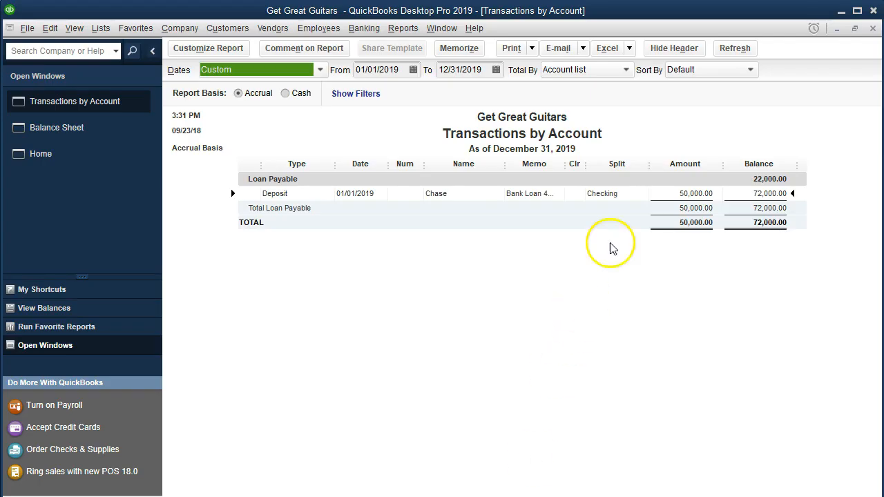
pyautogui.click(873, 28)
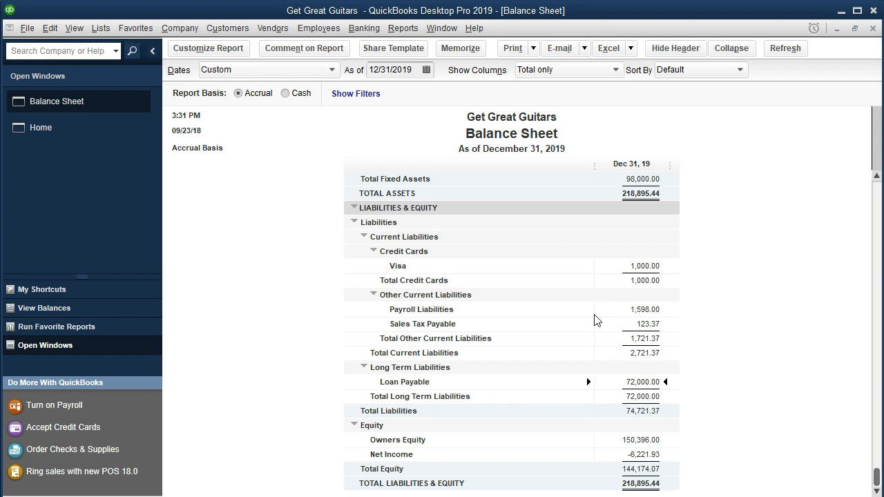
# Switch back to the Excel loan schedule and review the payment amounts for payments 1 to 3 in B9:B11
pyautogui.click(358, 496)
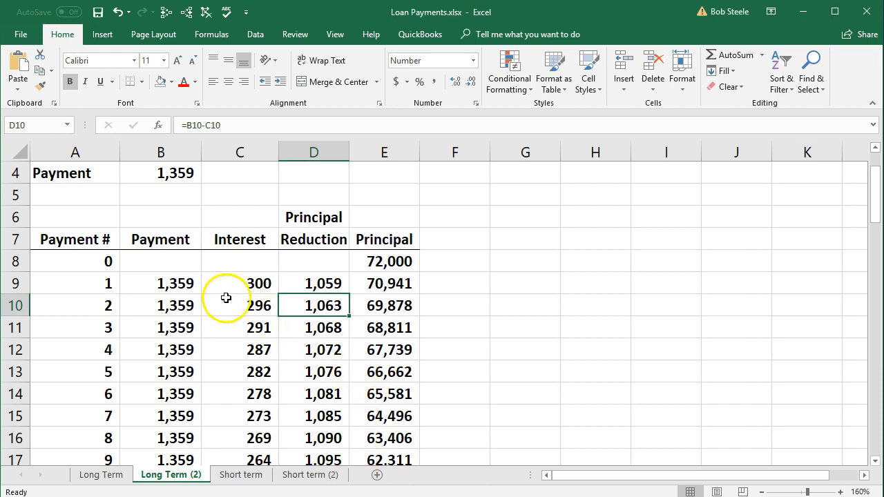
pyautogui.click(179, 285)
pyautogui.click(177, 306)
pyautogui.click(175, 327)
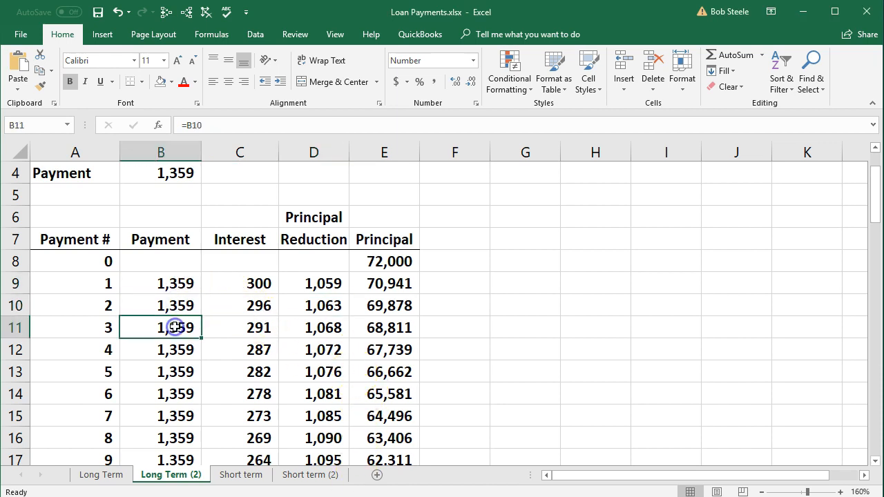
# Check payment 1 in B9, then switch to QuickBooks and open the register for the Checking account
pyautogui.click(199, 290)
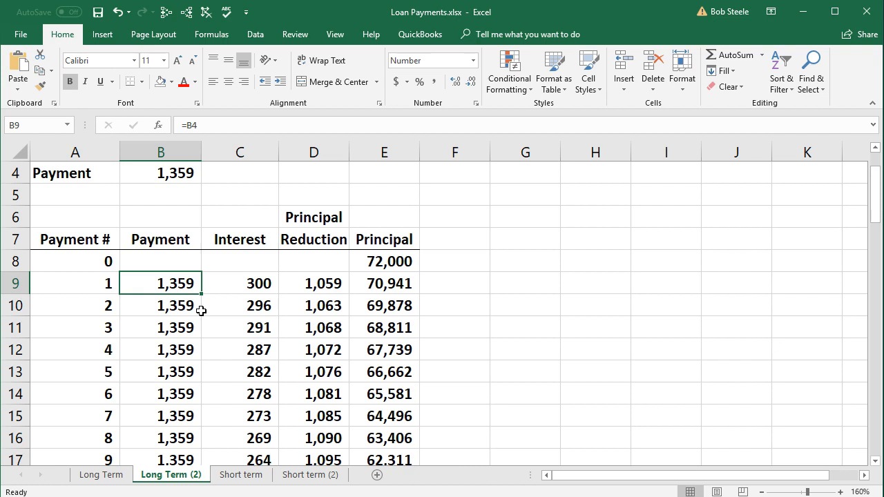
pyautogui.click(803, 11)
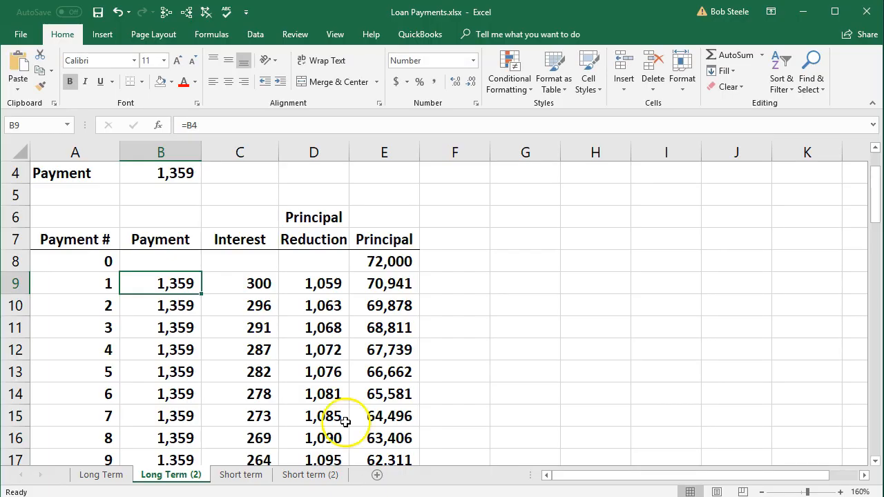
pyautogui.click(801, 11)
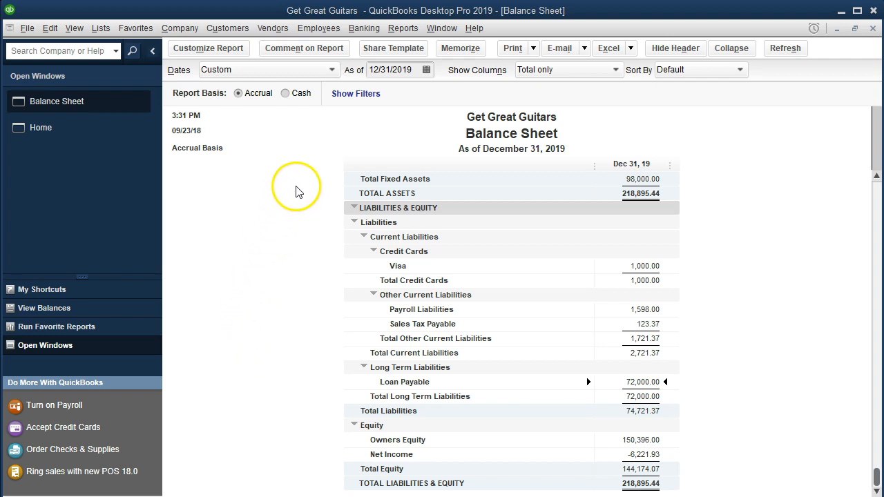
pyautogui.click(365, 31)
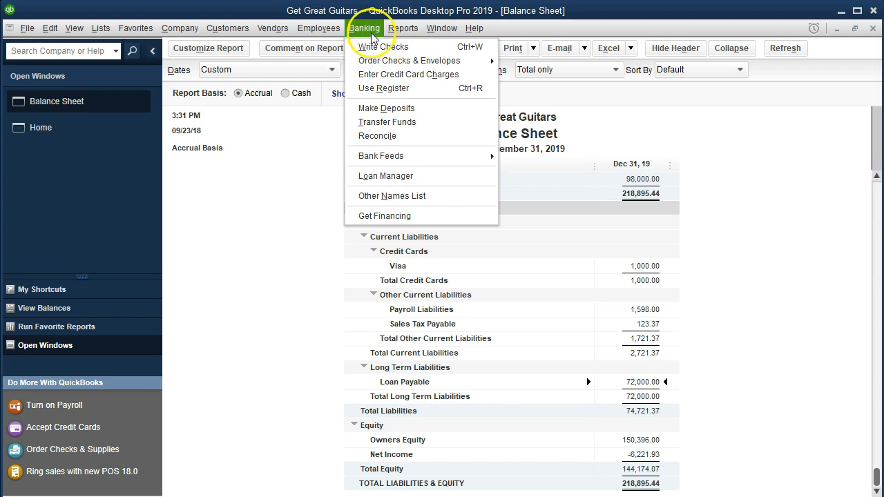
pyautogui.click(430, 94)
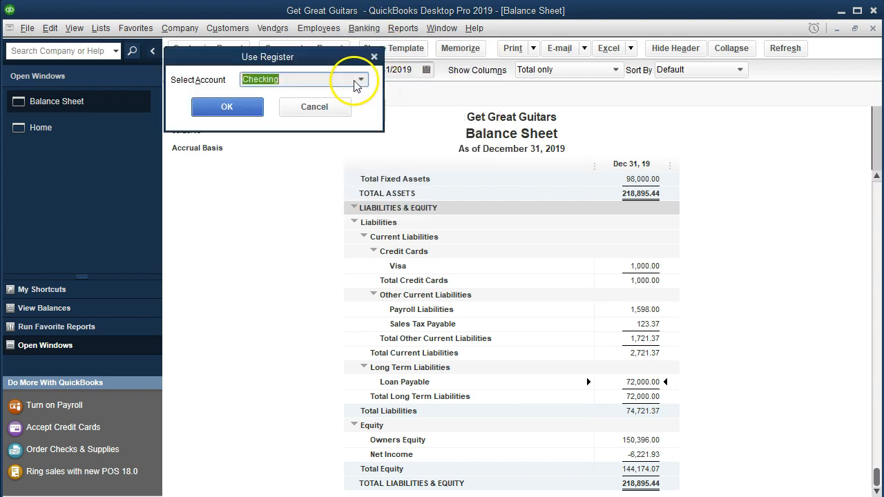
pyautogui.click(239, 107)
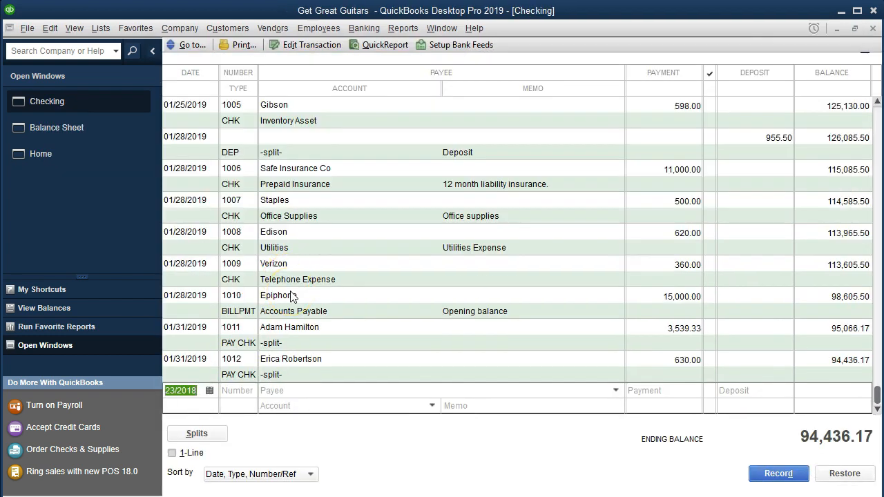
# Start a new register entry dated 02/01/2021 with check number 1013 and payee Chase
pyautogui.write('020121')
pyautogui.press('Tab')
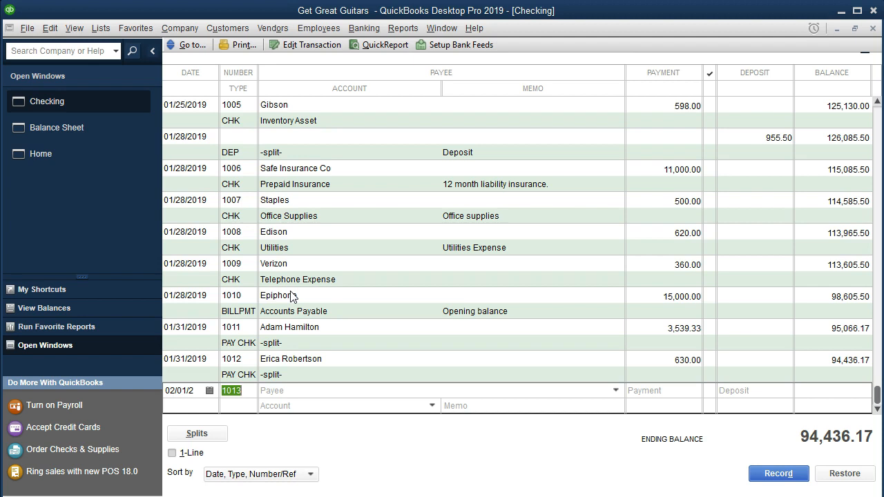
pyautogui.press('Tab')
pyautogui.write('C')
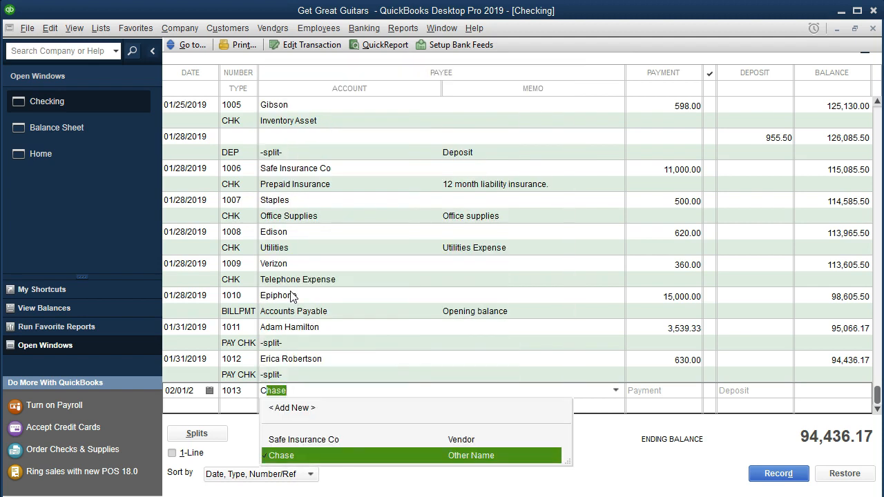
pyautogui.press('Tab')
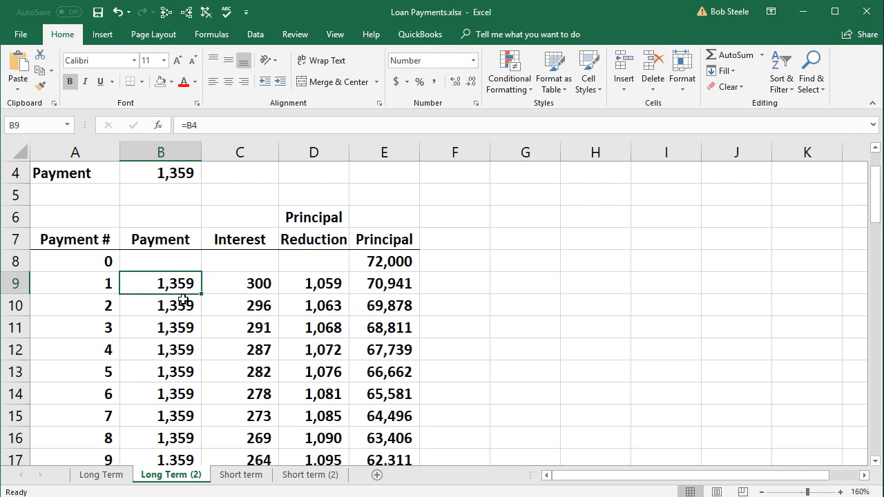
# Set the Chase check's payment to 1,359.00 and open its split lines
pyautogui.click(801, 12)
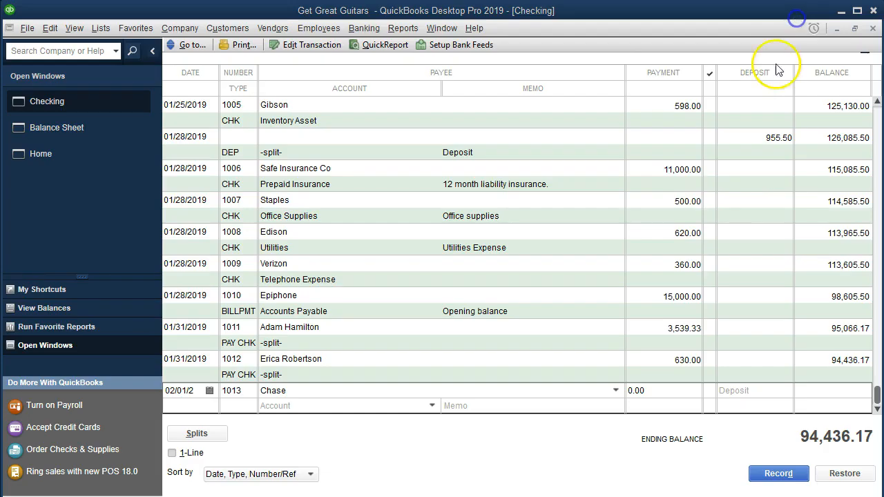
pyautogui.click(657, 391)
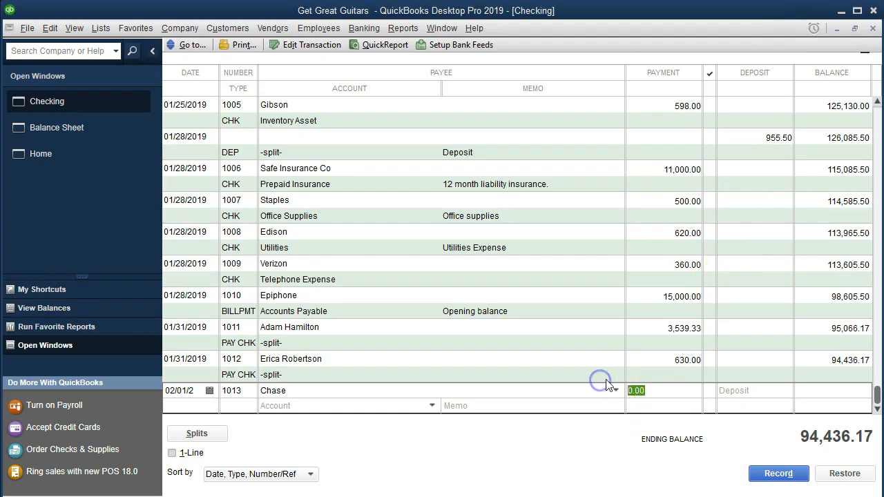
pyautogui.write('1359')
pyautogui.press('Tab')
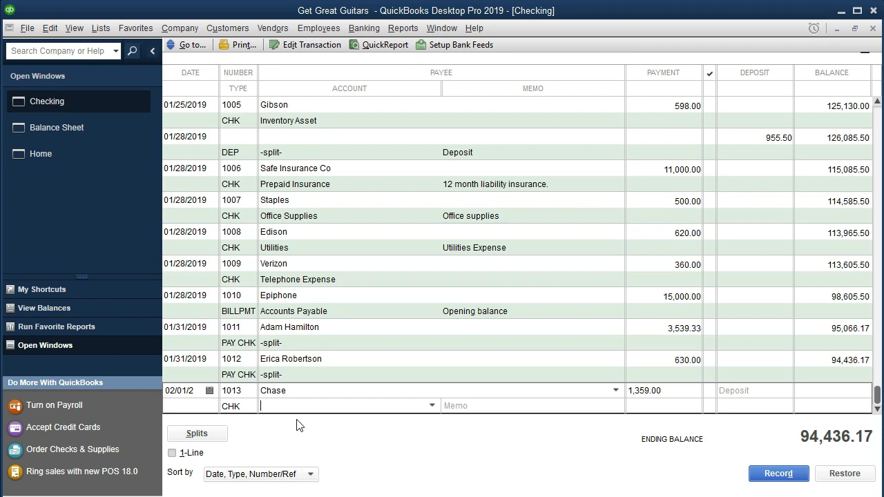
pyautogui.click(223, 440)
pyautogui.click(223, 440)
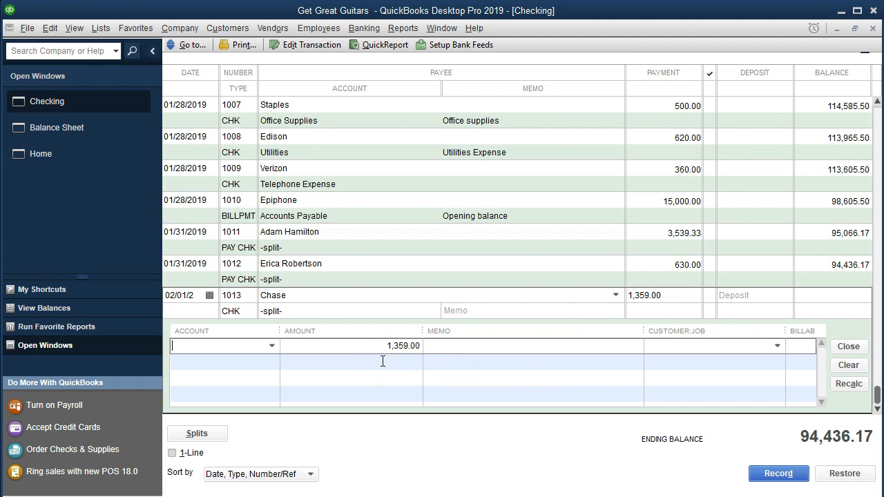
# Assign the first split line to Interest Expense with 300.00, taken from payment 1's interest in the Excel schedule
pyautogui.click(218, 348)
pyautogui.write('Interest Expense')
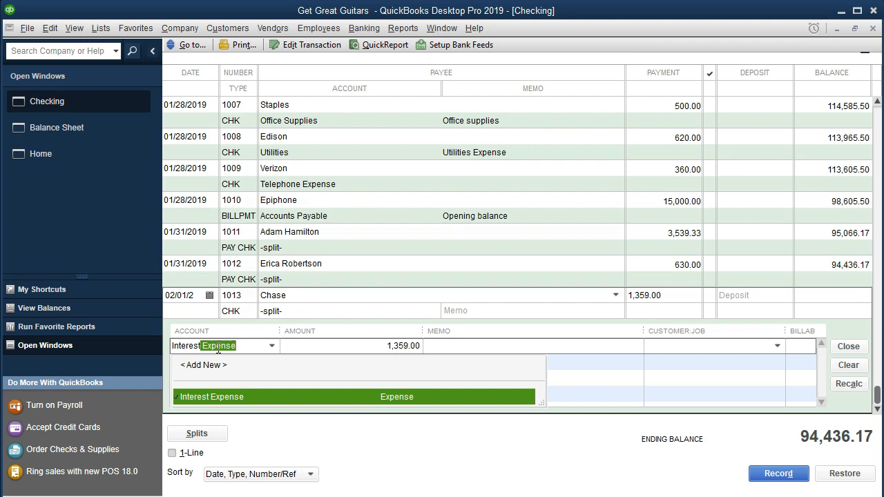
pyautogui.press('Tab')
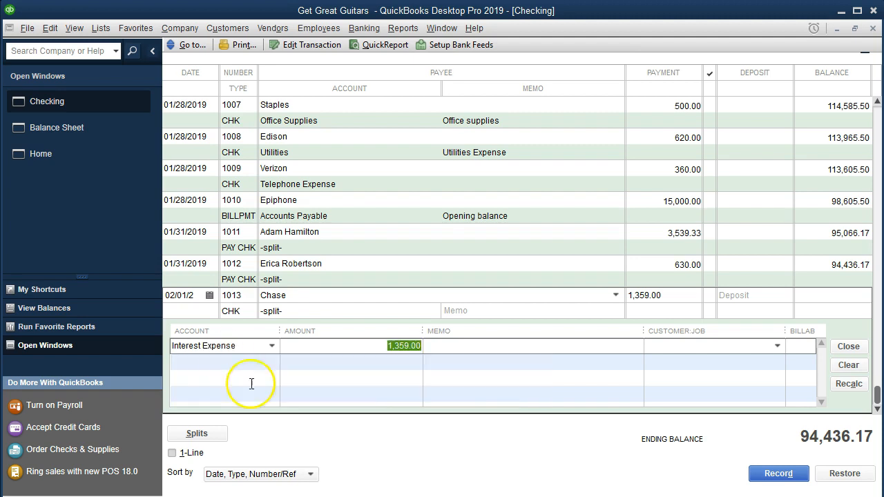
pyautogui.hotkey('alt', 'Tab')
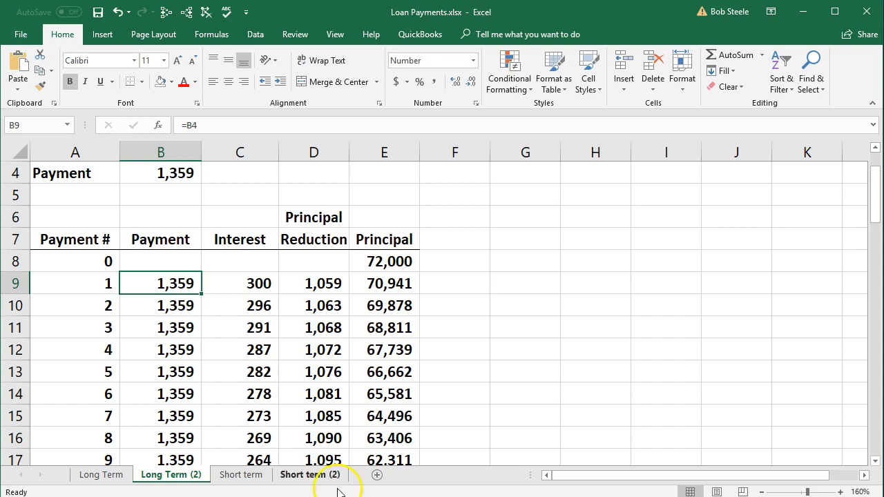
pyautogui.click(246, 283)
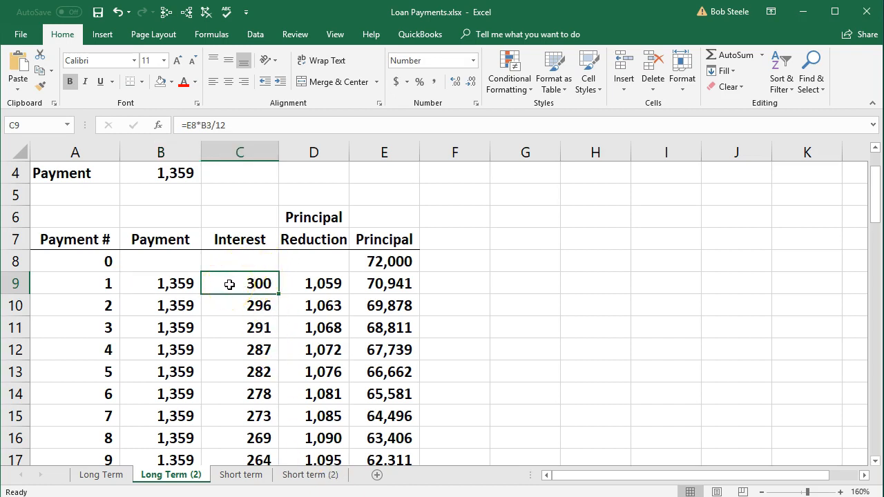
pyautogui.click(794, 14)
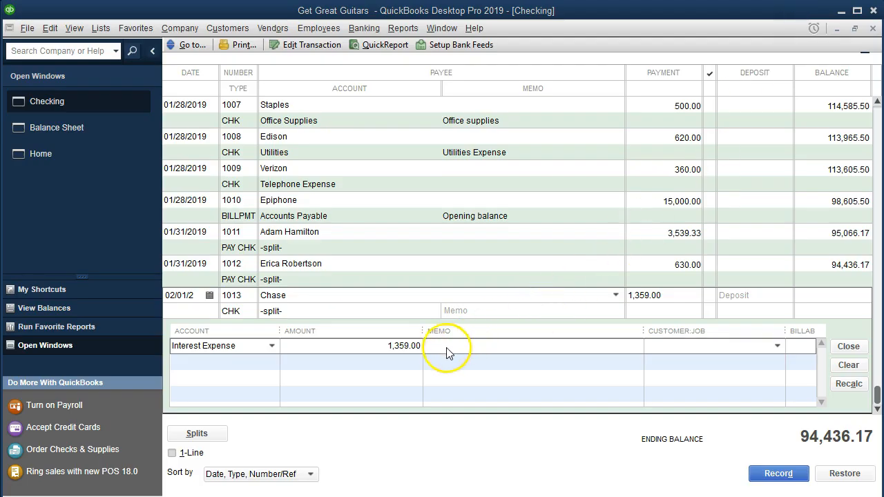
pyautogui.moveTo(323, 350); pyautogui.dragTo(460, 334)
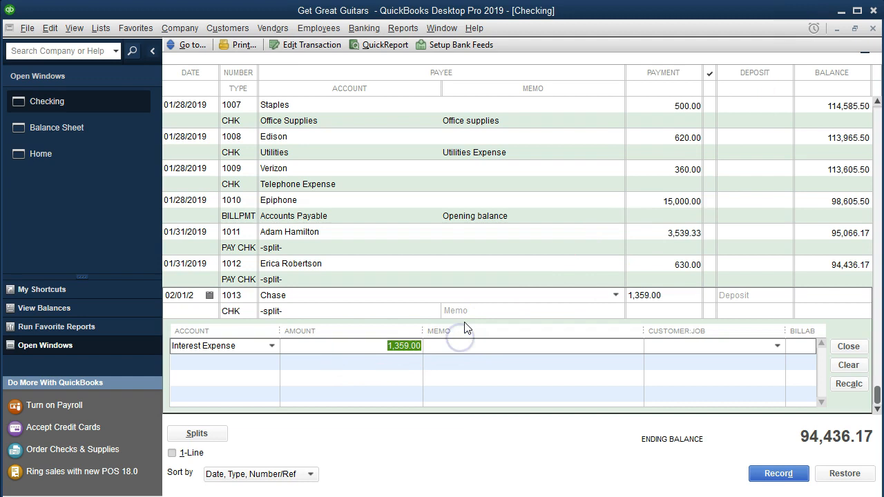
pyautogui.write('300')
pyautogui.press('Tab')
# Enter the memo "1st payment on note" for the check and copy it to the Interest Expense split line
pyautogui.click(462, 311)
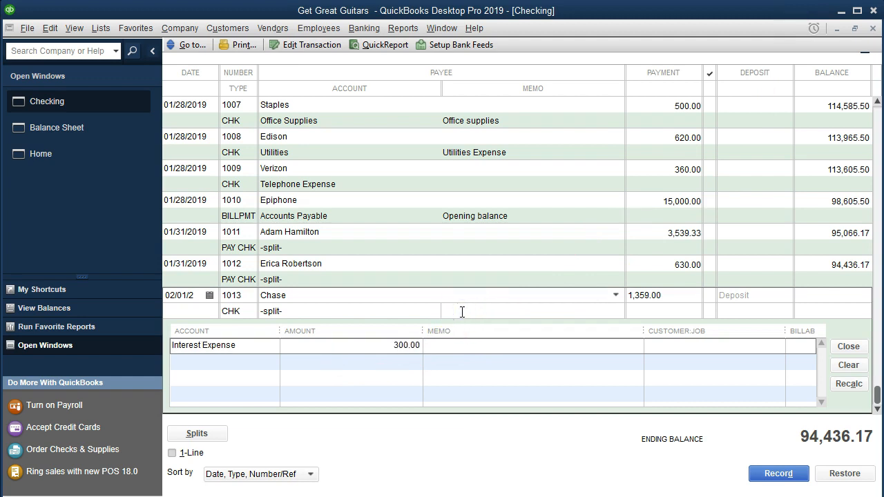
pyautogui.write('1st payment on note')
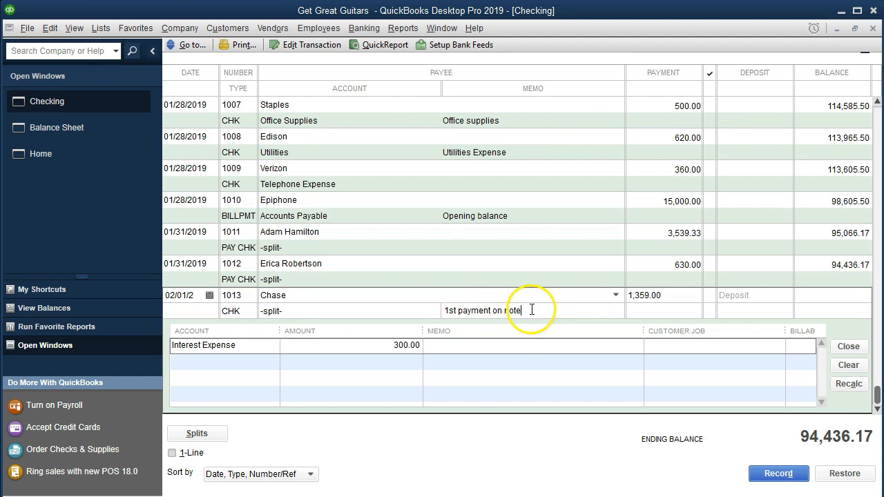
pyautogui.moveTo(524, 311); pyautogui.dragTo(420, 310)
pyautogui.hotkey('ctrl', 'c')
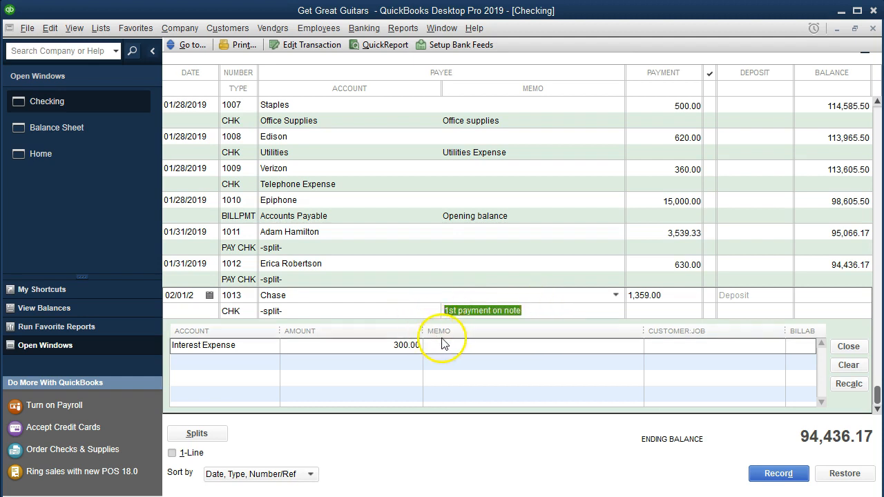
pyautogui.click(449, 341)
pyautogui.hotkey('ctrl', 'v')
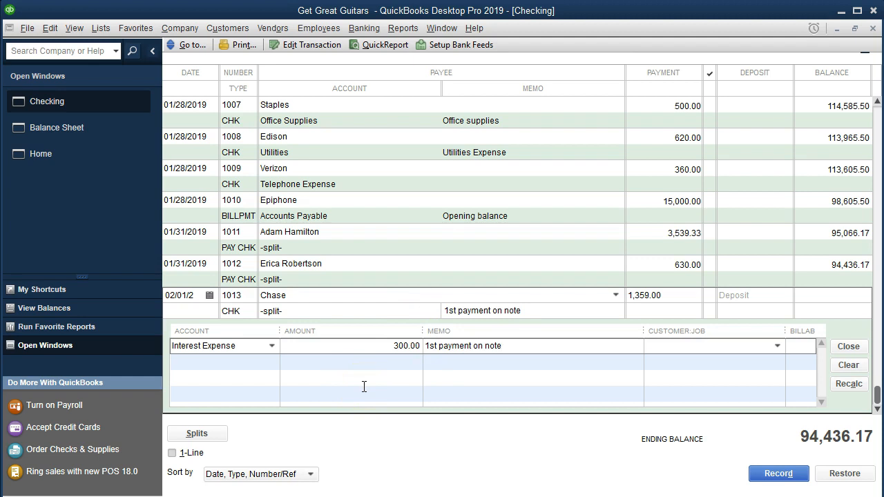
# Assign the second split line to the Loan Payable account
pyautogui.click(231, 362)
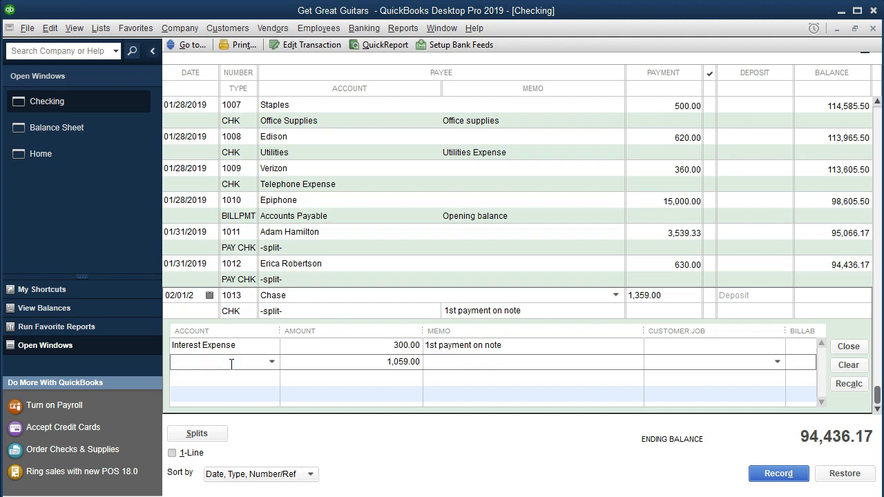
pyautogui.click(271, 362)
pyautogui.scroll(5, 290, 274)
pyautogui.scroll(1, 290, 274)
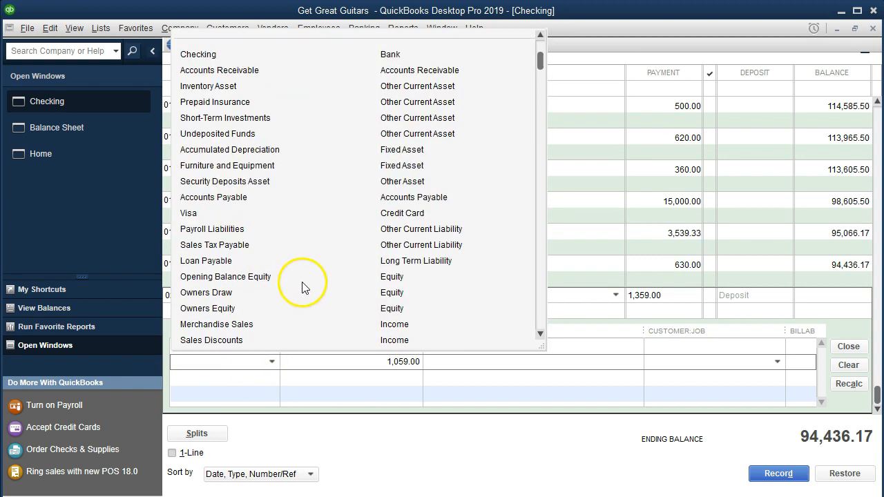
pyautogui.click(221, 362)
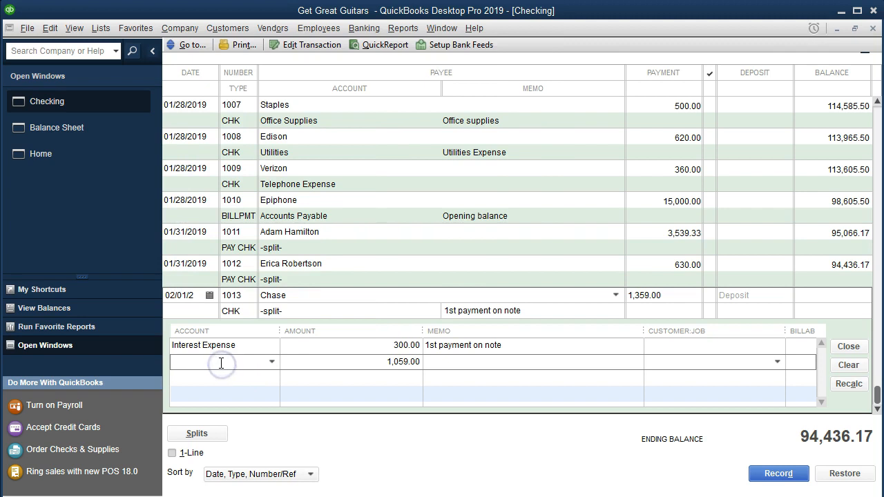
pyautogui.write('Loan Payable')
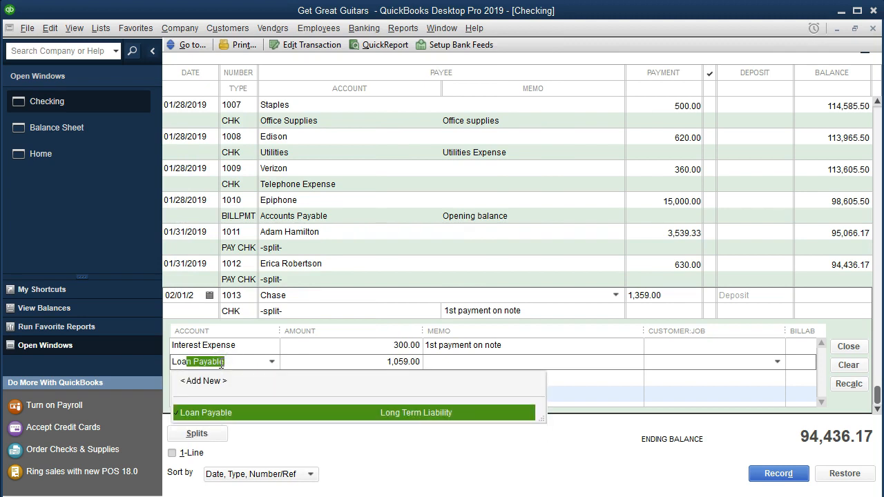
pyautogui.press('Tab')
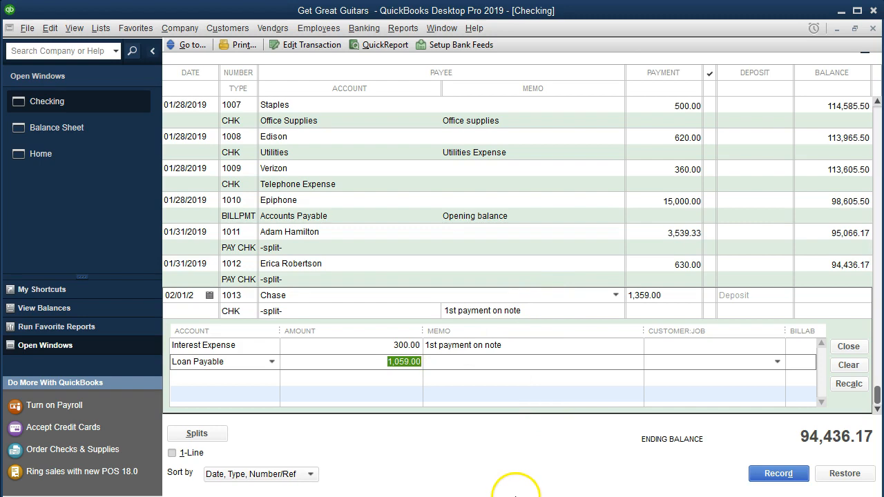
# Switch to the Excel loan schedule and check payment 1's principal reduction in D9 and remaining principal in E9
pyautogui.click(359, 494)
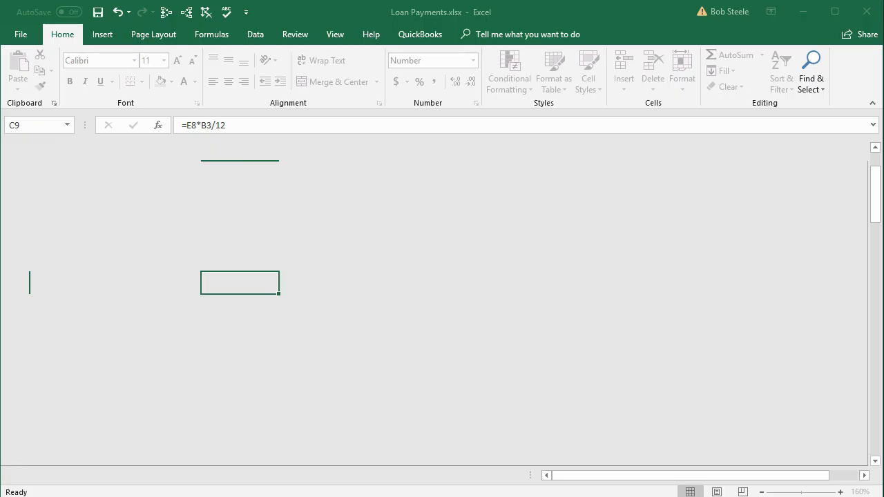
pyautogui.click(324, 285)
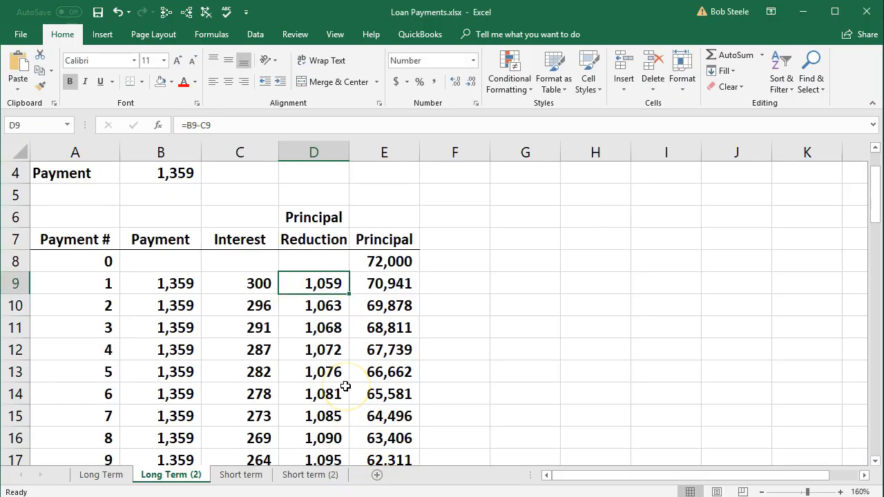
pyautogui.click(362, 284)
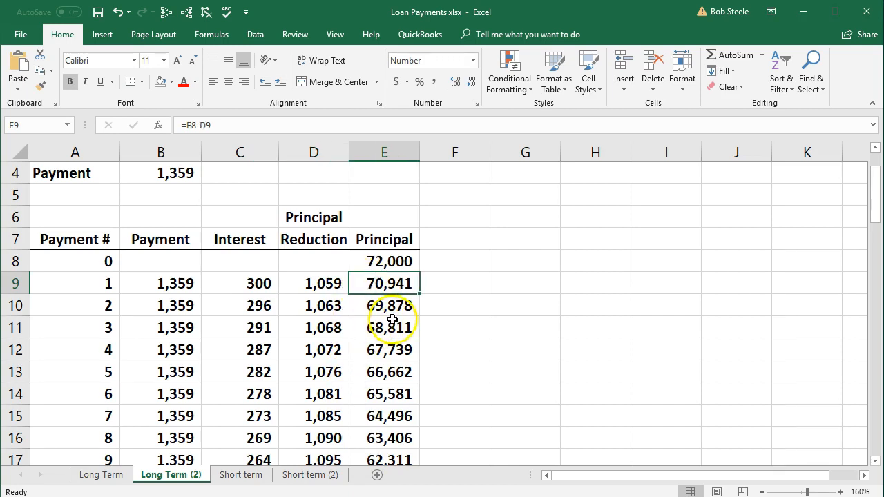
# Back in QuickBooks, paste the memo "1st payment on note" on the Loan Payable split line and record the check
pyautogui.click(803, 12)
pyautogui.click(473, 365)
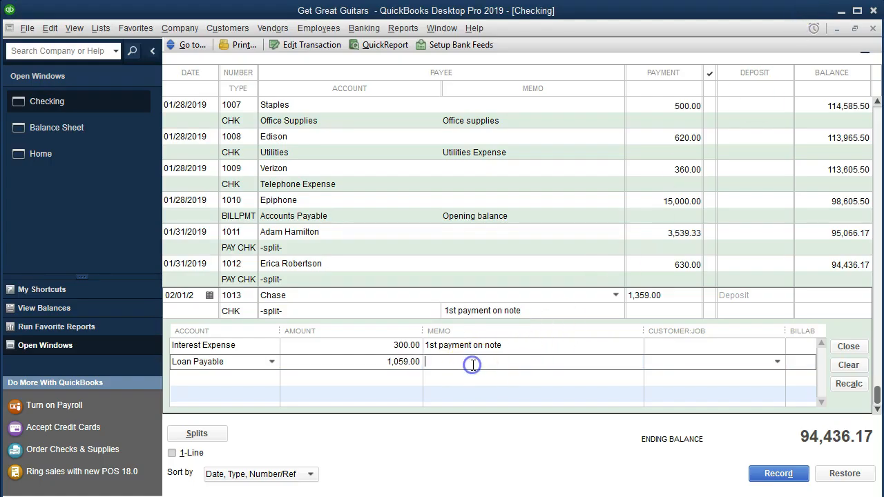
pyautogui.hotkey('ctrl', 'v')
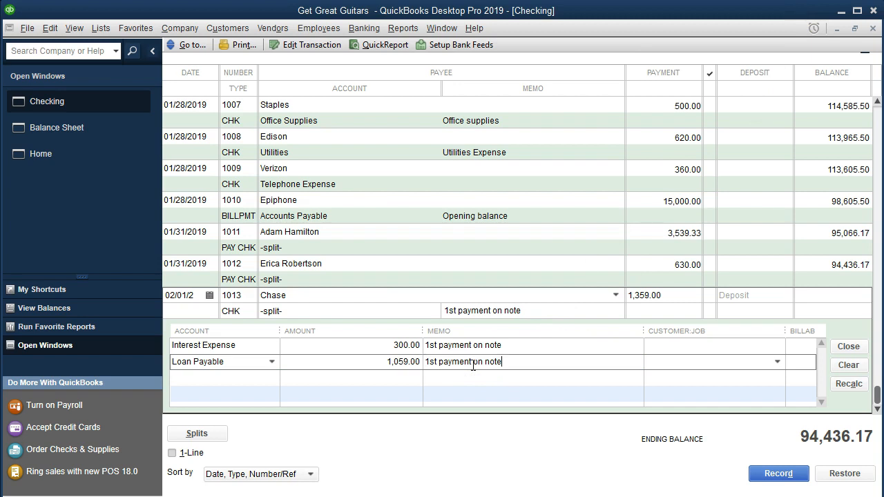
pyautogui.click(763, 474)
pyautogui.click(765, 475)
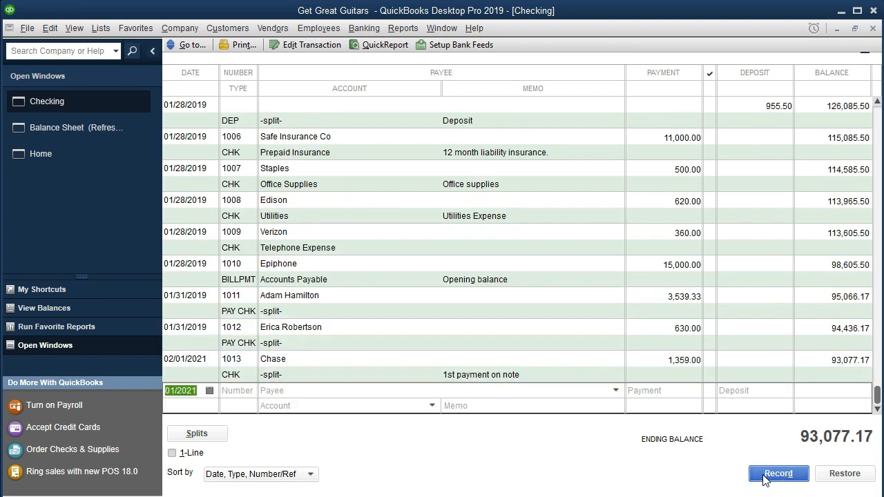
# Return to the open Balance Sheet report to review the loan payable balance
pyautogui.click(395, 33)
pyautogui.click(396, 33)
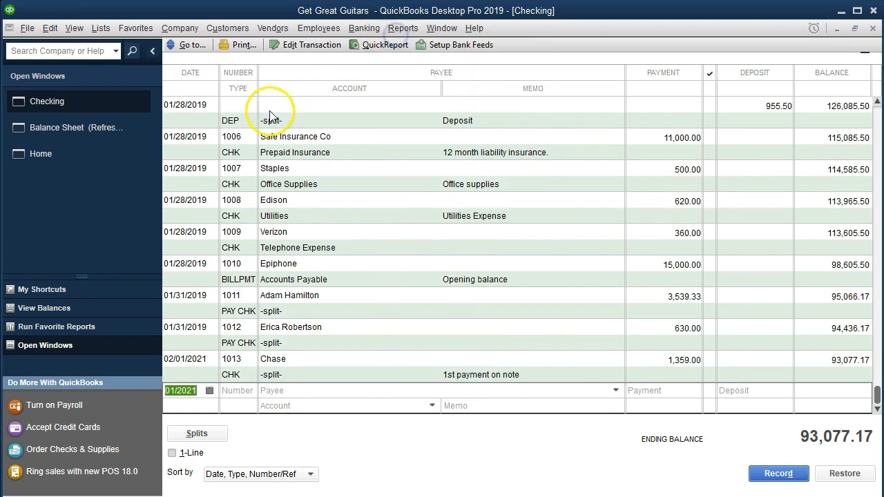
pyautogui.click(107, 129)
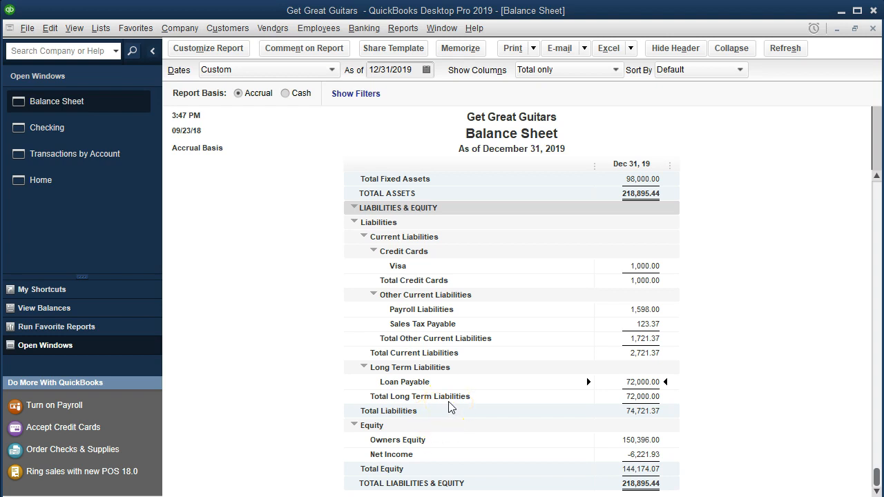
# Check the Chase payment's date in the Checking register, and set the Balance Sheet's as-of date to 12/31/2021
pyautogui.click(105, 138)
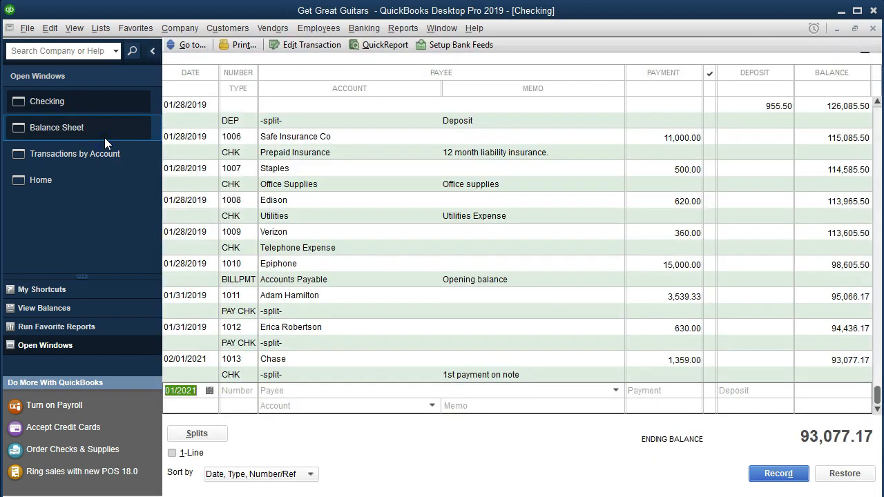
pyautogui.click(194, 359)
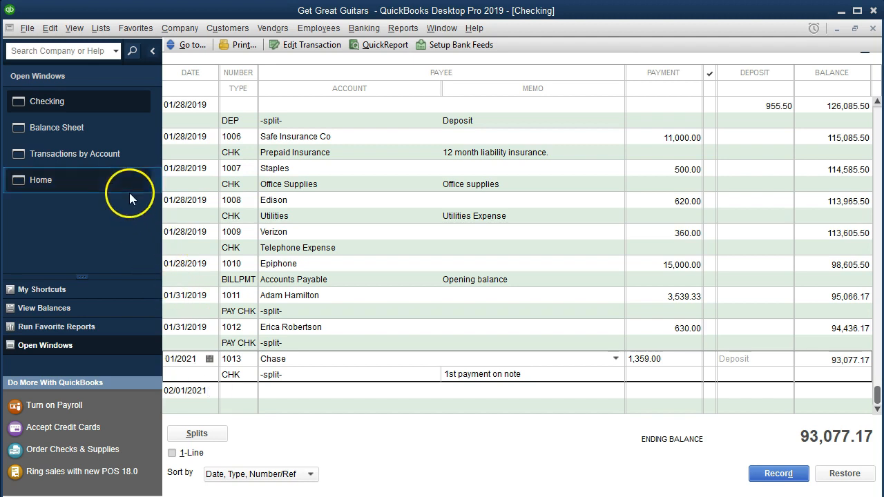
pyautogui.click(88, 132)
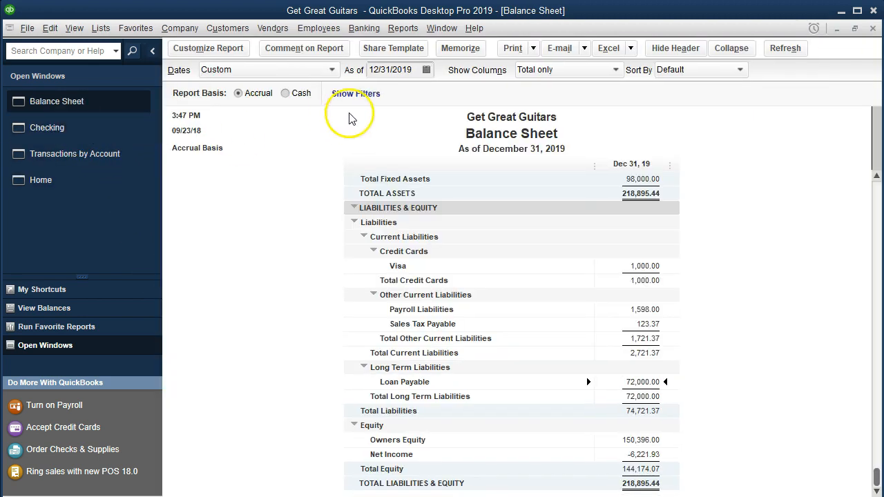
pyautogui.click(412, 70)
pyautogui.press('BackSpace')
pyautogui.press('BackSpace')
pyautogui.write('21')
pyautogui.click(348, 282)
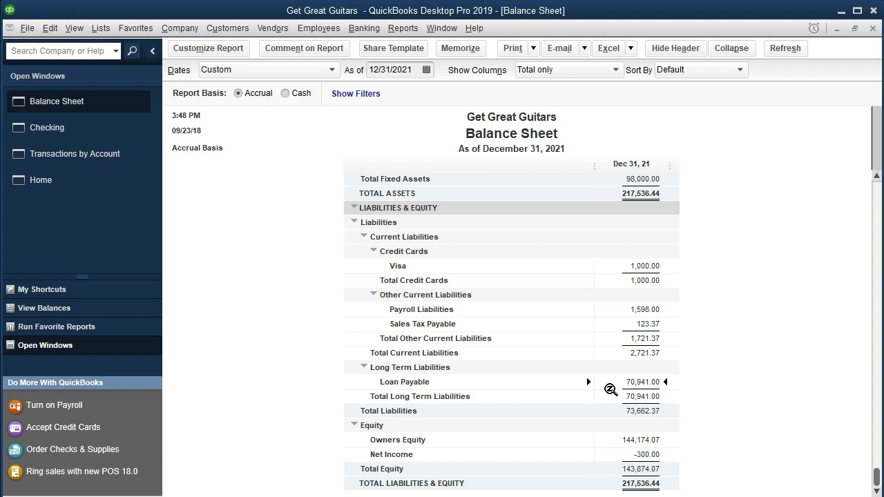
# Change the date of Chase check 1013 in the Checking register to 02/01/2019 and record the changed transaction
pyautogui.click(82, 135)
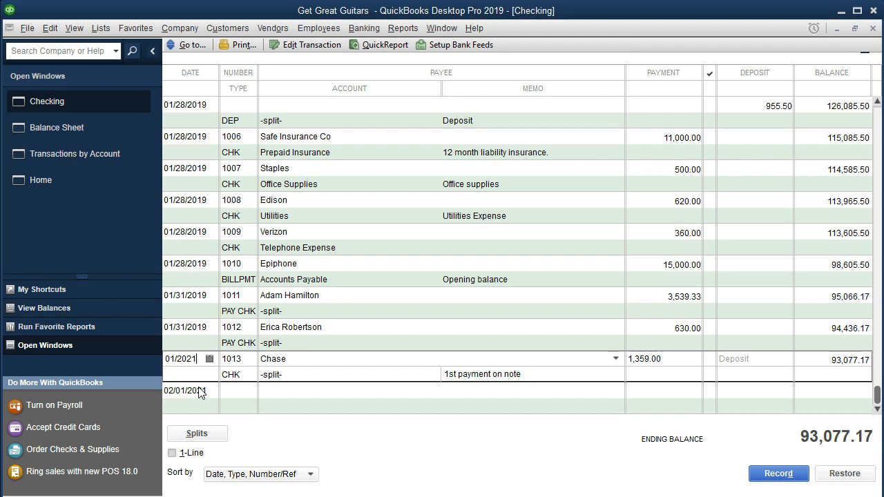
pyautogui.press('BackSpace')
pyautogui.press('BackSpace')
pyautogui.press('BackSpace')
pyautogui.press('Tab')
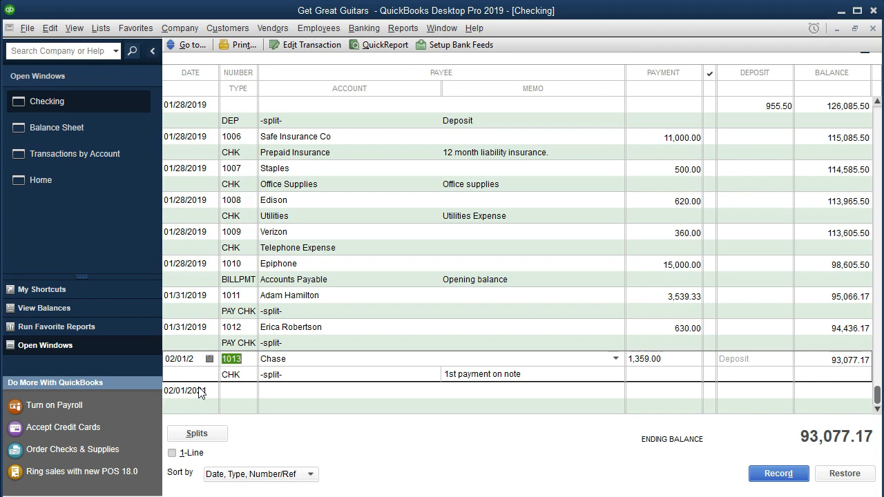
pyautogui.click(774, 477)
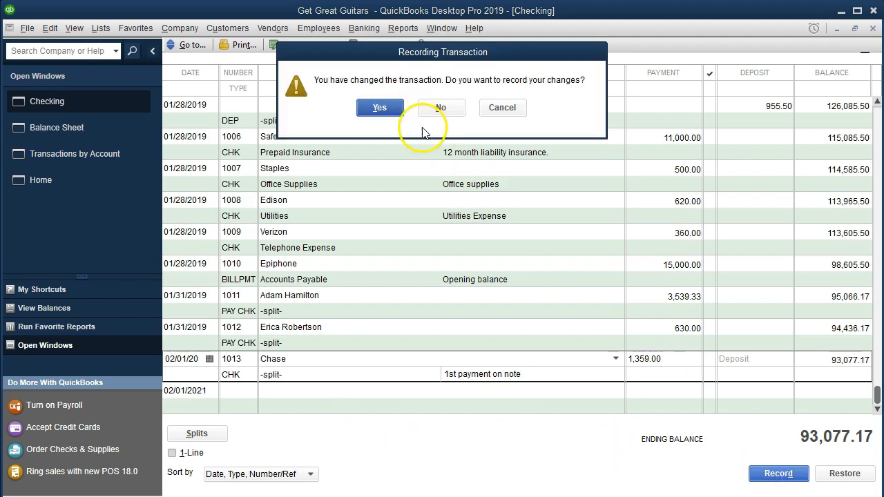
pyautogui.click(390, 116)
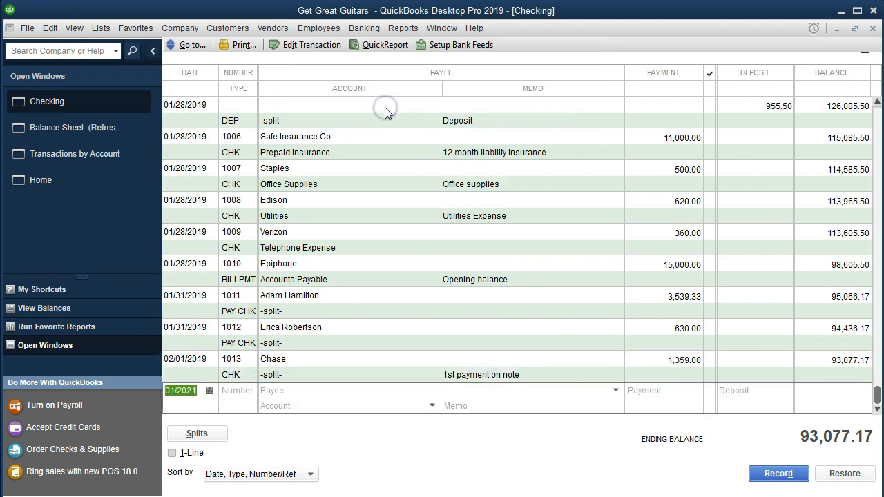
# Return to the Balance Sheet report and set its as-of date to 12/31/2019
pyautogui.click(76, 136)
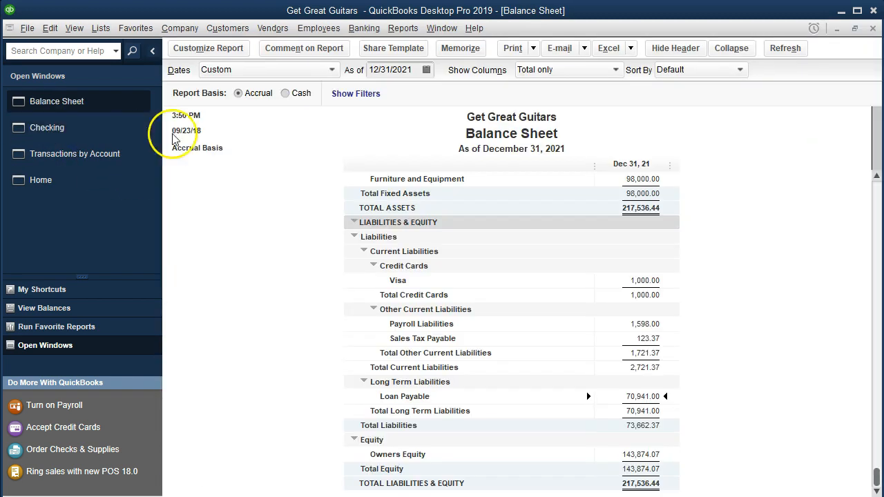
pyautogui.click(417, 70)
pyautogui.press('BackSpace')
pyautogui.press('BackSpace')
pyautogui.write('19')
pyautogui.press('Tab')
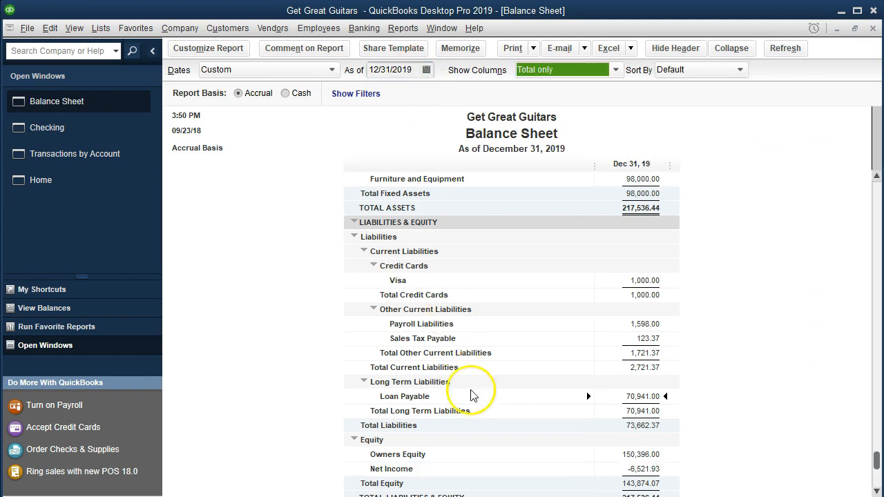
# Open the transaction detail behind the Loan Payable balance and set its start date to 01/01/2019
pyautogui.doubleClick(651, 396)
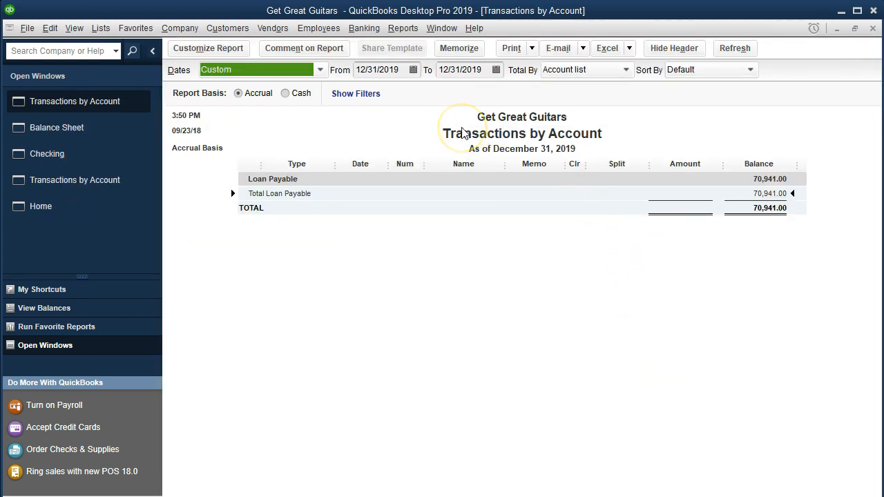
pyautogui.press('Tab')
pyautogui.write('010119')
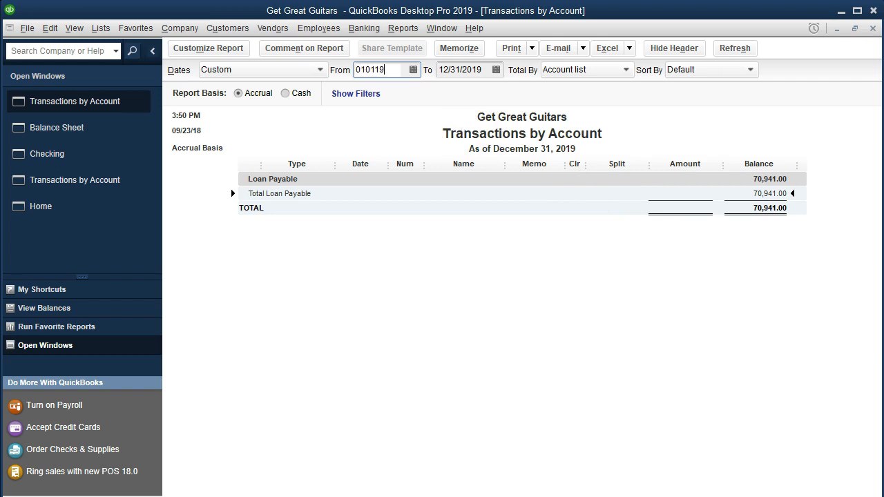
pyautogui.press('Tab')
pyautogui.click(480, 242)
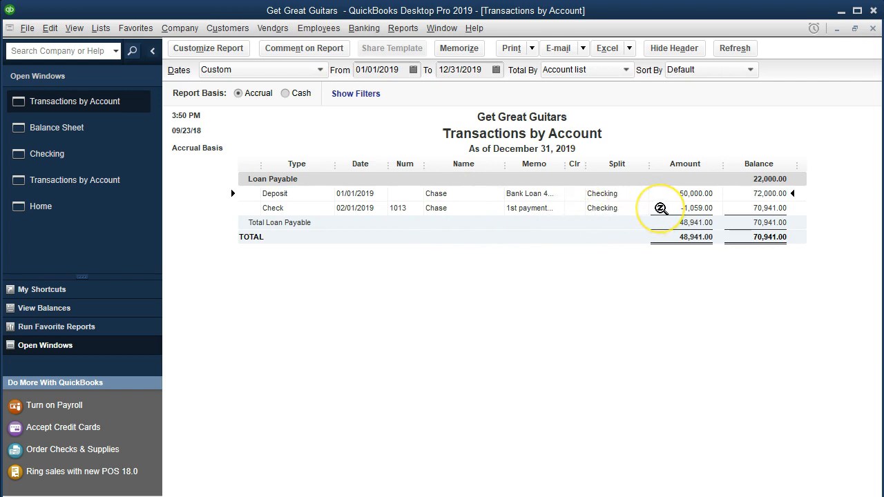
# Review check 1013's split, compare the Loan Payable balance with the Excel schedule's principal after payment 1, and close the detail report
pyautogui.doubleClick(660, 207)
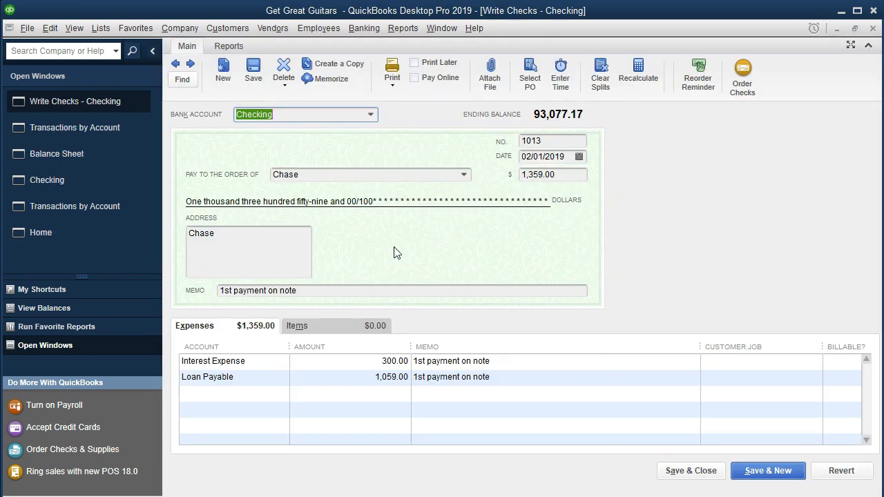
pyautogui.click(870, 29)
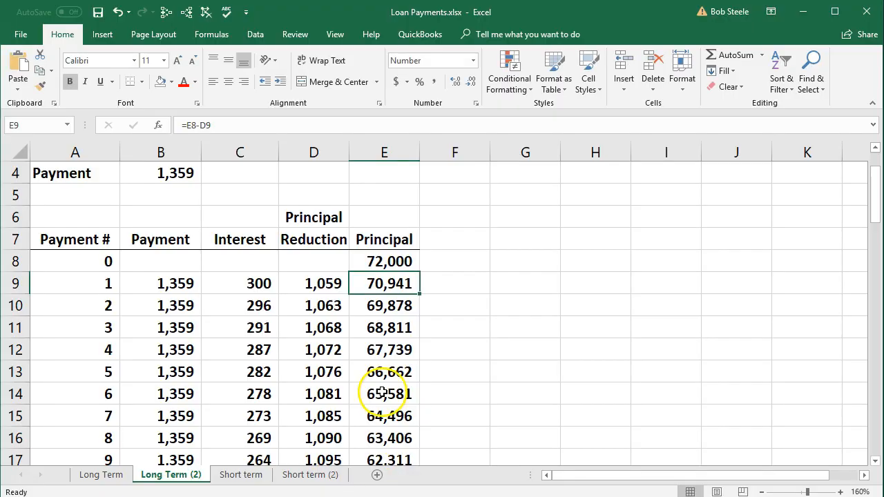
pyautogui.click(803, 12)
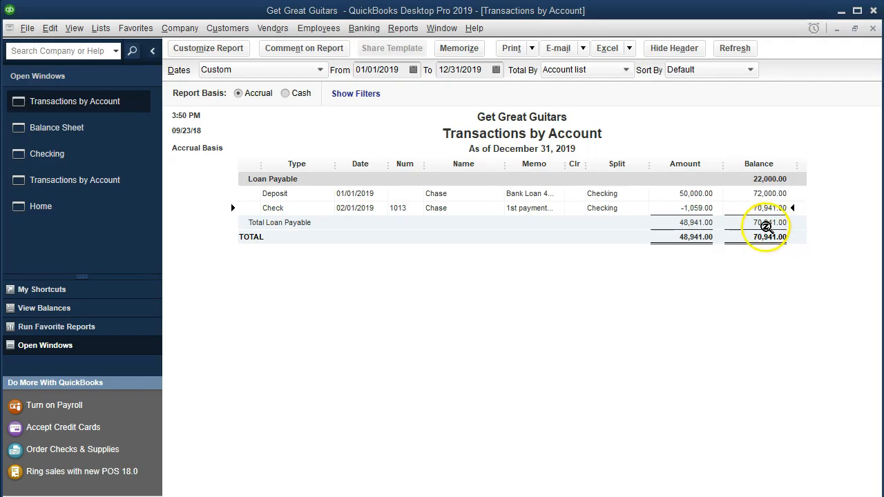
pyautogui.click(873, 28)
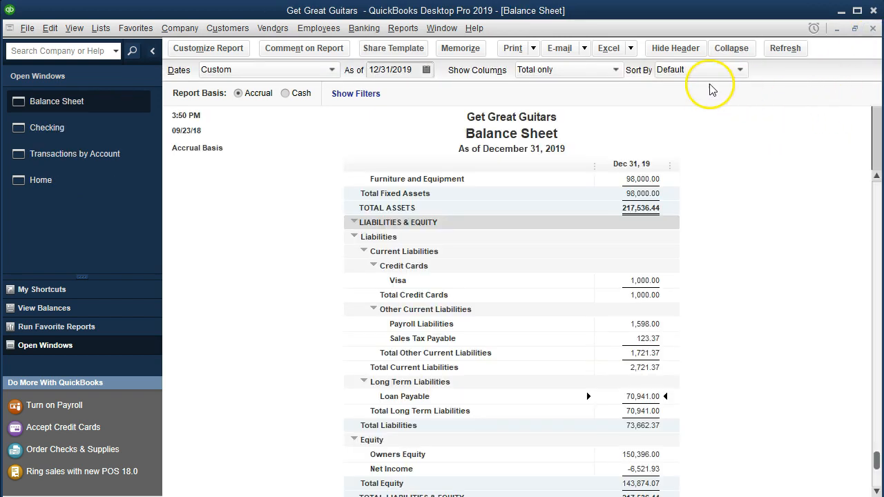
# Open the transaction detail behind the Balance Sheet's Checking balance and set its start date to 01/01/2019
pyautogui.scroll(5, 674, 221)
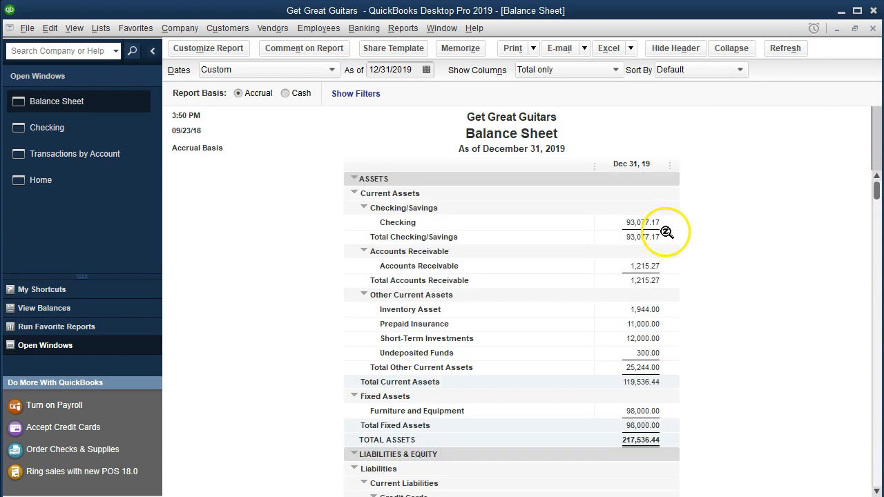
pyautogui.doubleClick(645, 222)
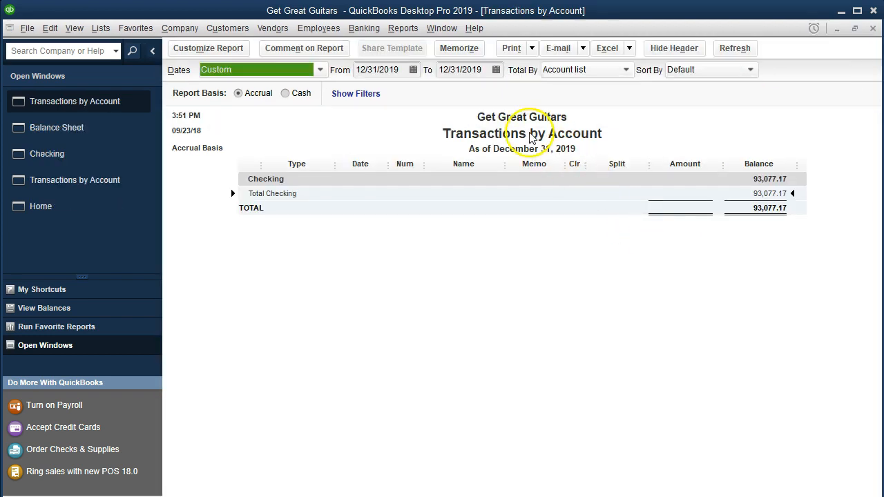
pyautogui.press('Tab')
pyautogui.write('010119')
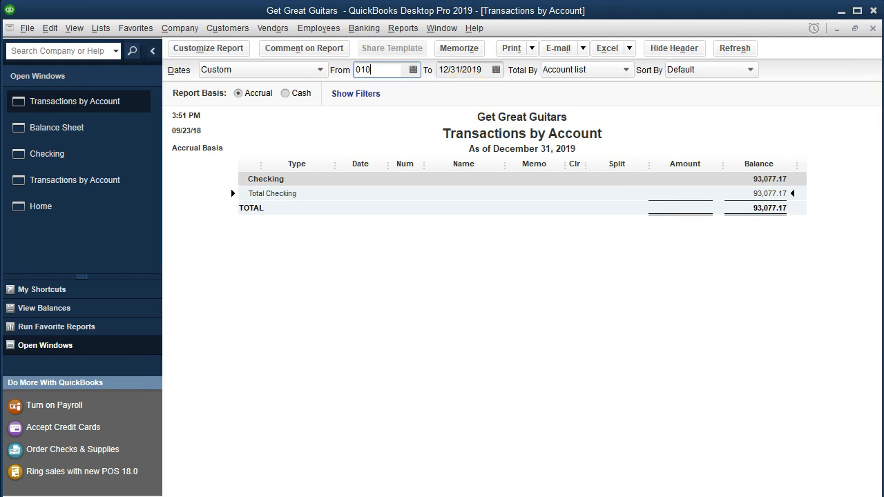
pyautogui.press('Tab')
pyautogui.press('Tab')
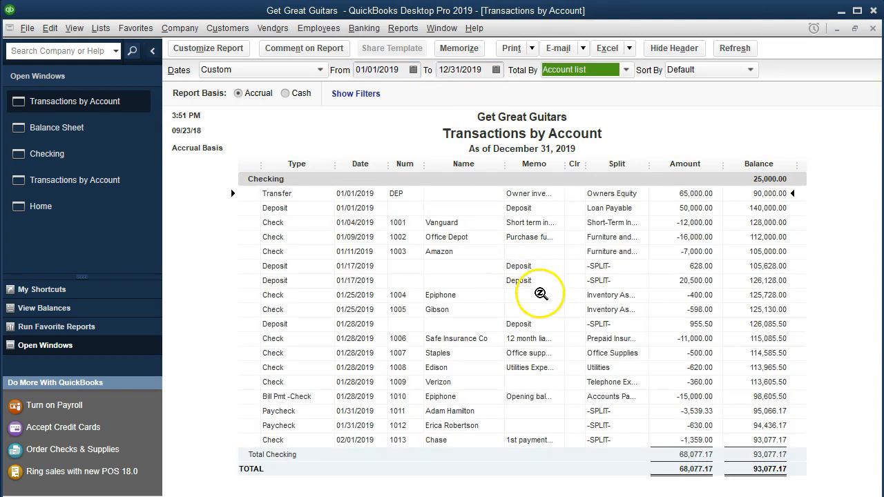
# Compare check 1013's amount in the Checking detail with payment 1 in B9 of the Excel schedule, and close the detail report
pyautogui.click(662, 440)
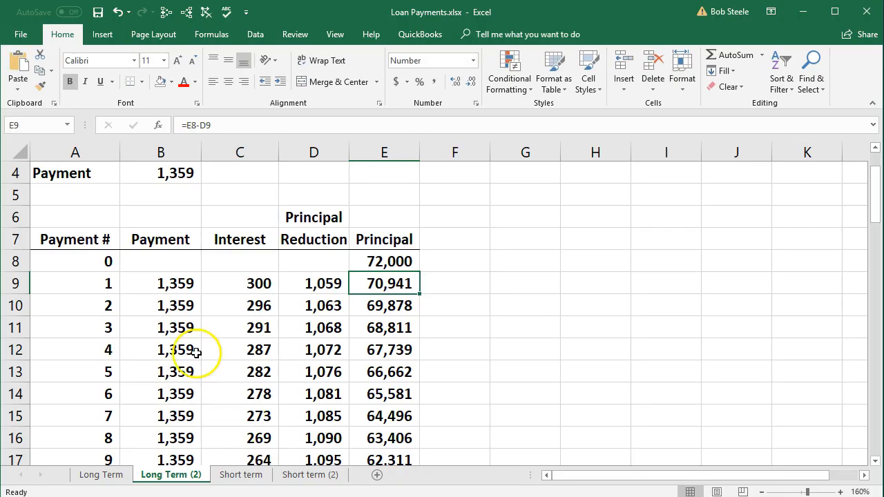
pyautogui.click(159, 277)
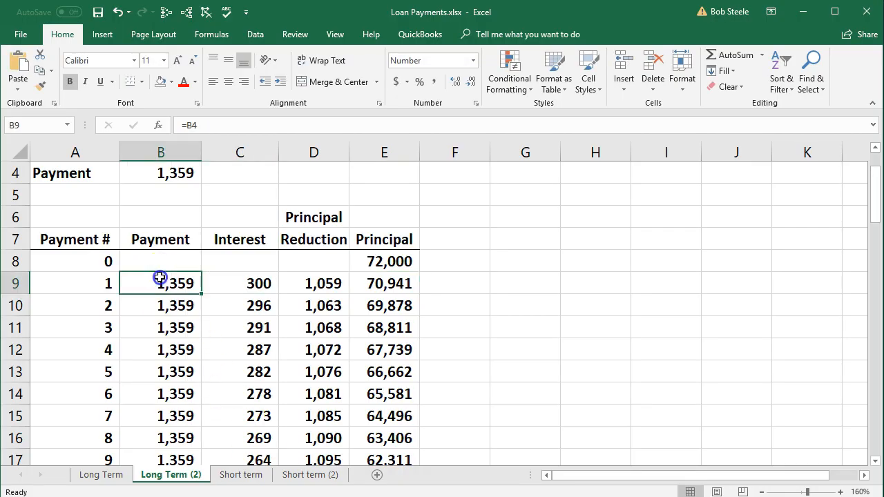
pyautogui.click(807, 13)
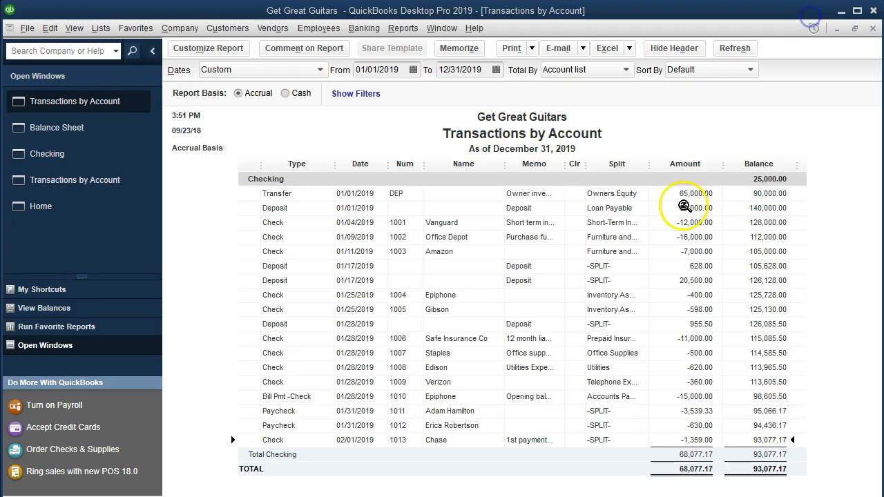
pyautogui.click(873, 28)
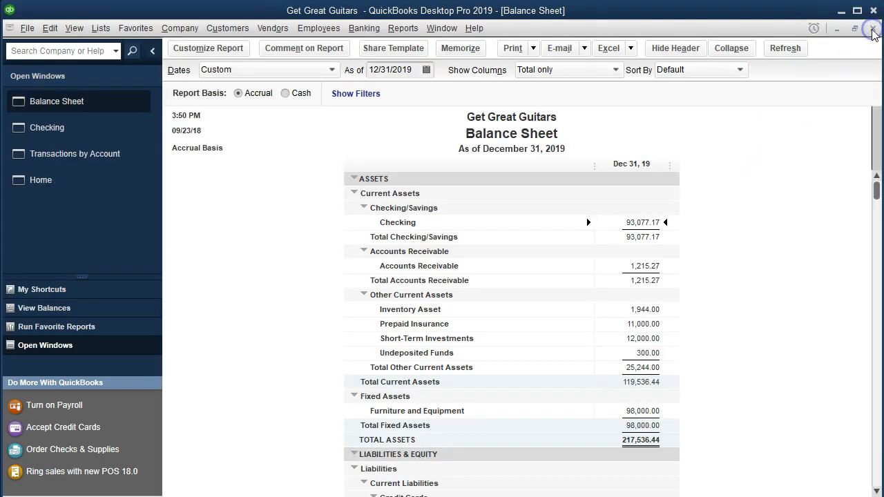
# Run a Profit & Loss Standard report for 01/01/2019 through 12/31/2019
pyautogui.click(403, 28)
pyautogui.moveTo(515, 137)
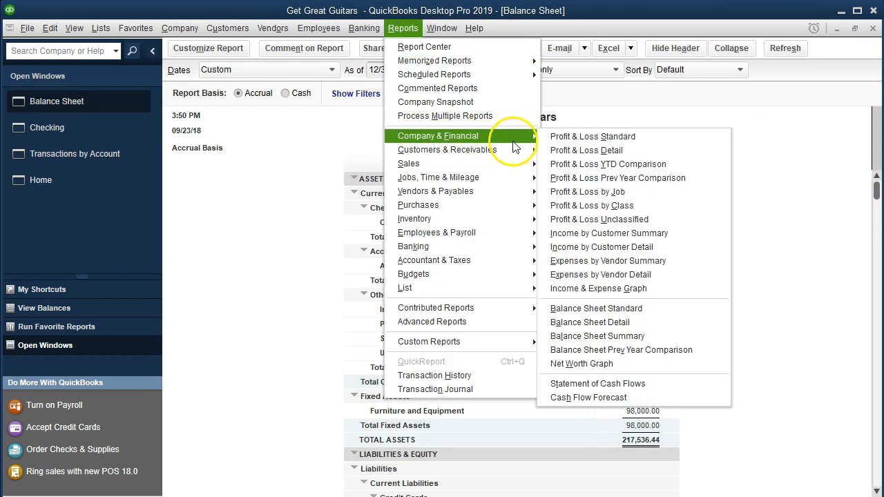
pyautogui.click(656, 143)
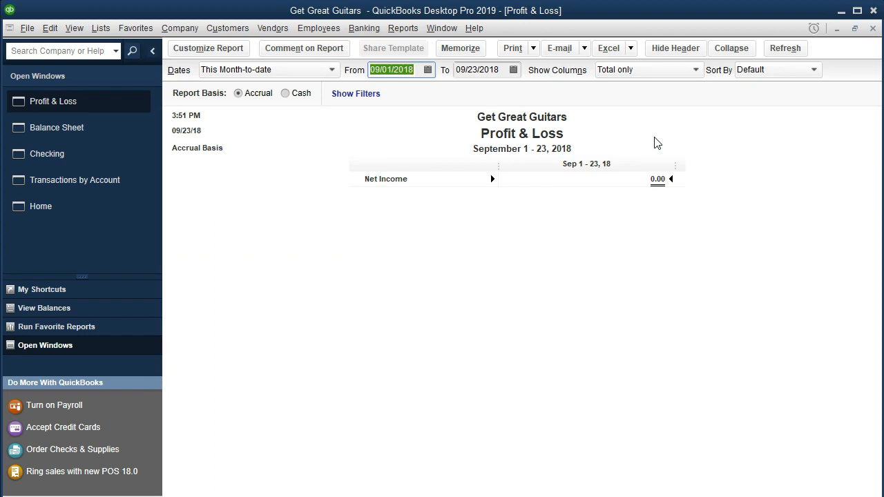
pyautogui.write('010119')
pyautogui.press('Tab')
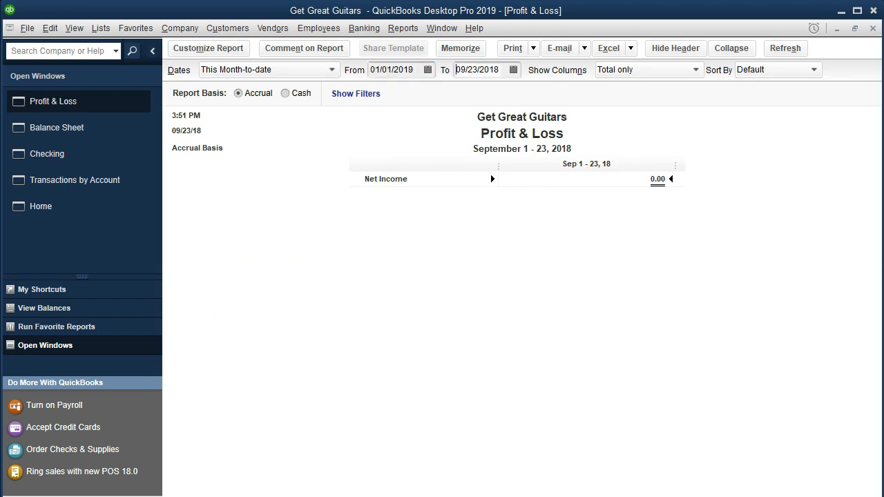
pyautogui.write('01')
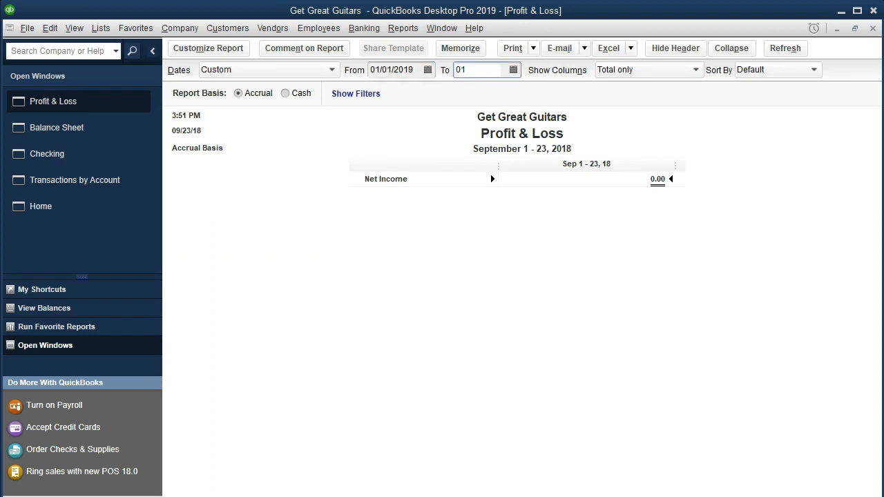
pyautogui.press('BackSpace')
pyautogui.press('BackSpace')
pyautogui.write('12/31/2019')
pyautogui.press('Tab')
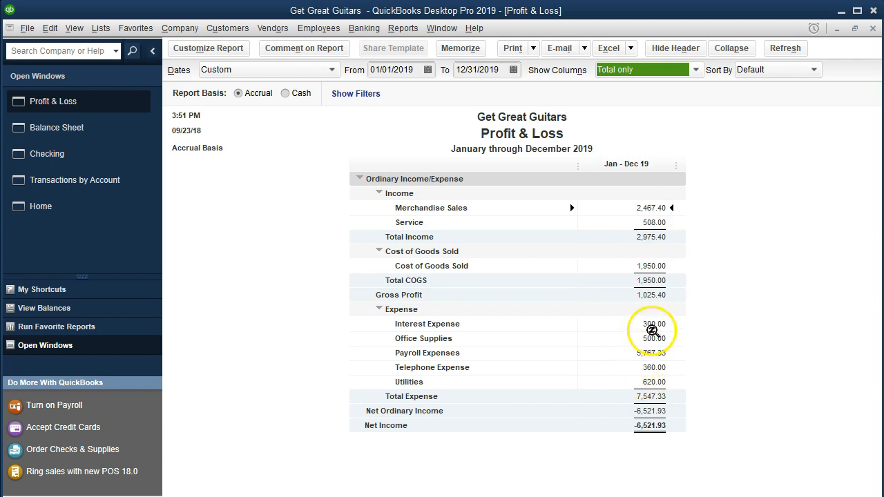
# Trace the Profit & Loss Interest Expense amount to its source check 1013, and return to the Profit & Loss report
pyautogui.click(652, 326)
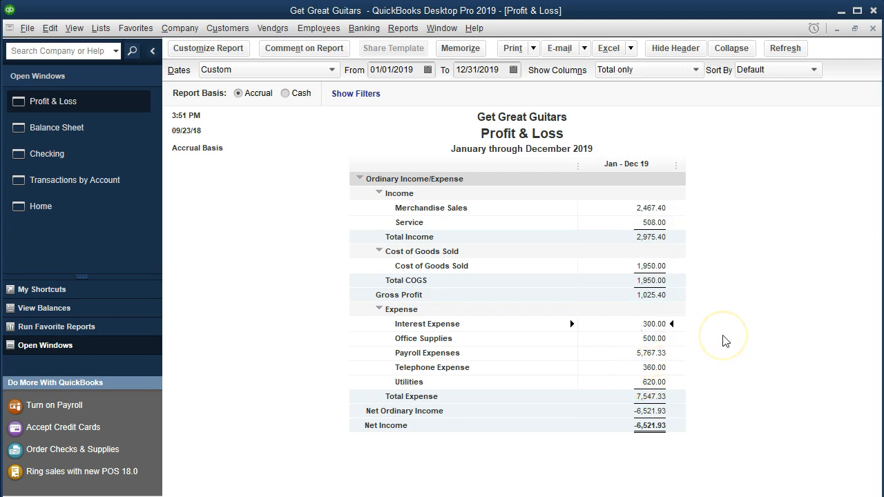
pyautogui.doubleClick(632, 326)
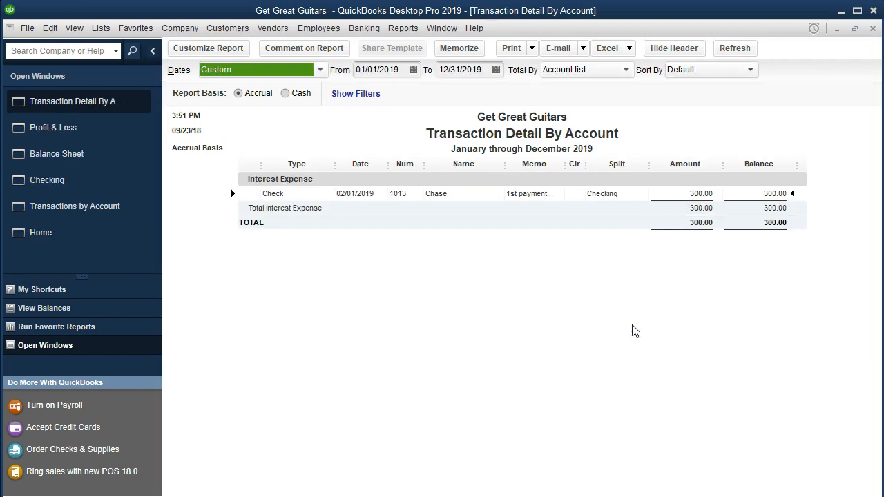
pyautogui.doubleClick(682, 192)
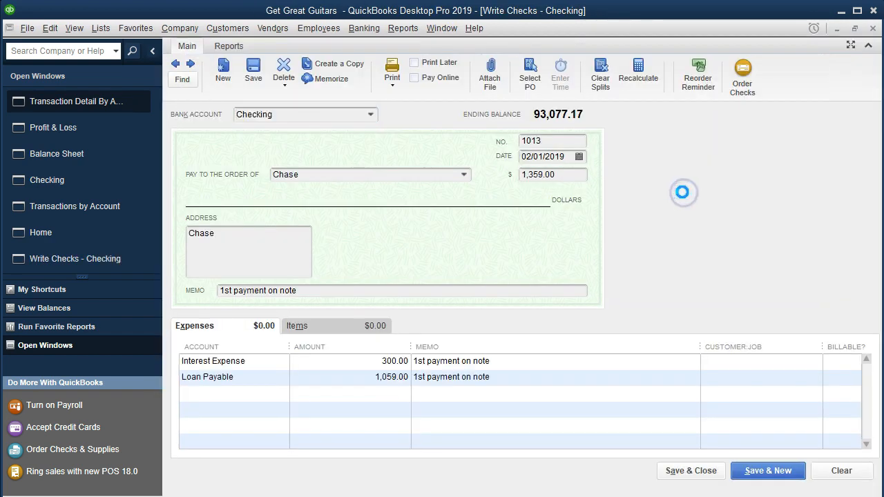
pyautogui.click(873, 31)
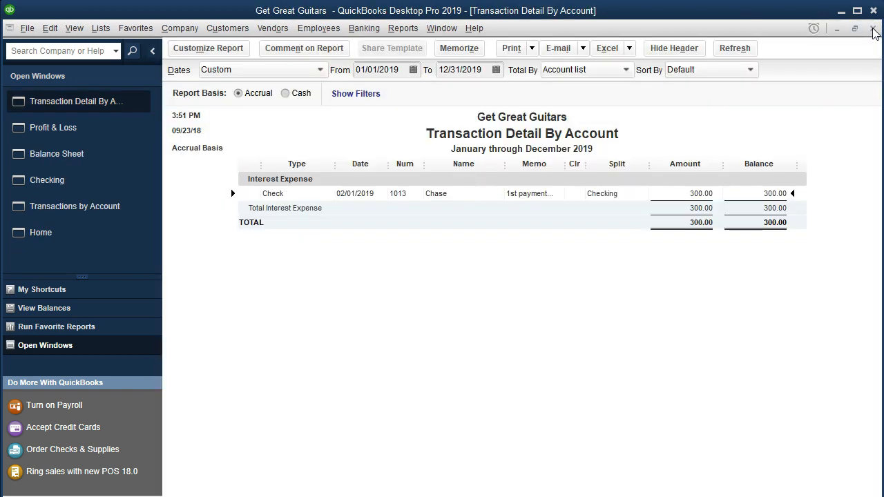
pyautogui.click(873, 29)
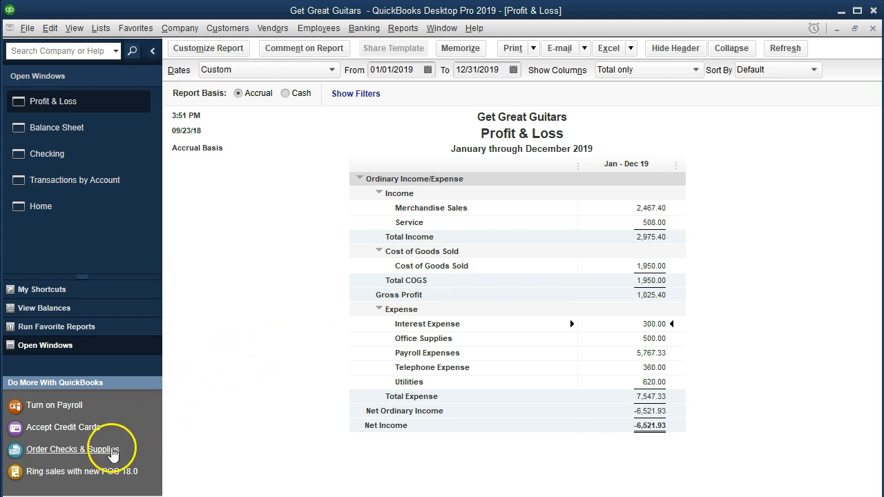
# Switch to the Excel loan schedule and fill the payment 2 row, A10:E10, with light green
pyautogui.click(290, 496)
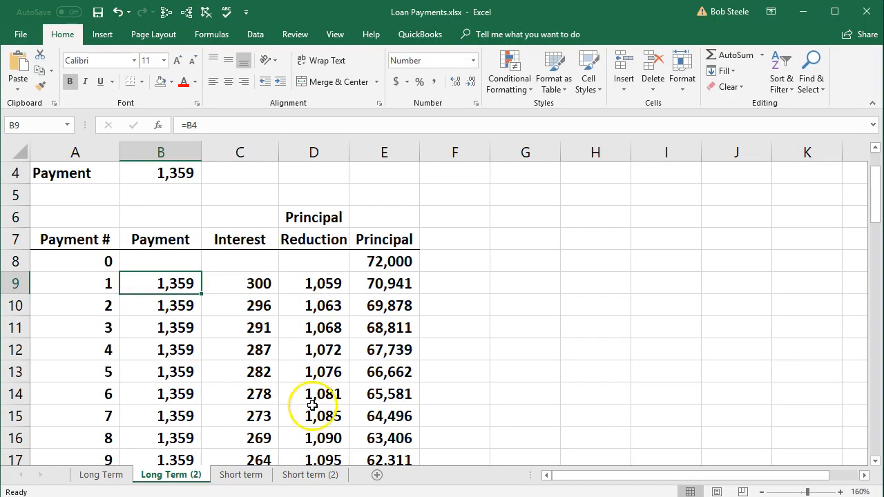
pyautogui.moveTo(105, 283); pyautogui.dragTo(318, 285)
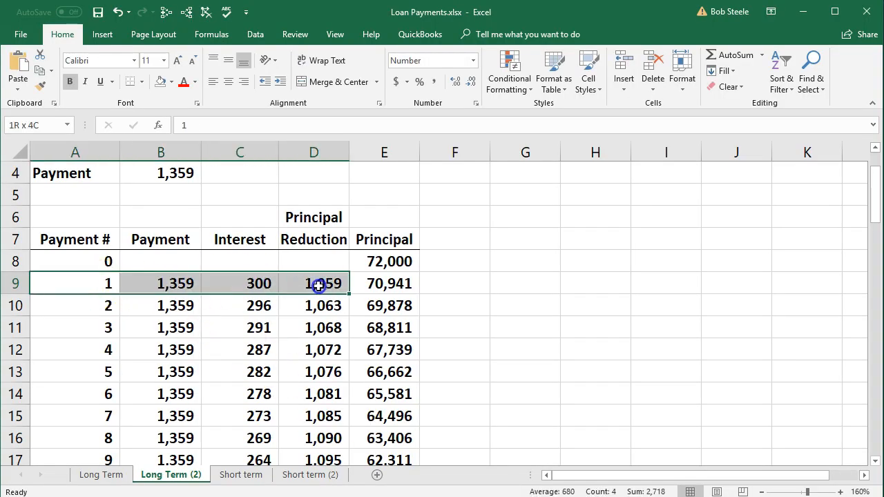
pyautogui.moveTo(107, 304); pyautogui.dragTo(365, 306)
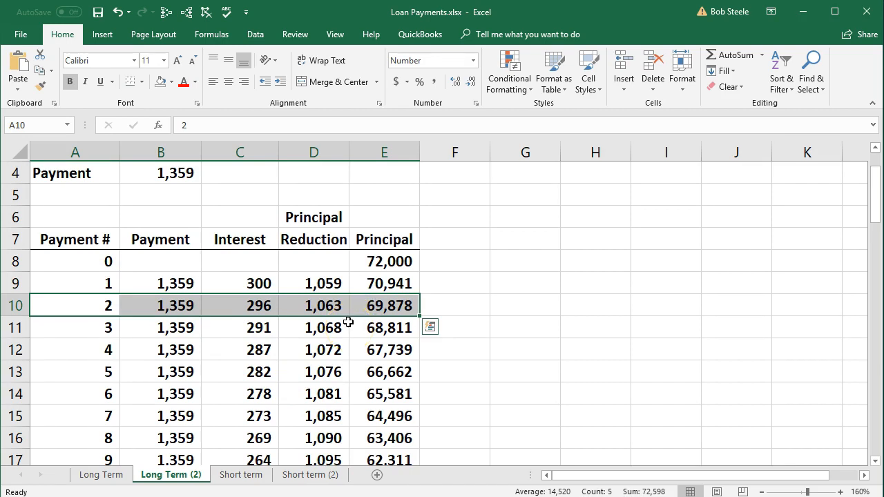
pyautogui.rightClick(332, 302)
pyautogui.click(406, 340)
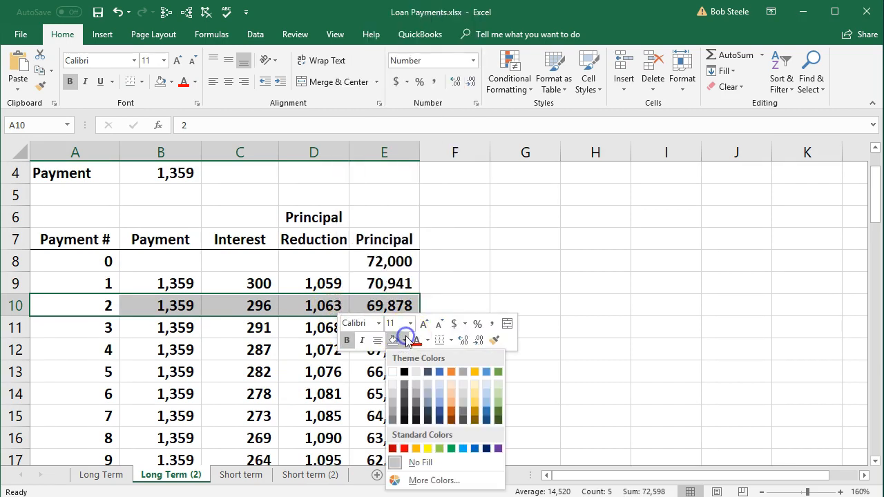
pyautogui.click(440, 449)
pyautogui.click(588, 349)
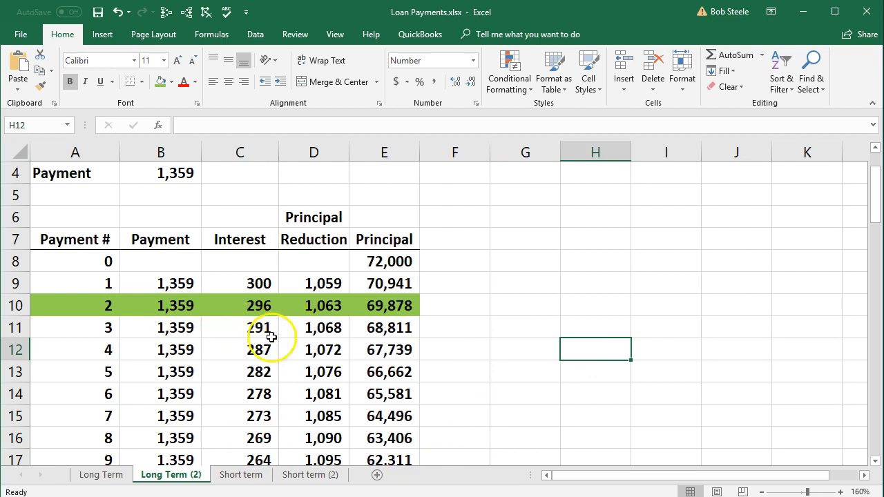
# Return to QuickBooks and open a blank check drawn on the Checking account
pyautogui.click(801, 12)
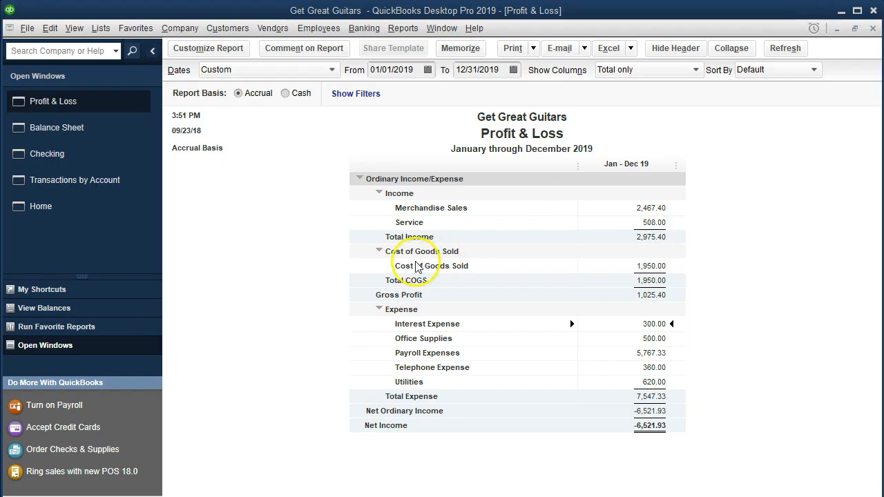
pyautogui.click(72, 166)
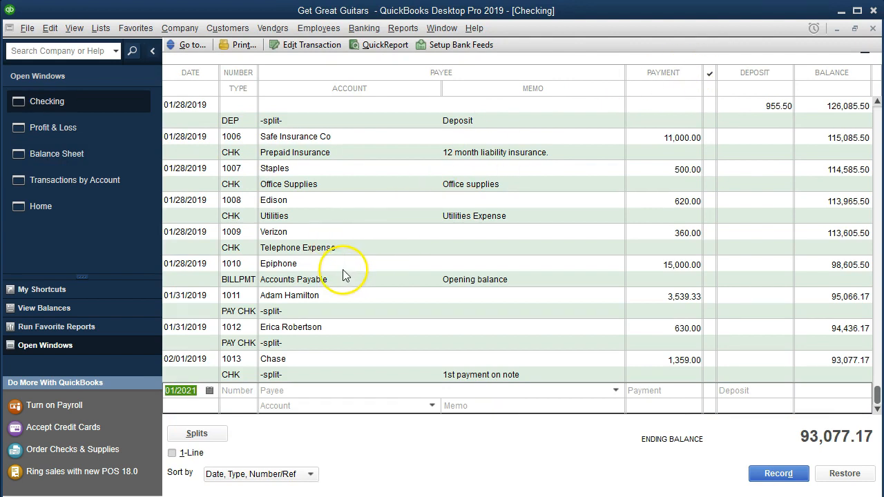
pyautogui.click(80, 209)
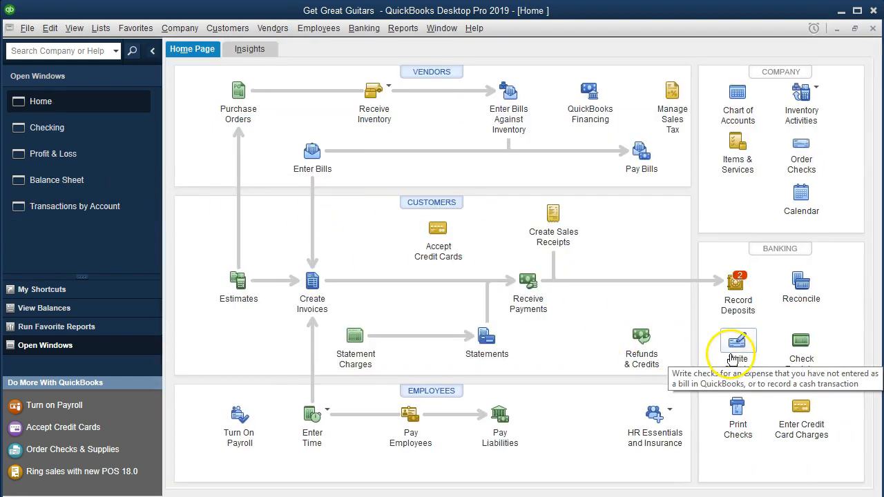
pyautogui.click(364, 27)
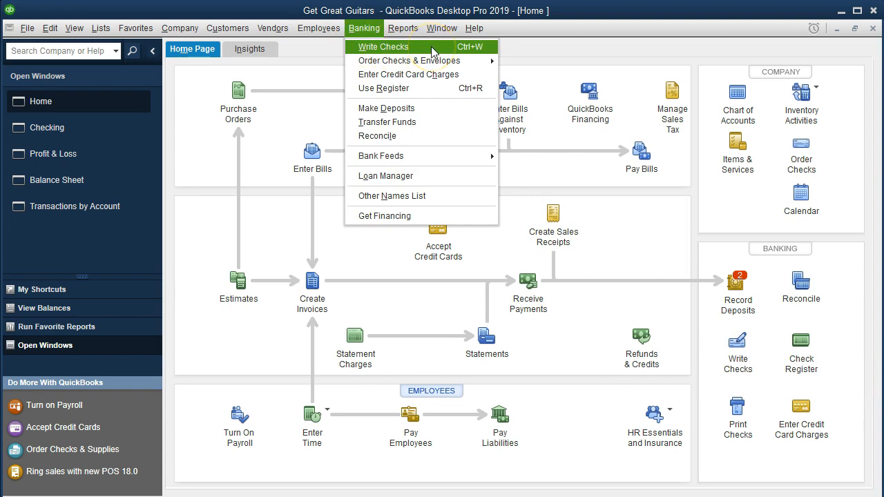
pyautogui.click(383, 47)
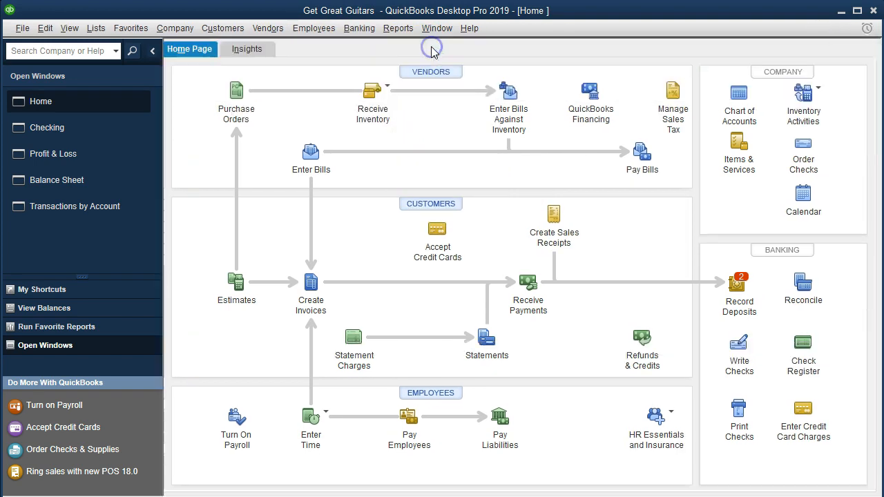
pyautogui.click(395, 175)
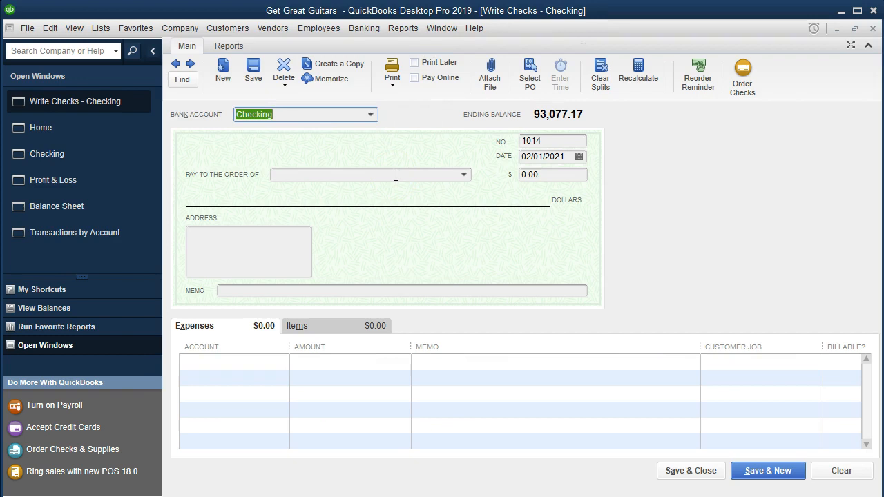
# Date the check 02/28/2019, make it payable to Chase, and set its amount to 1,359
pyautogui.press('Tab')
pyautogui.click(432, 254)
pyautogui.press('Tab')
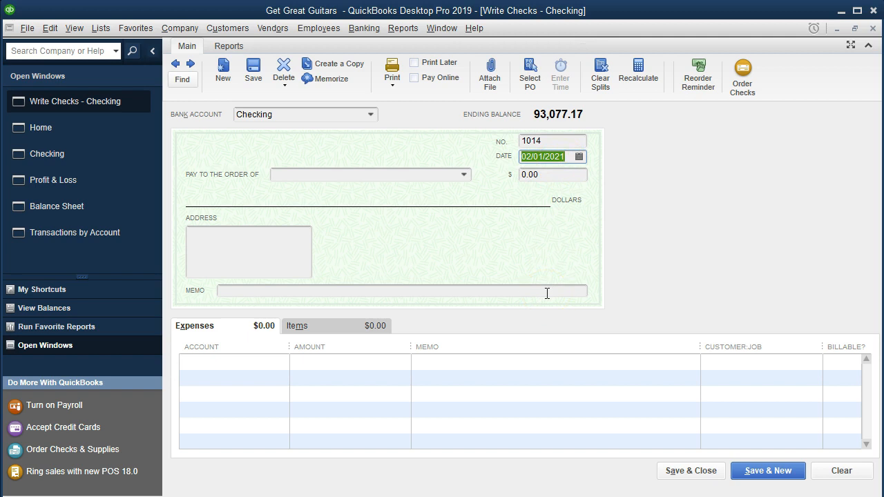
pyautogui.write('022819')
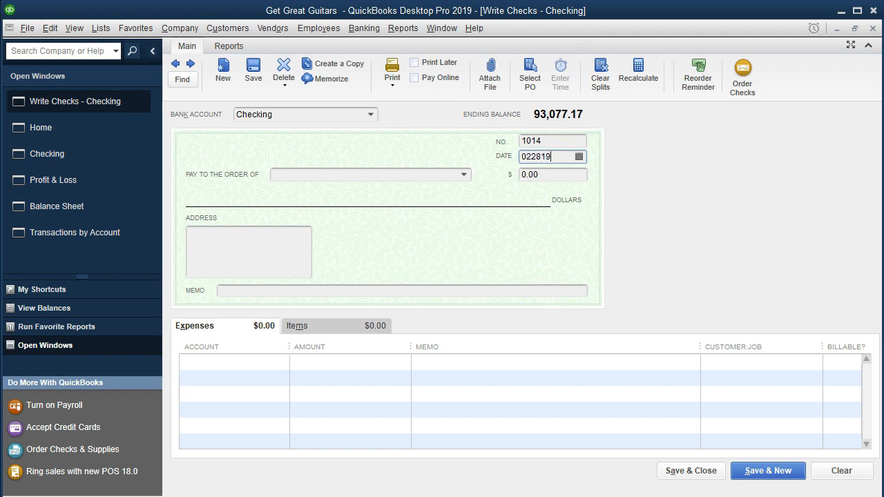
pyautogui.press('Tab')
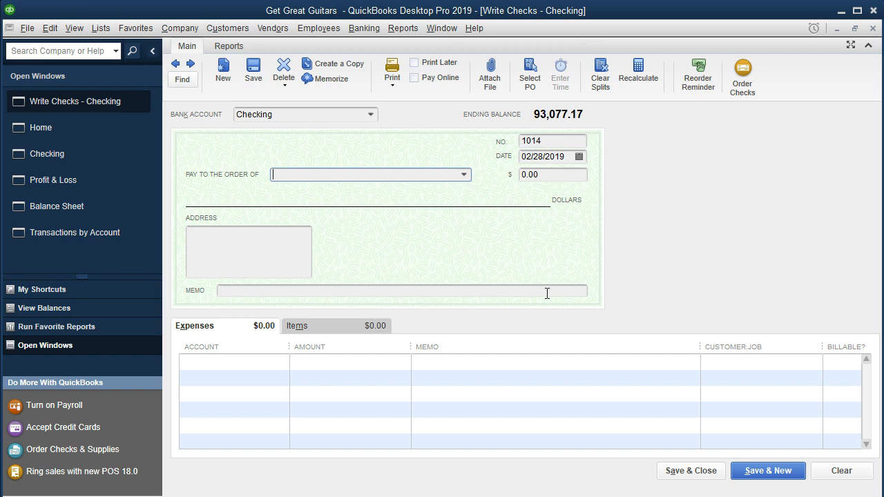
pyautogui.write('Chase')
pyautogui.press('Tab')
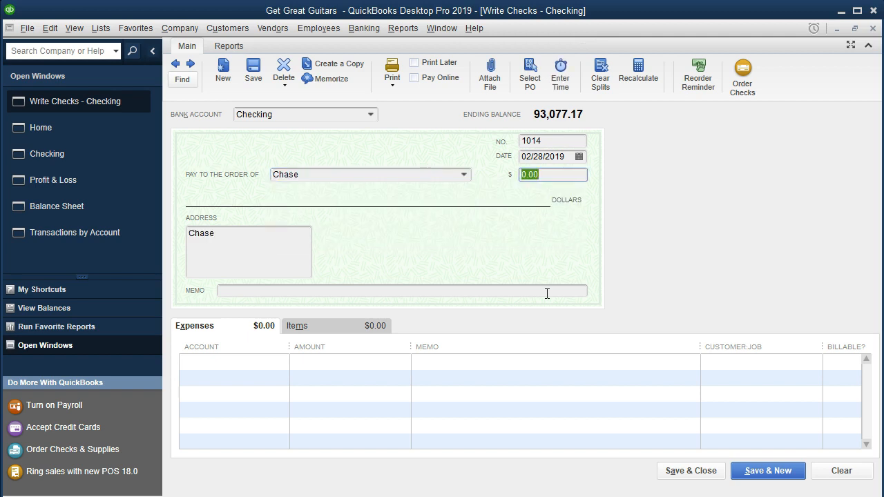
pyautogui.write('1359')
pyautogui.press('Tab')
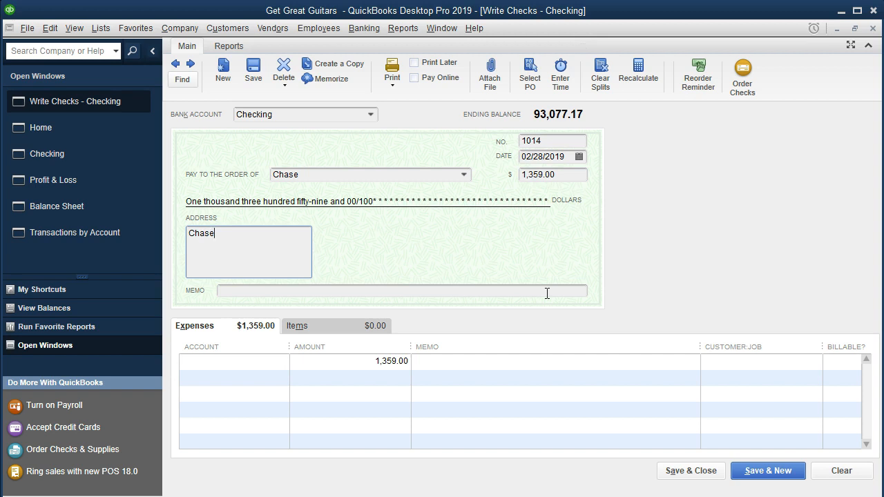
# Assign the check's first expense line to Interest Expense with payment 2's interest of 296 from the Excel schedule
pyautogui.press('Tab')
pyautogui.press('Tab')
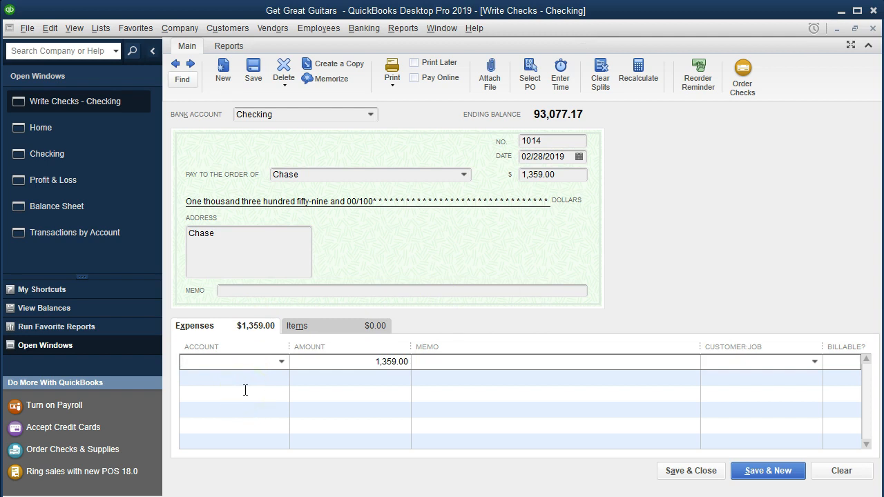
pyautogui.click(241, 371)
pyautogui.write('Interest Expense')
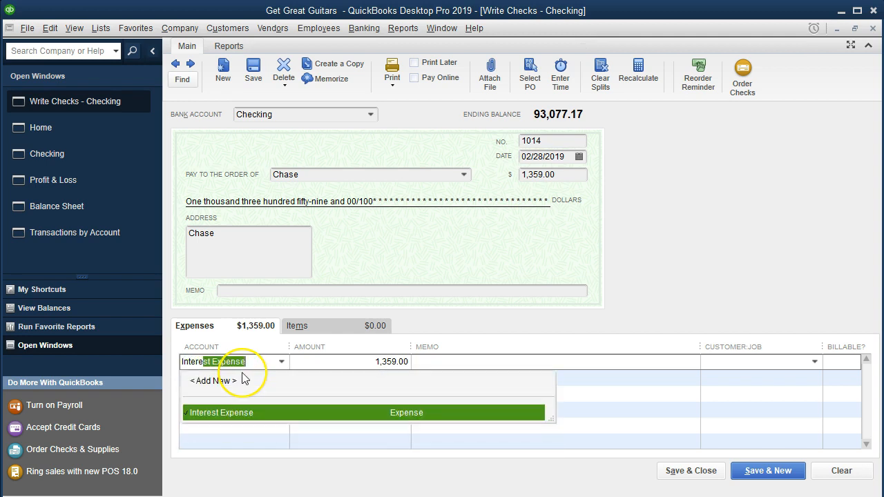
pyautogui.click(388, 415)
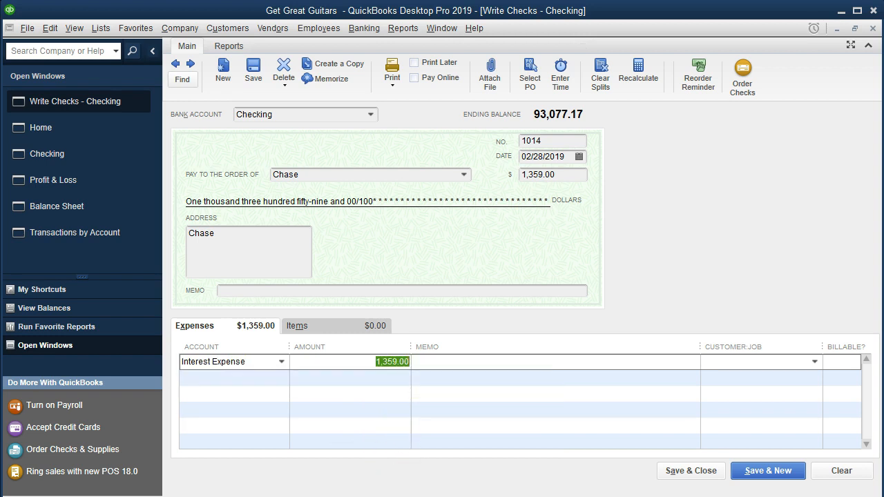
pyautogui.click(358, 494)
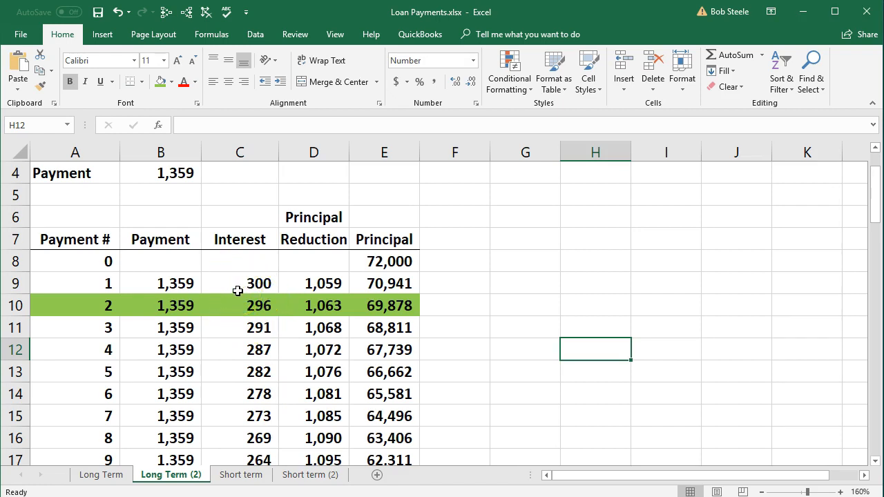
pyautogui.click(802, 11)
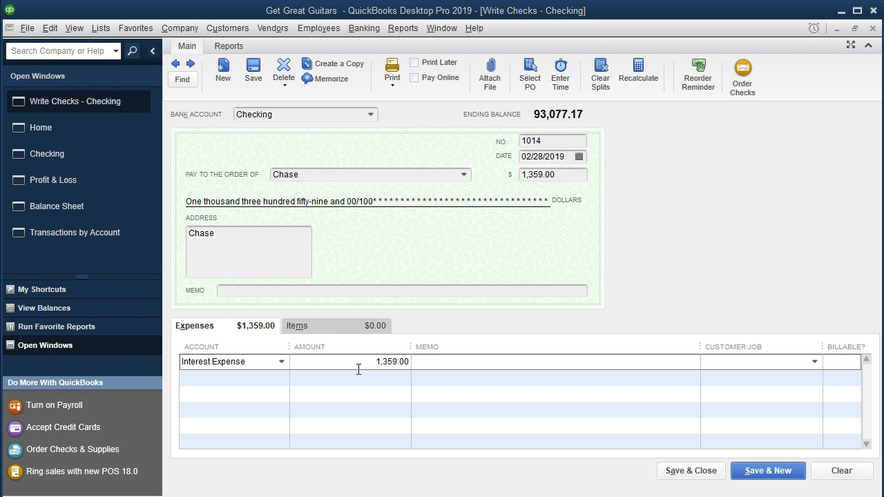
pyautogui.moveTo(360, 361); pyautogui.dragTo(449, 364)
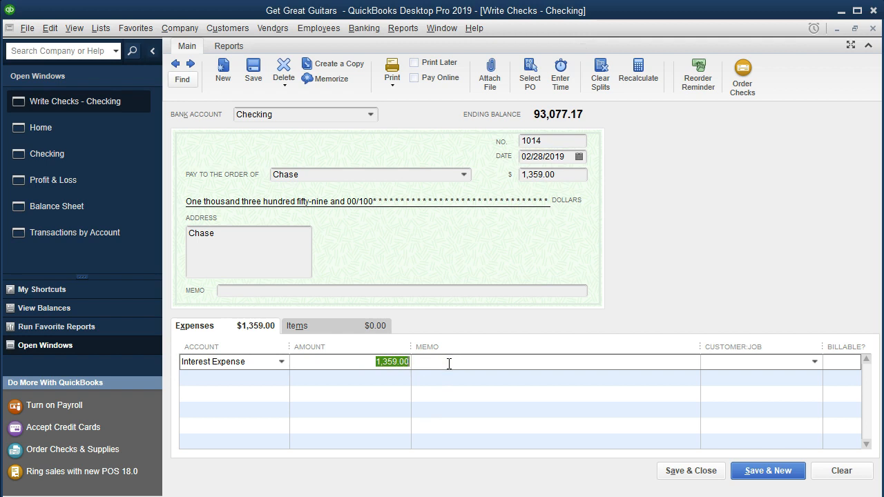
pyautogui.write('296')
pyautogui.press('Tab')
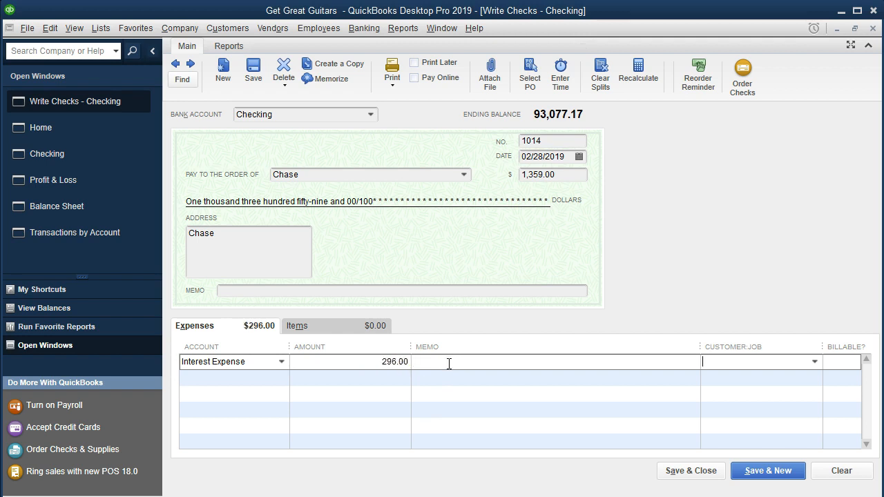
# Assign the check's second expense line to Loan Payable for the remaining 1,063
pyautogui.press('Tab')
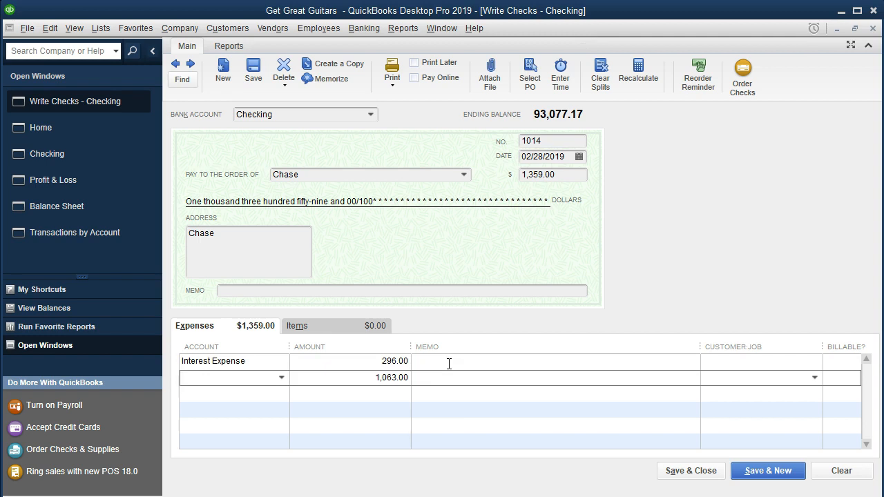
pyautogui.write('Loan Payable')
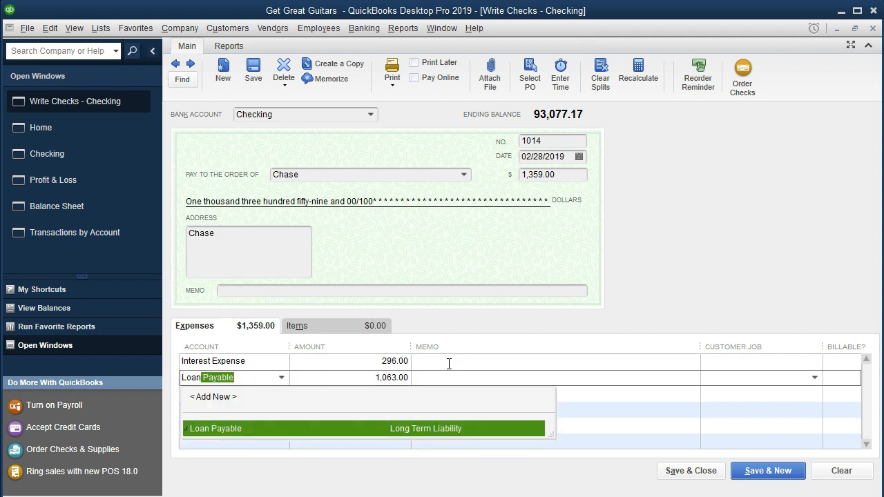
pyautogui.press('Tab')
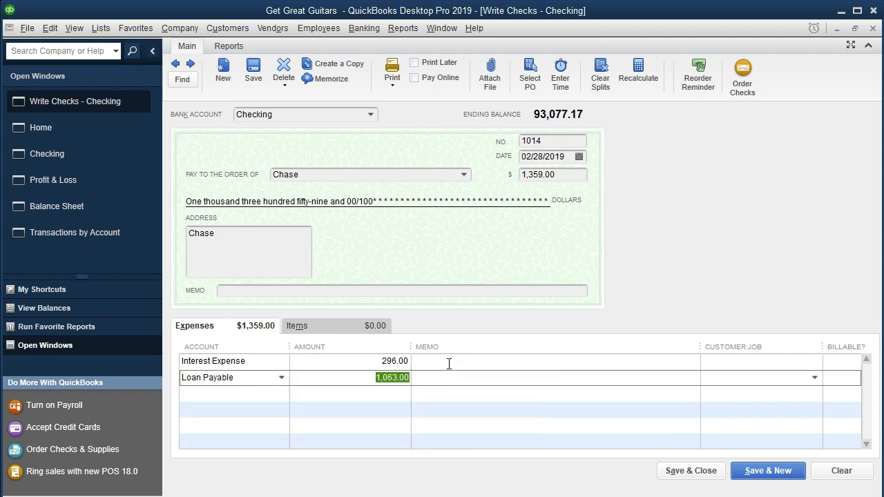
pyautogui.click(387, 393)
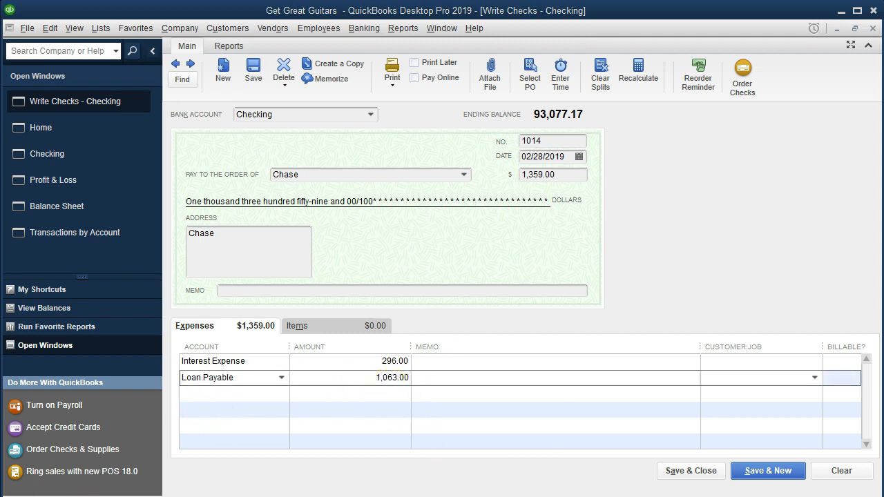
# Compare the check's Loan Payable line with payment 2's principal figures in the Excel schedule, and save and close the check
pyautogui.hotkey('alt', 'Tab')
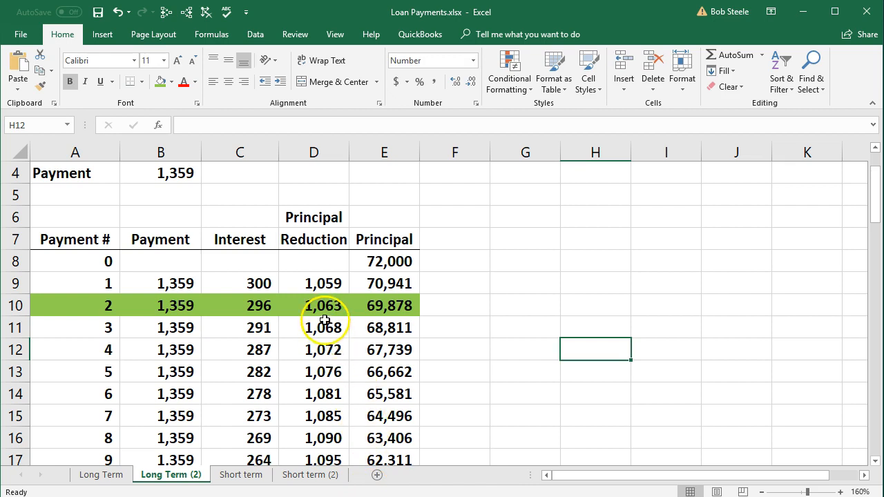
pyautogui.click(376, 311)
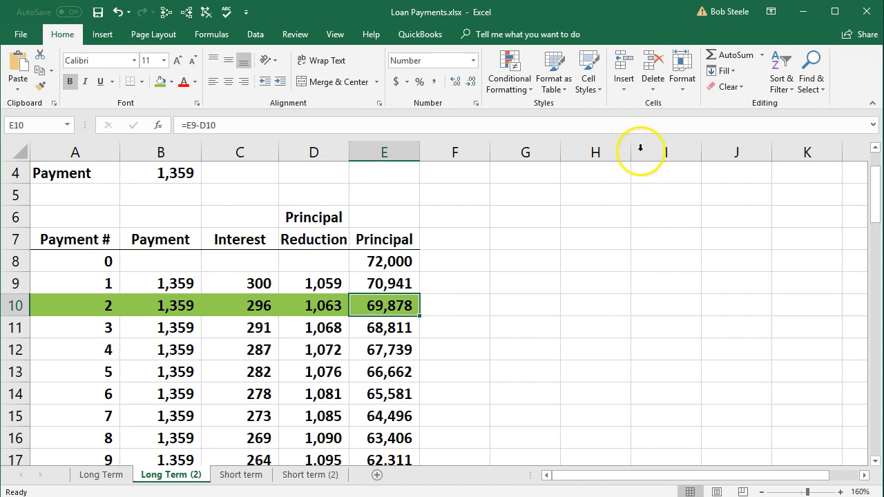
pyautogui.click(794, 14)
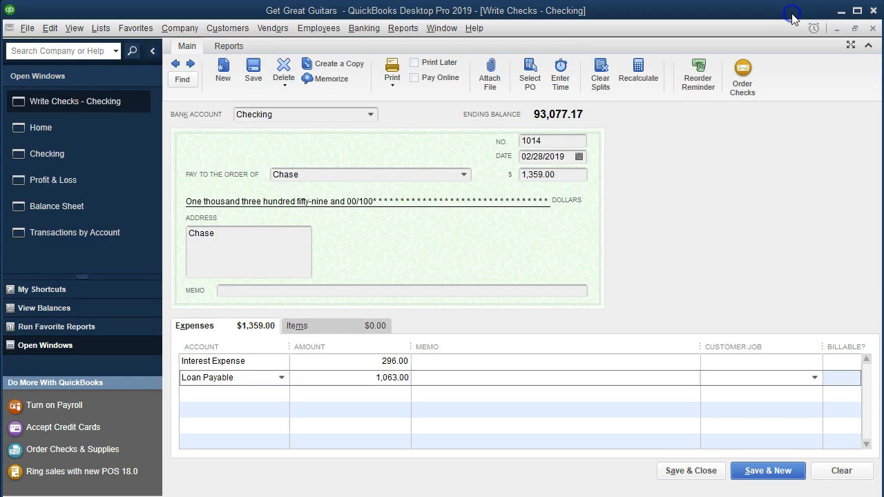
pyautogui.click(702, 474)
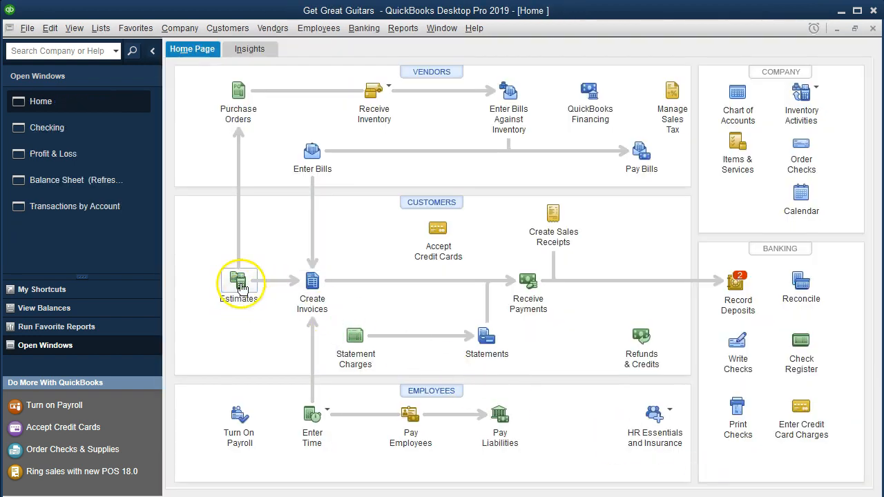
# Open the detail behind the refreshed Balance Sheet's Checking balance and start its date range at 01/01/2019
pyautogui.click(78, 181)
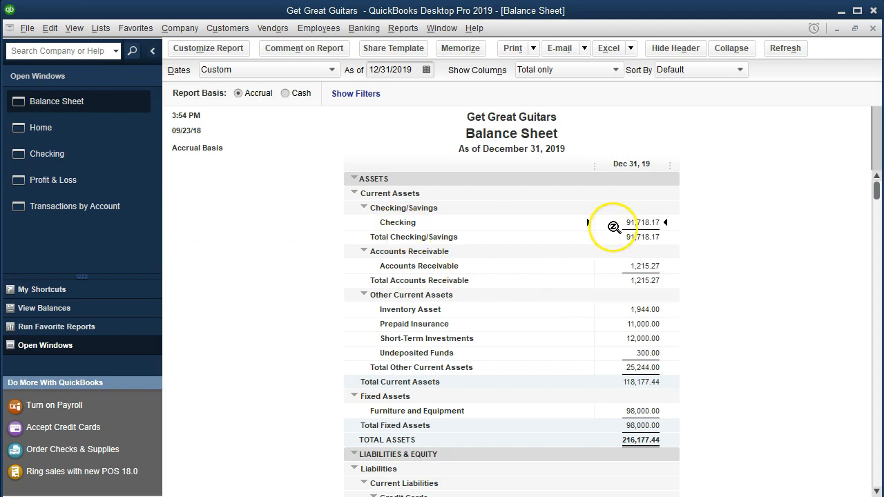
pyautogui.doubleClick(614, 223)
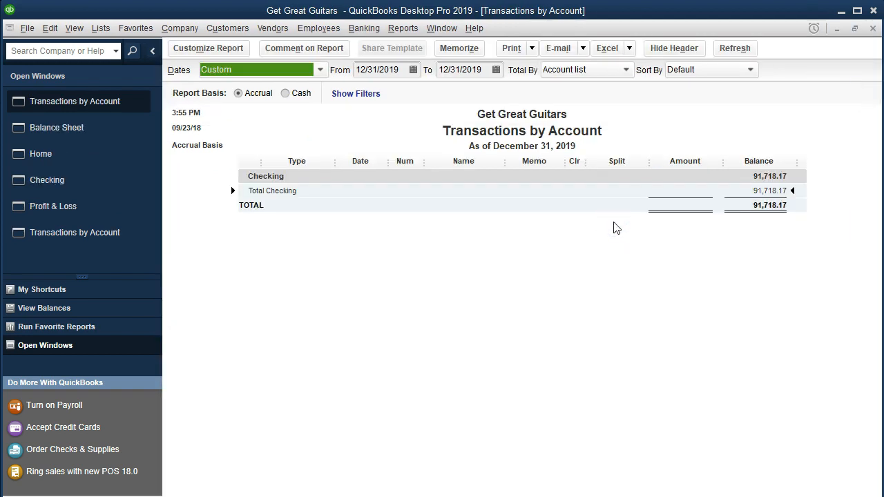
pyautogui.press('Tab')
pyautogui.write('01019')
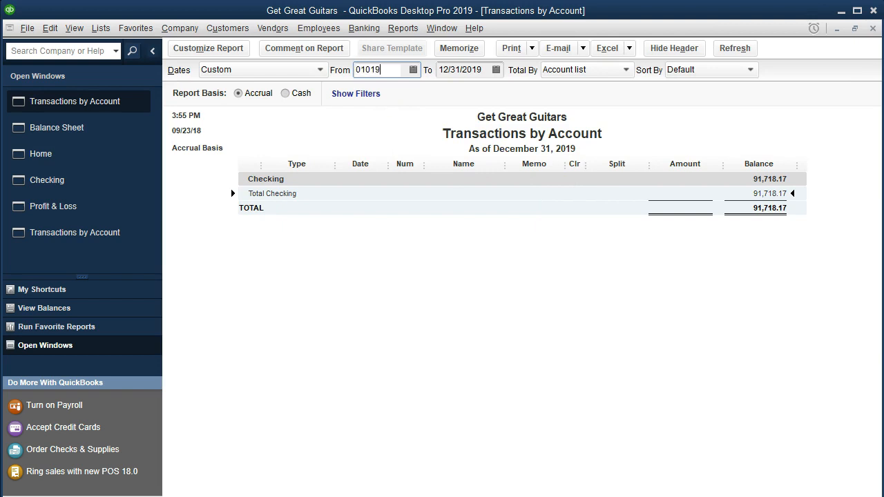
pyautogui.press('BackSpace')
pyautogui.write('19')
pyautogui.press('Tab')
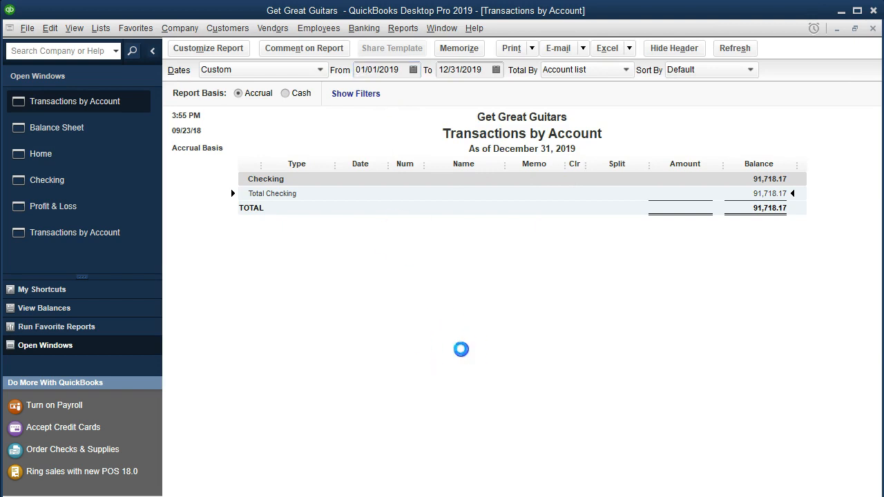
# Close the Checking detail and compare the Balance Sheet's Loan Payable balance with payment 2's principal in the Excel schedule
pyautogui.click(642, 453)
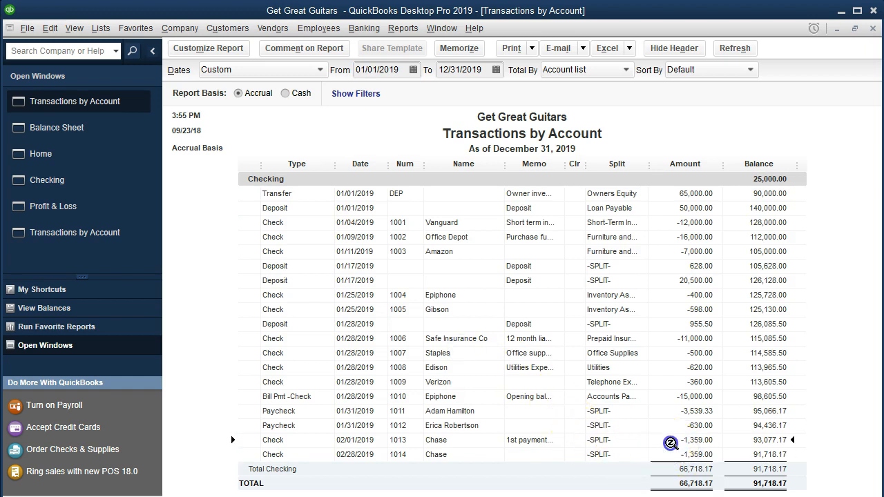
pyautogui.click(872, 30)
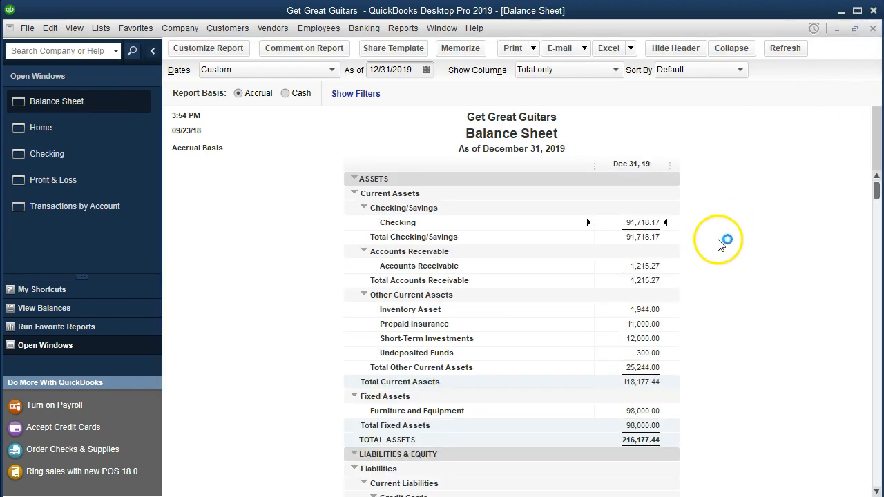
pyautogui.scroll(-5, 718, 242)
pyautogui.scroll(-3, 718, 242)
pyautogui.click(649, 382)
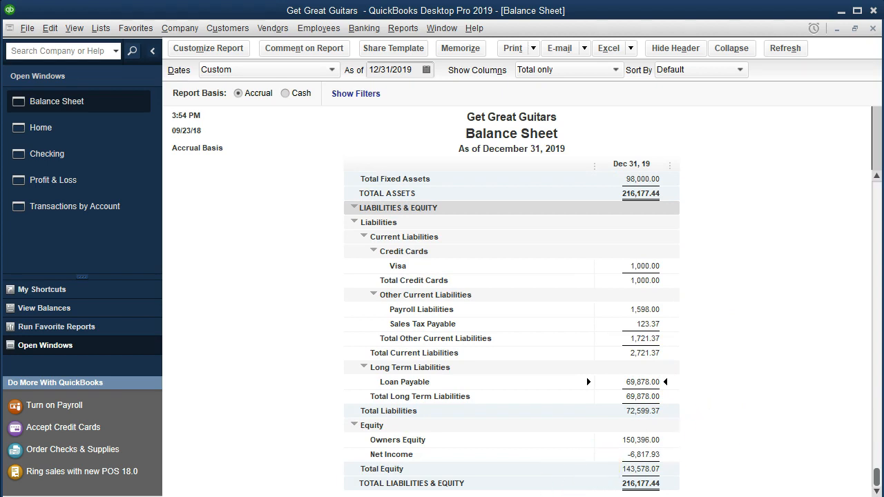
pyautogui.hotkey('alt', 'Tab')
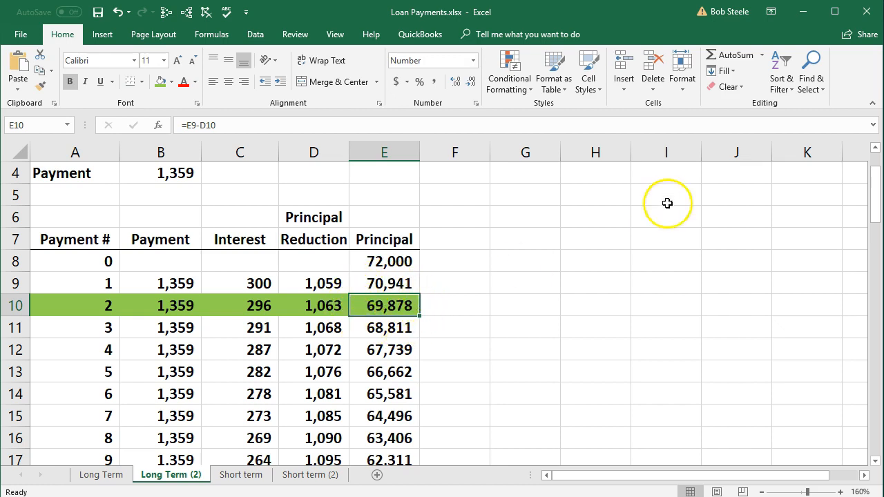
pyautogui.click(802, 17)
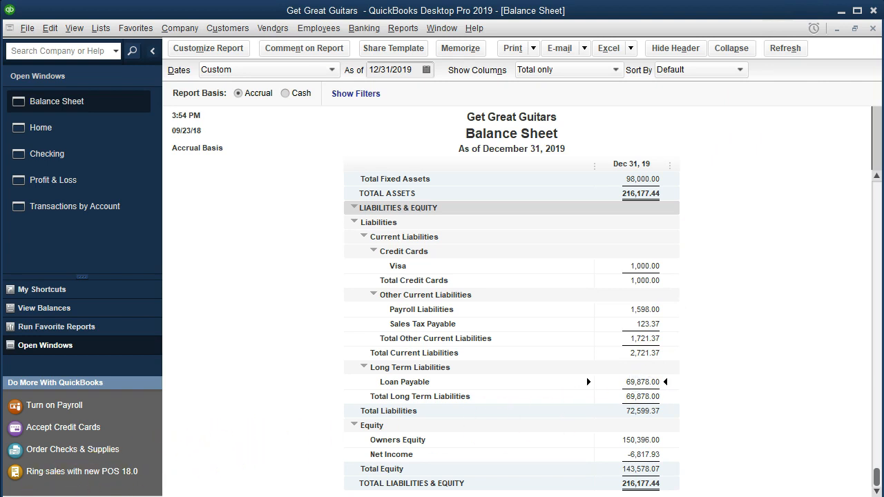
# Review the transactions behind the Balance Sheet's Loan Payable balance from 01/01/2019, and close the detail report
pyautogui.doubleClick(643, 381)
pyautogui.click(400, 72)
pyautogui.write('010119')
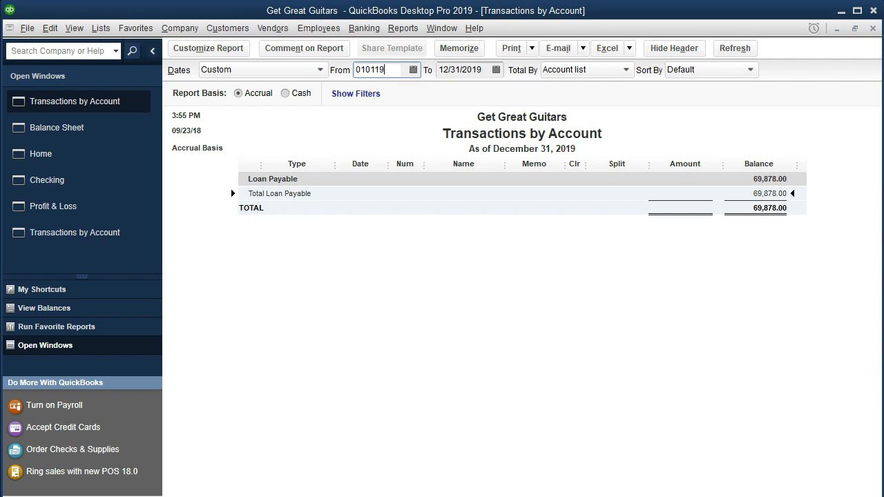
pyautogui.press('Tab')
pyautogui.click(472, 253)
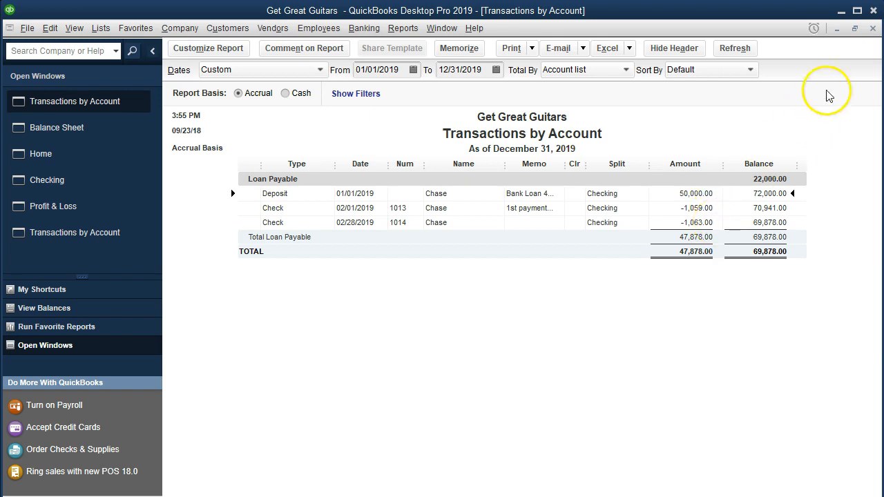
pyautogui.click(873, 27)
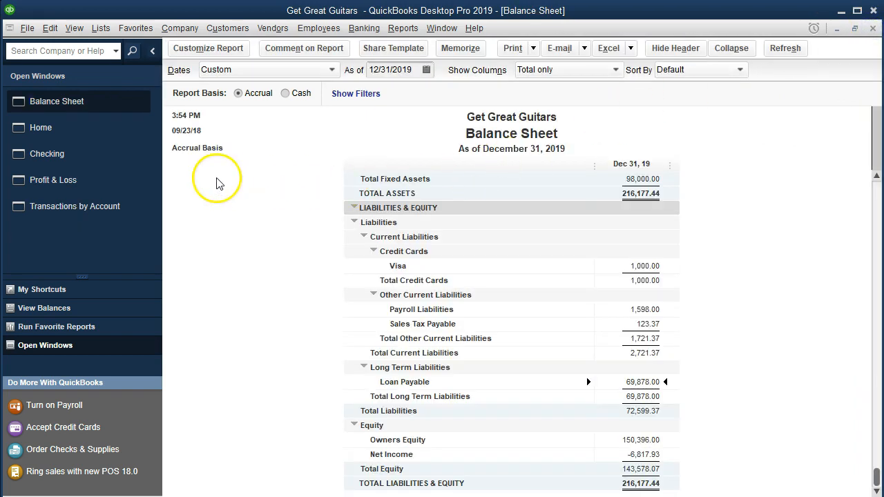
# Review the transactions behind Interest Expense on the Profit & Loss report, close the detail, and return to the Balance Sheet
pyautogui.click(99, 183)
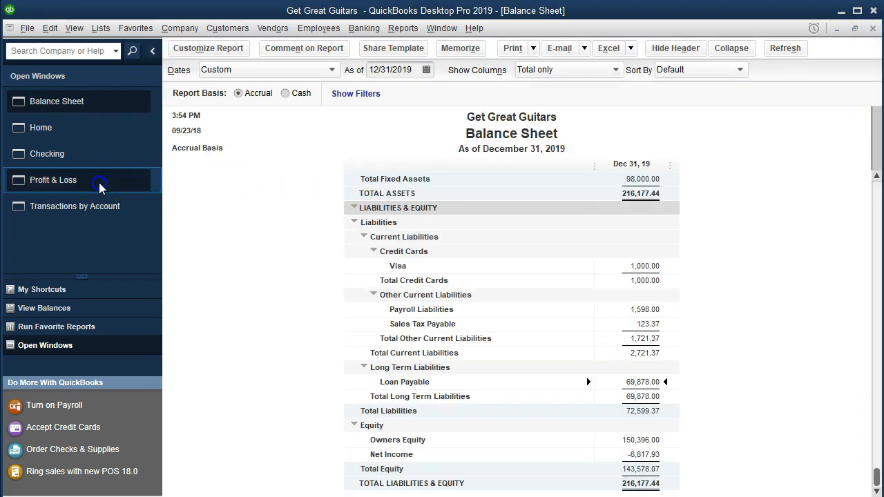
pyautogui.click(602, 321)
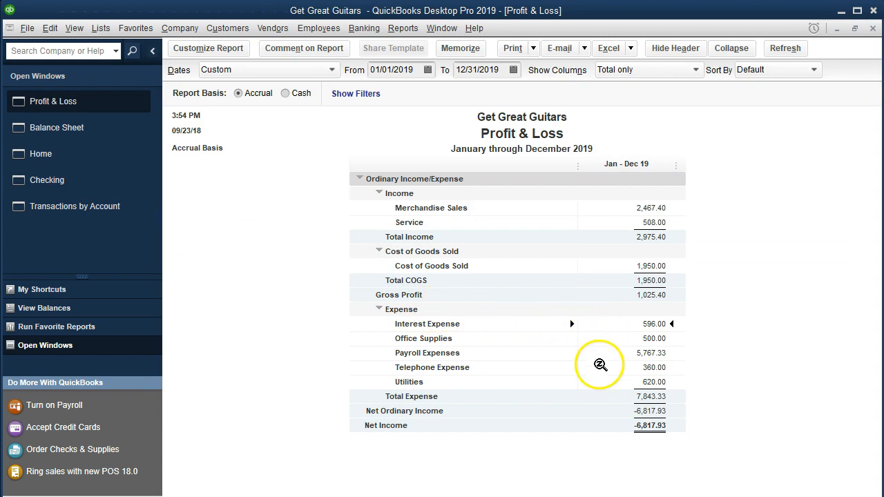
pyautogui.doubleClick(614, 323)
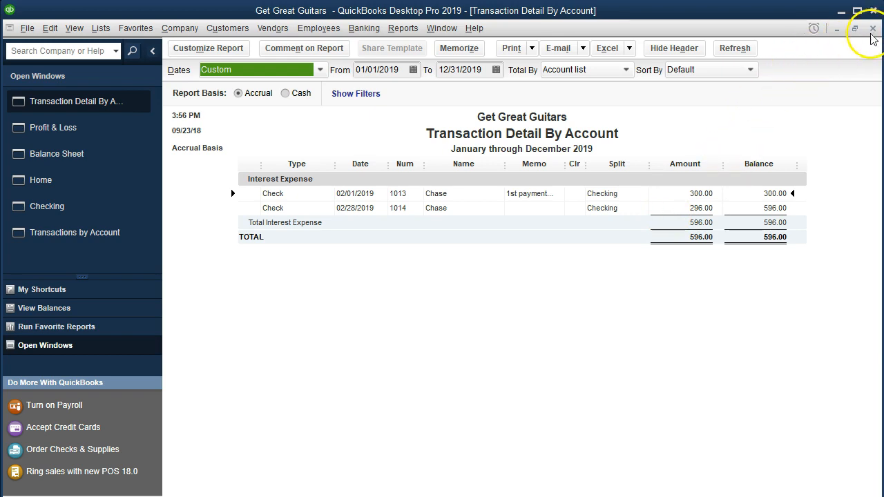
pyautogui.click(872, 29)
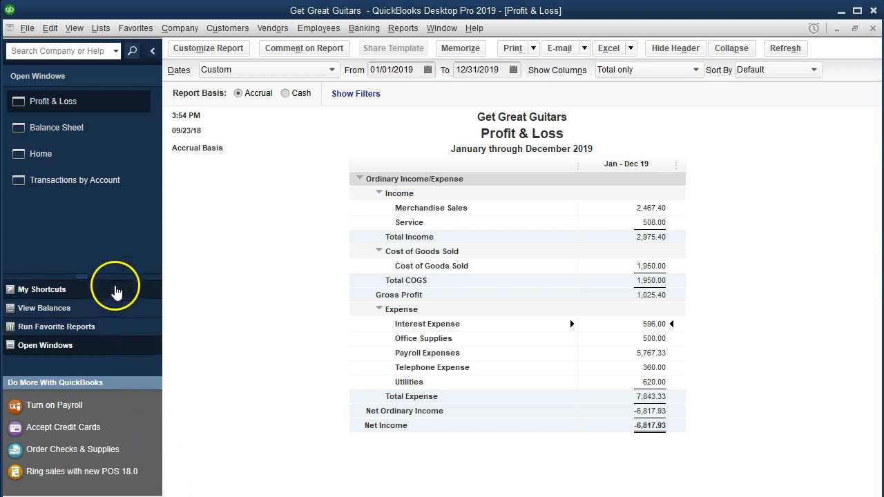
pyautogui.click(86, 142)
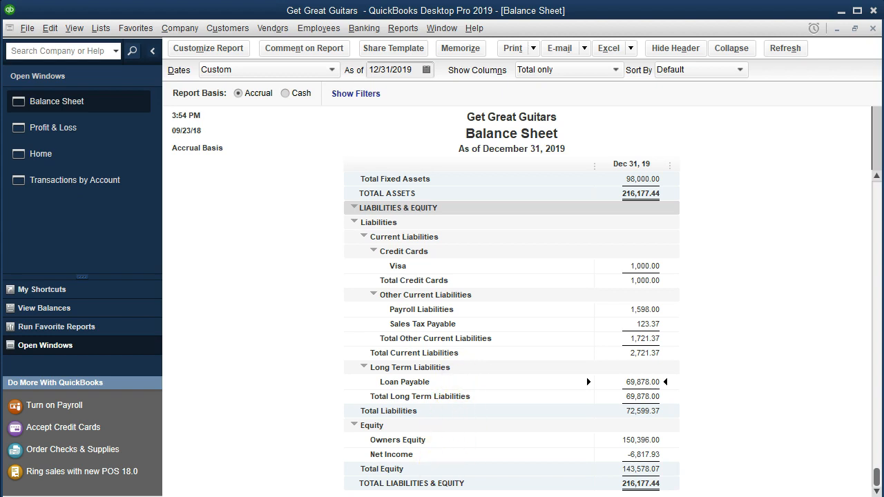
# Switch to the Excel schedule and total the principal reductions of the twelve payments after payment 2 by selecting D11:D22
pyautogui.click(358, 492)
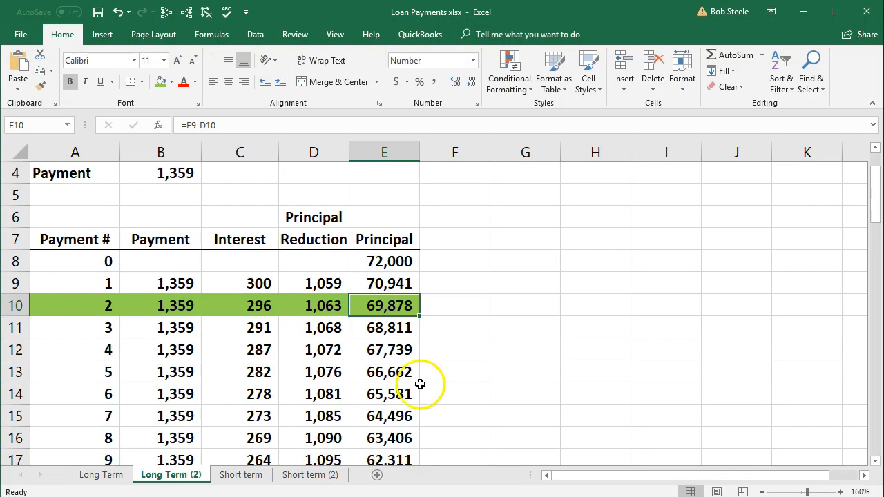
pyautogui.scroll(-2, 360, 356)
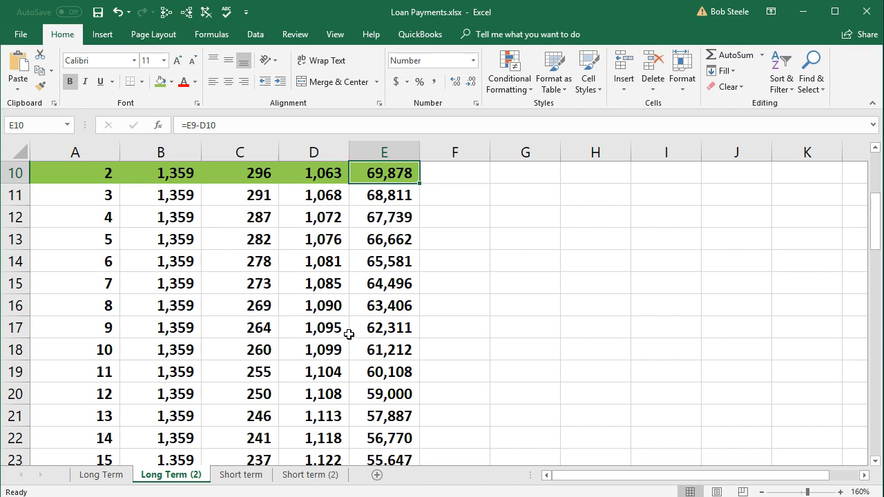
pyautogui.scroll(1, 348, 333)
pyautogui.scroll(1, 188, 326)
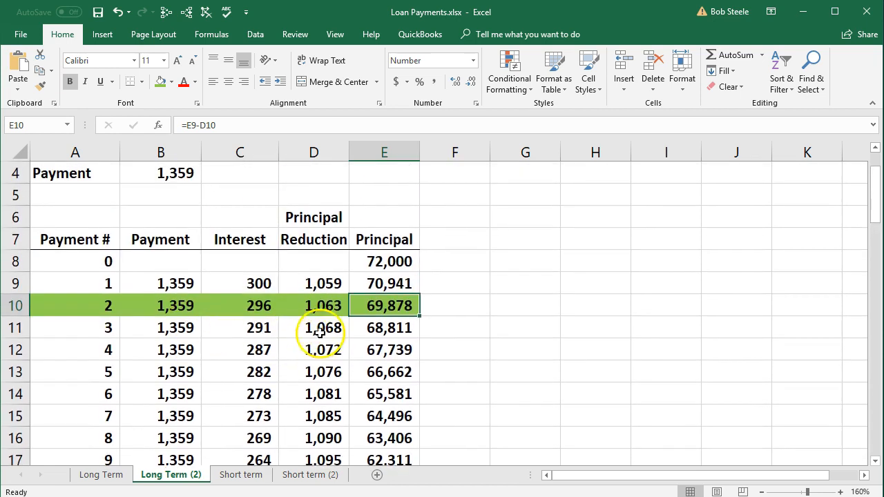
pyautogui.moveTo(319, 331); pyautogui.dragTo(328, 458)
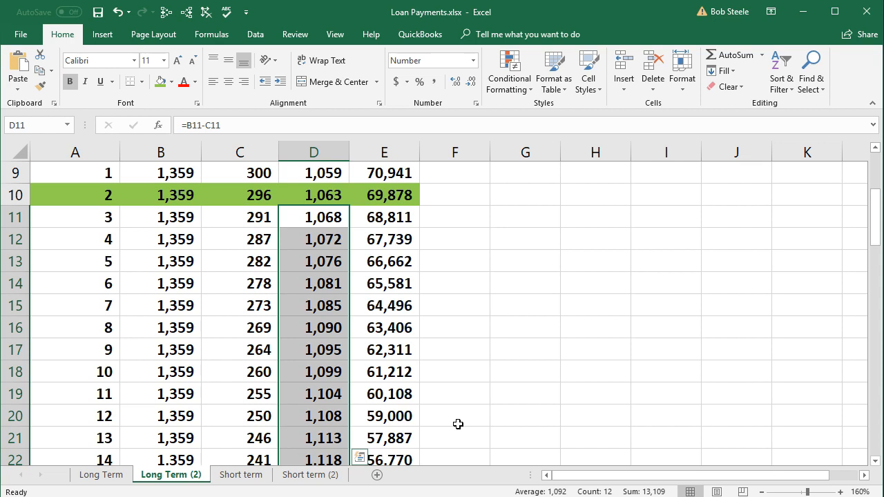
pyautogui.scroll(-4, 458, 424)
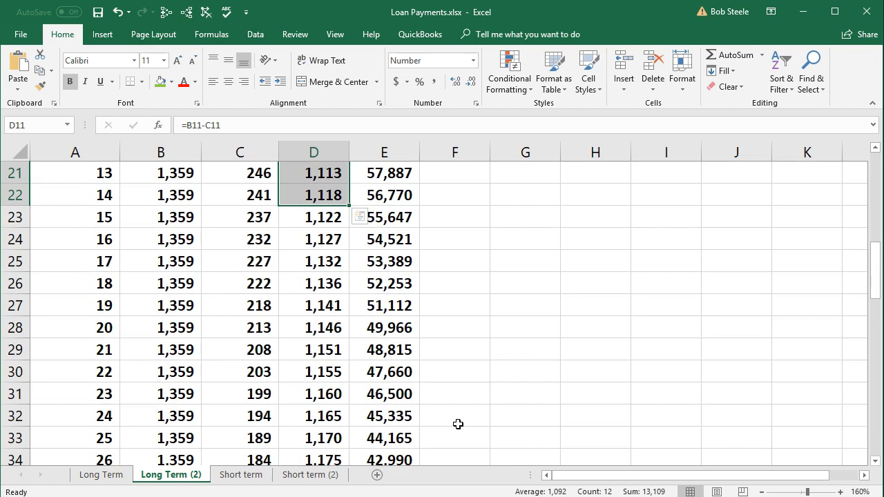
pyautogui.scroll(4, 458, 424)
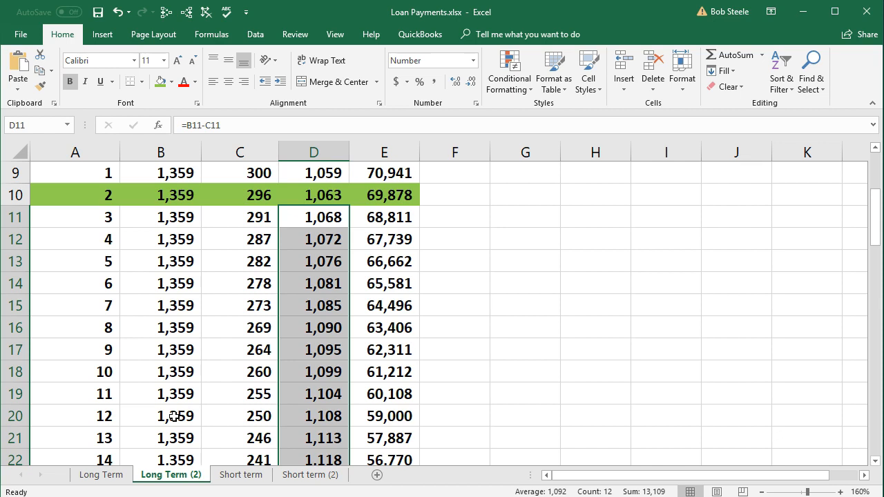
# Switch back to QuickBooks and open the register for the Checking account
pyautogui.click(77, 496)
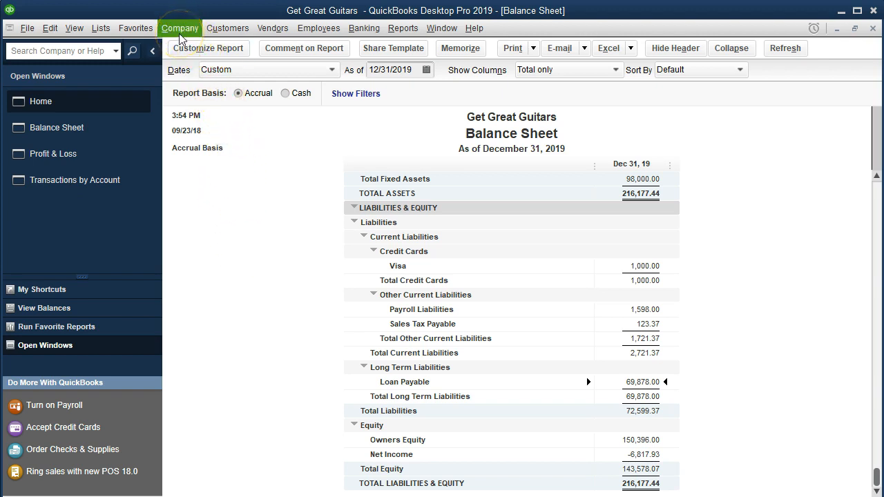
pyautogui.click(363, 28)
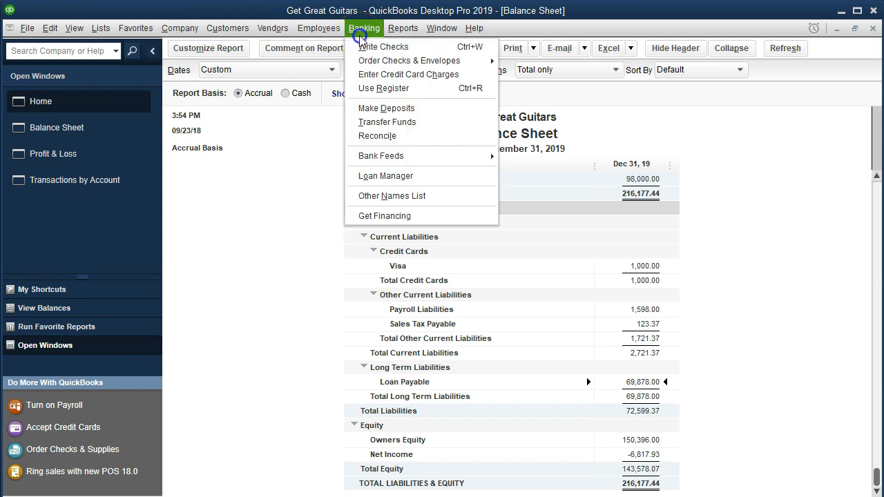
pyautogui.click(384, 89)
pyautogui.click(253, 101)
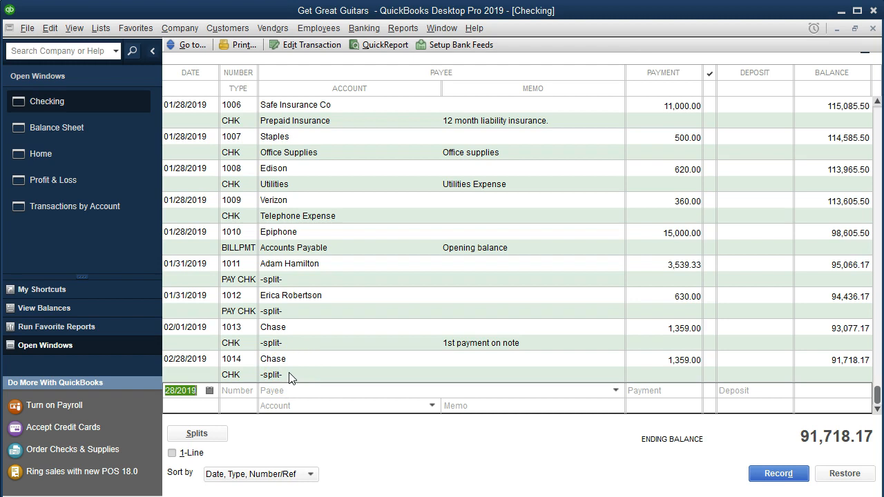
# Set the General preferences to automatically recall the last transaction for this name
pyautogui.click(50, 29)
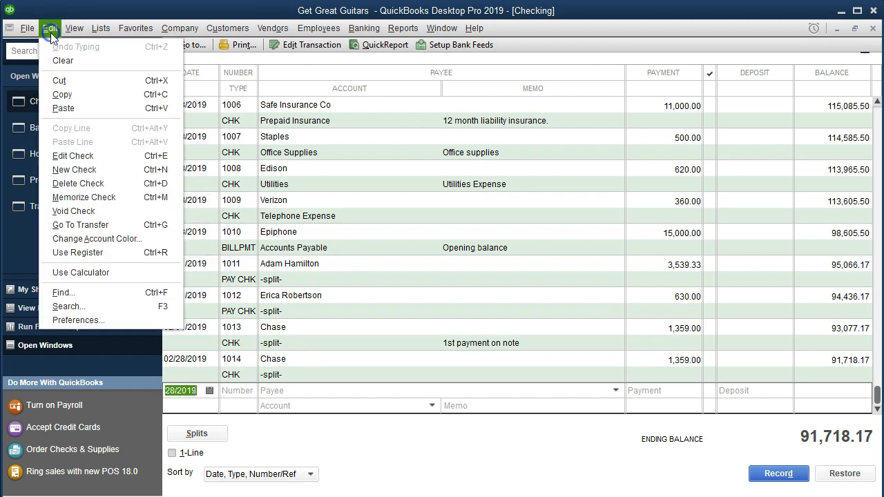
pyautogui.click(106, 320)
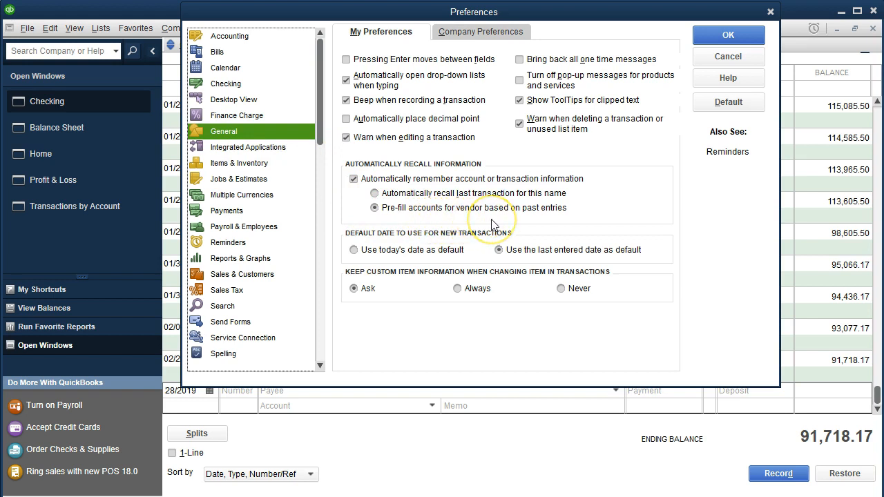
pyautogui.click(374, 194)
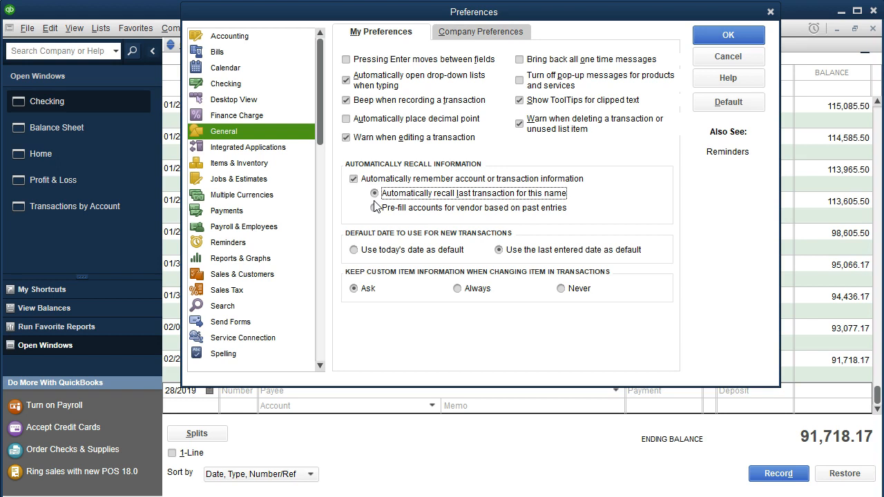
pyautogui.click(698, 36)
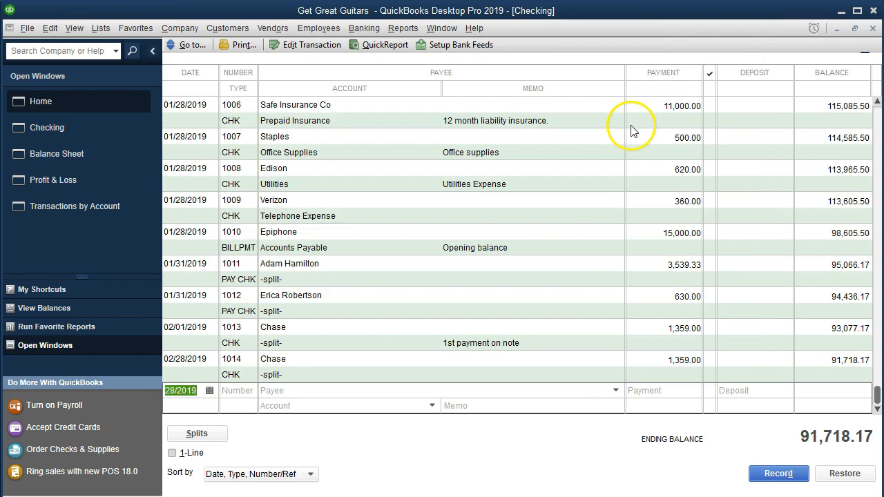
# Start a new Checking register entry with payee Chase and show the splits of the recalled payment
pyautogui.press('Tab')
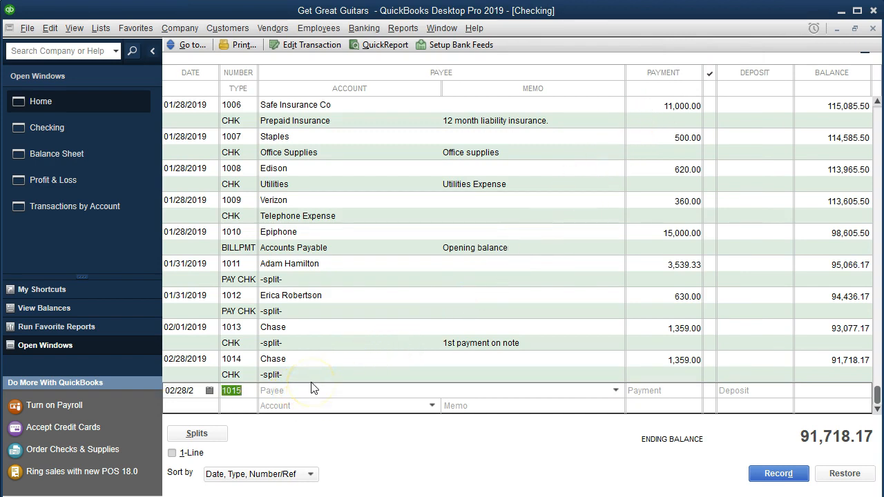
pyautogui.press('Tab')
pyautogui.write('Cha')
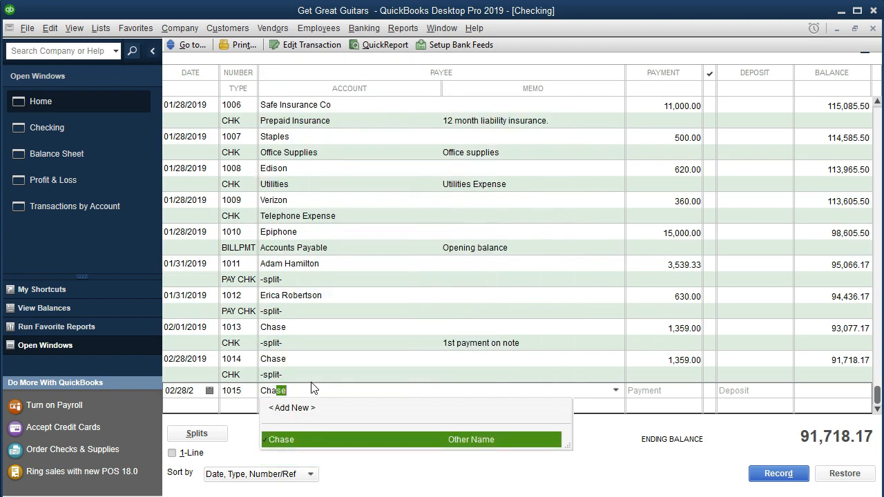
pyautogui.press('Tab')
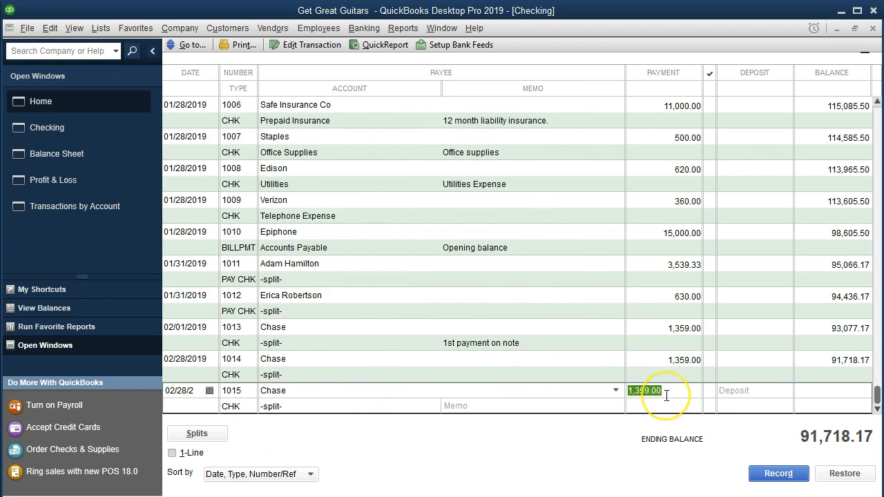
pyautogui.click(221, 434)
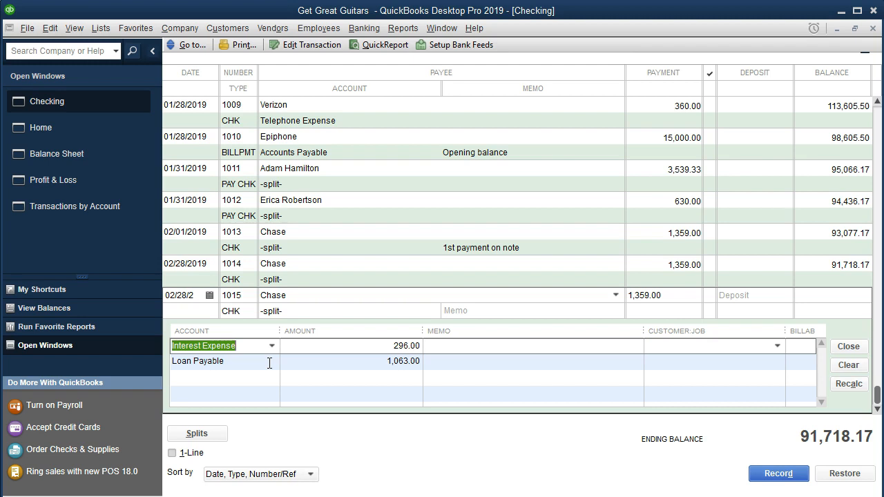
# Clear the new Chase entry's splits and close the Checking register without recording the transaction
pyautogui.click(348, 294)
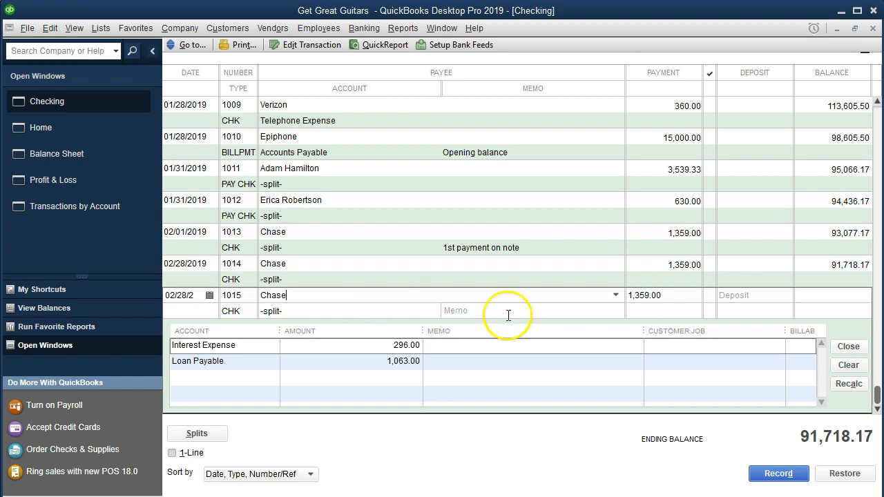
pyautogui.click(850, 364)
pyautogui.click(849, 350)
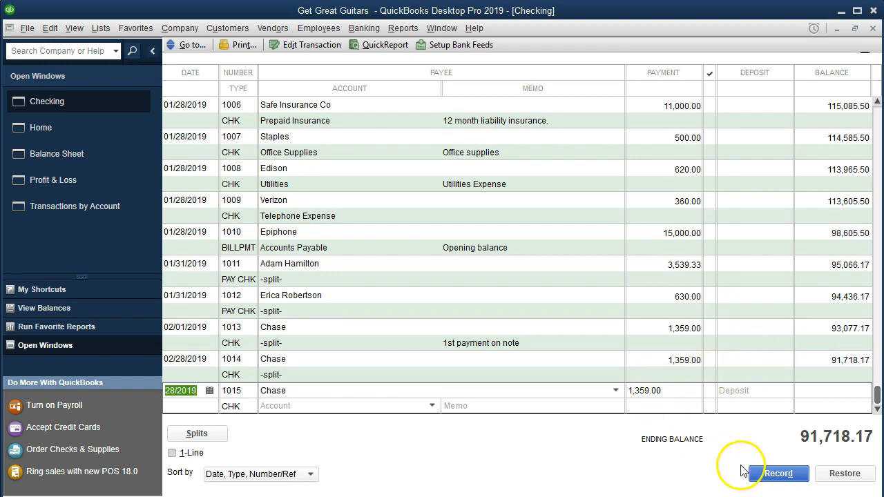
pyautogui.click(873, 28)
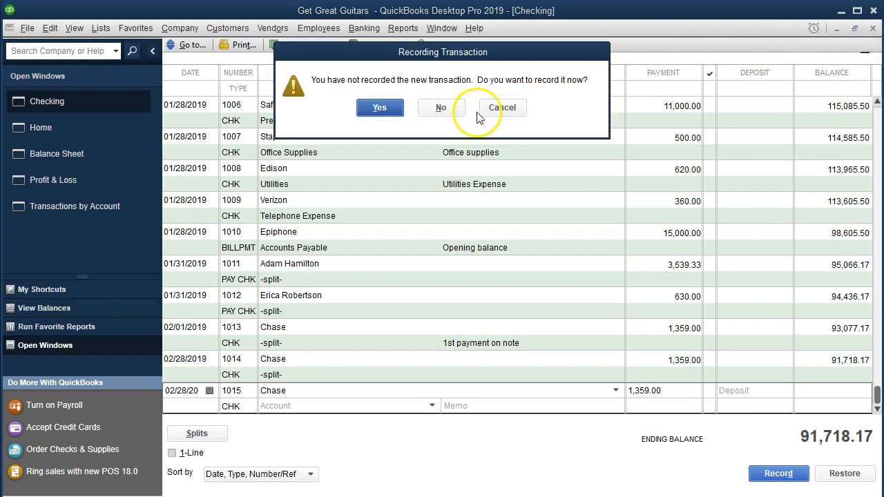
pyautogui.click(441, 107)
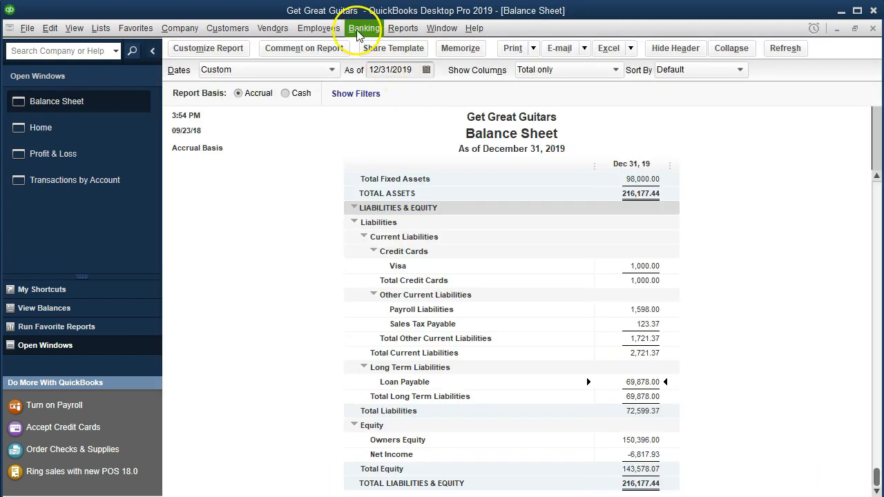
# Reopen the Checking account's register from the Balance Sheet
pyautogui.click(361, 29)
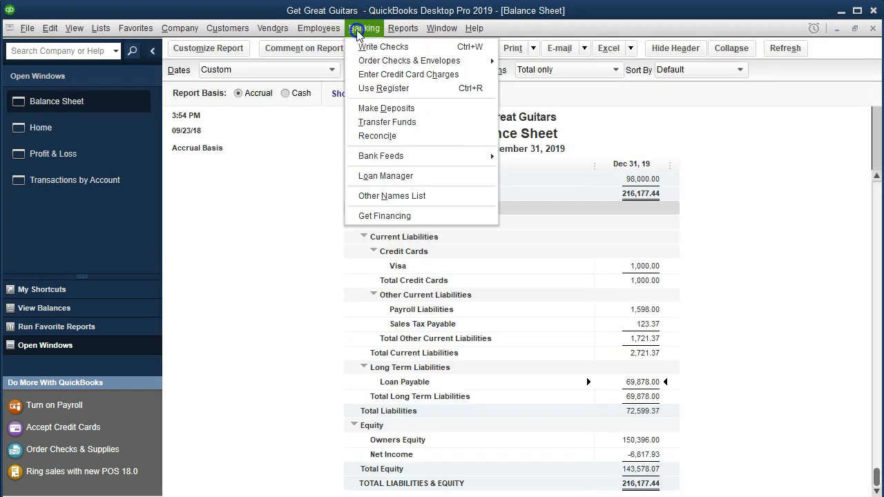
pyautogui.click(404, 88)
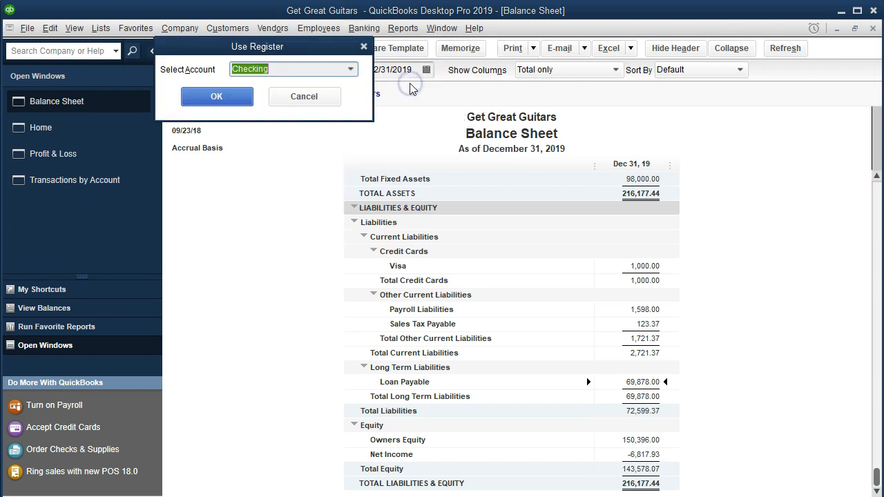
pyautogui.click(217, 96)
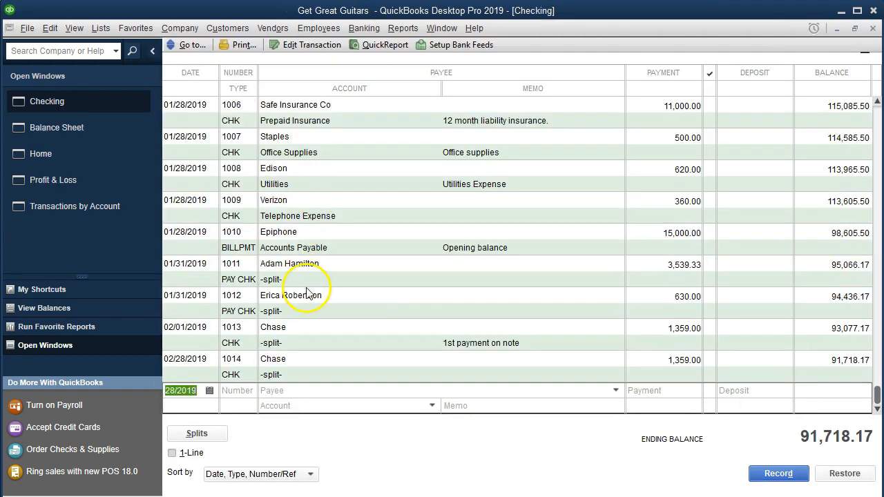